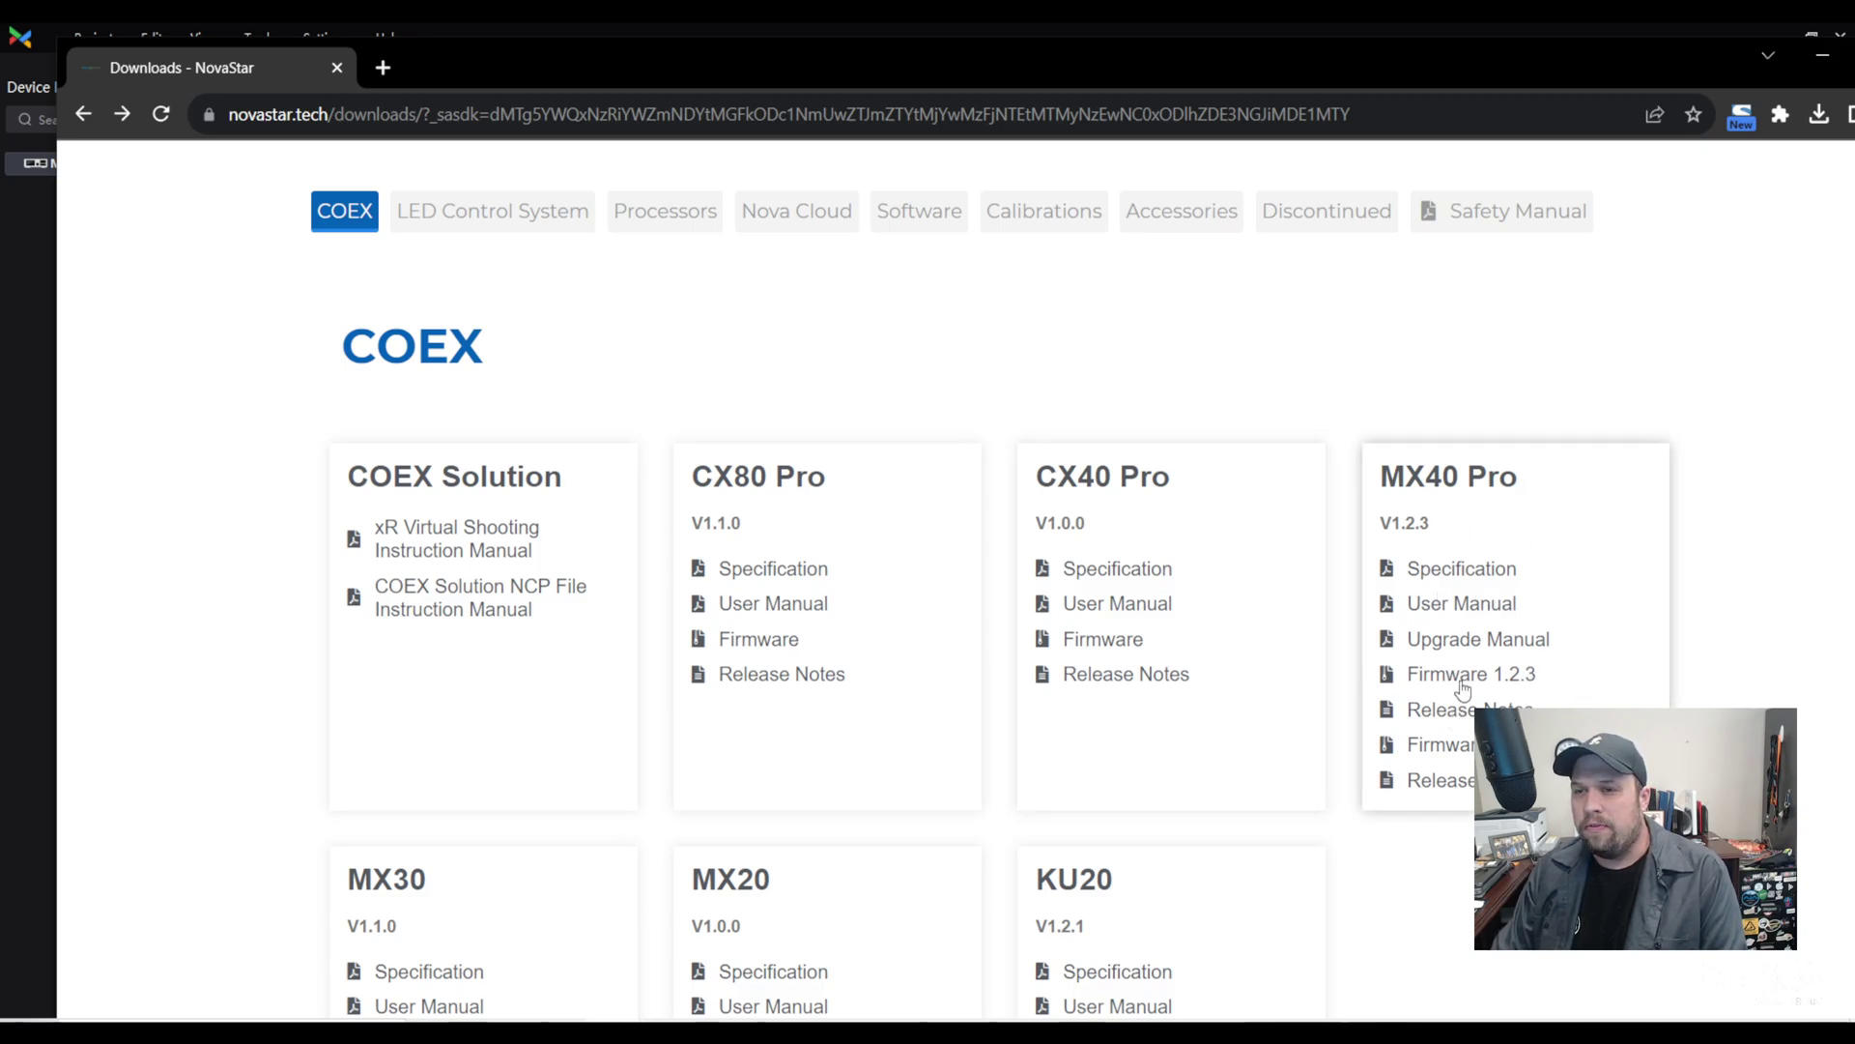
# Step: Read the new features, improvements and bug fixes in the MX40 Pro firmware 1.2.3 release notes, and close them
pyautogui.click(1476, 708)
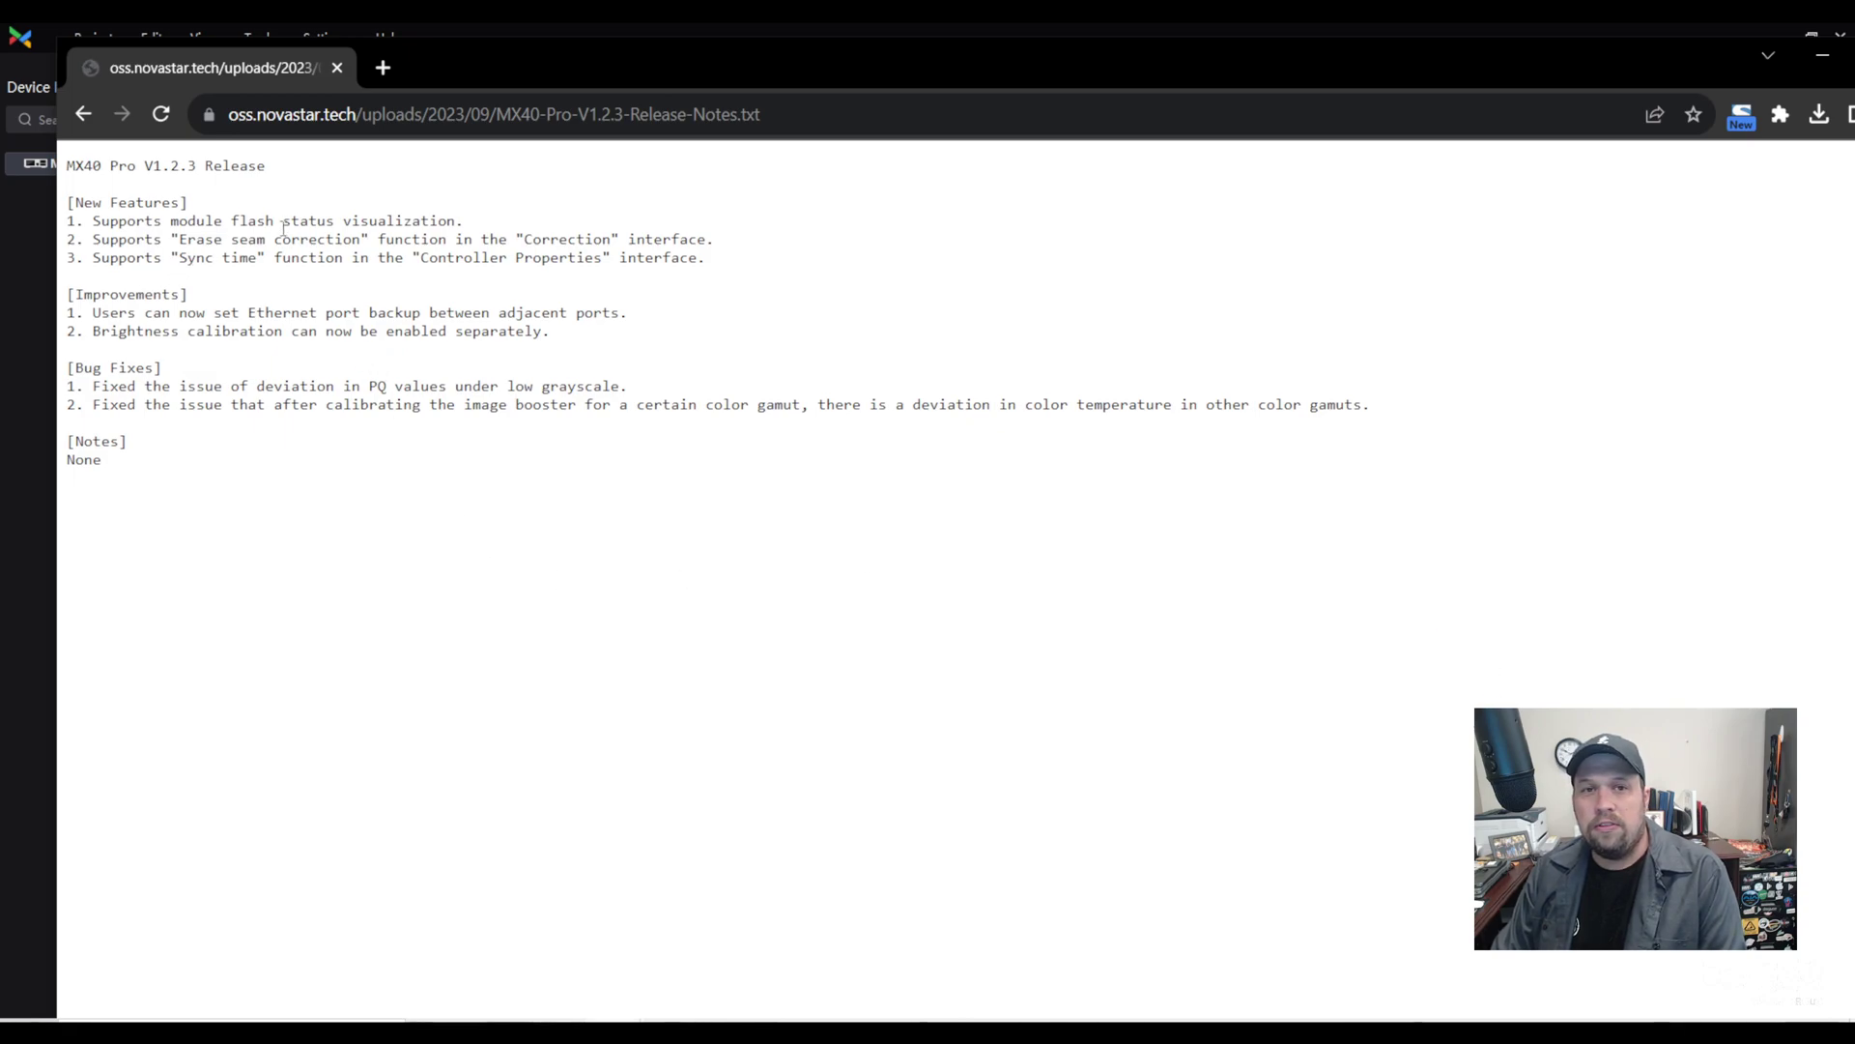
pyautogui.moveTo(215, 226); pyautogui.dragTo(734, 286)
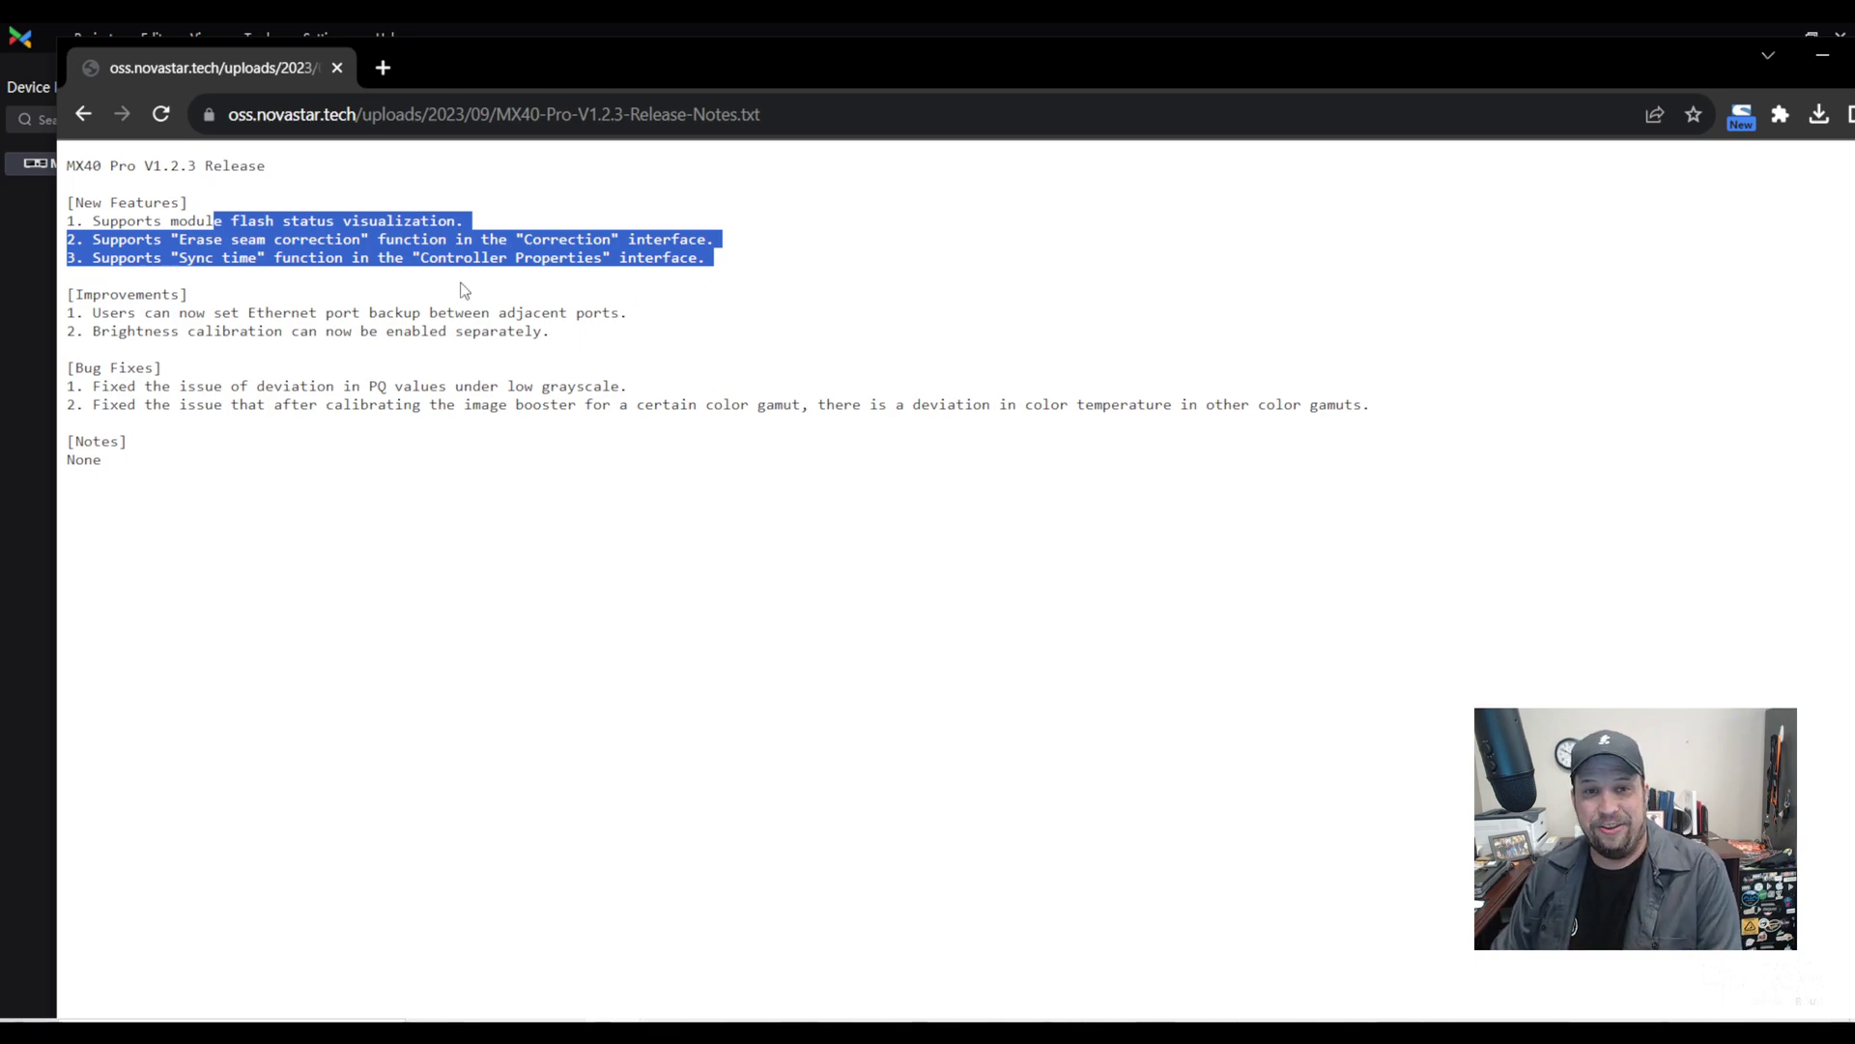
pyautogui.moveTo(145, 331); pyautogui.dragTo(506, 302)
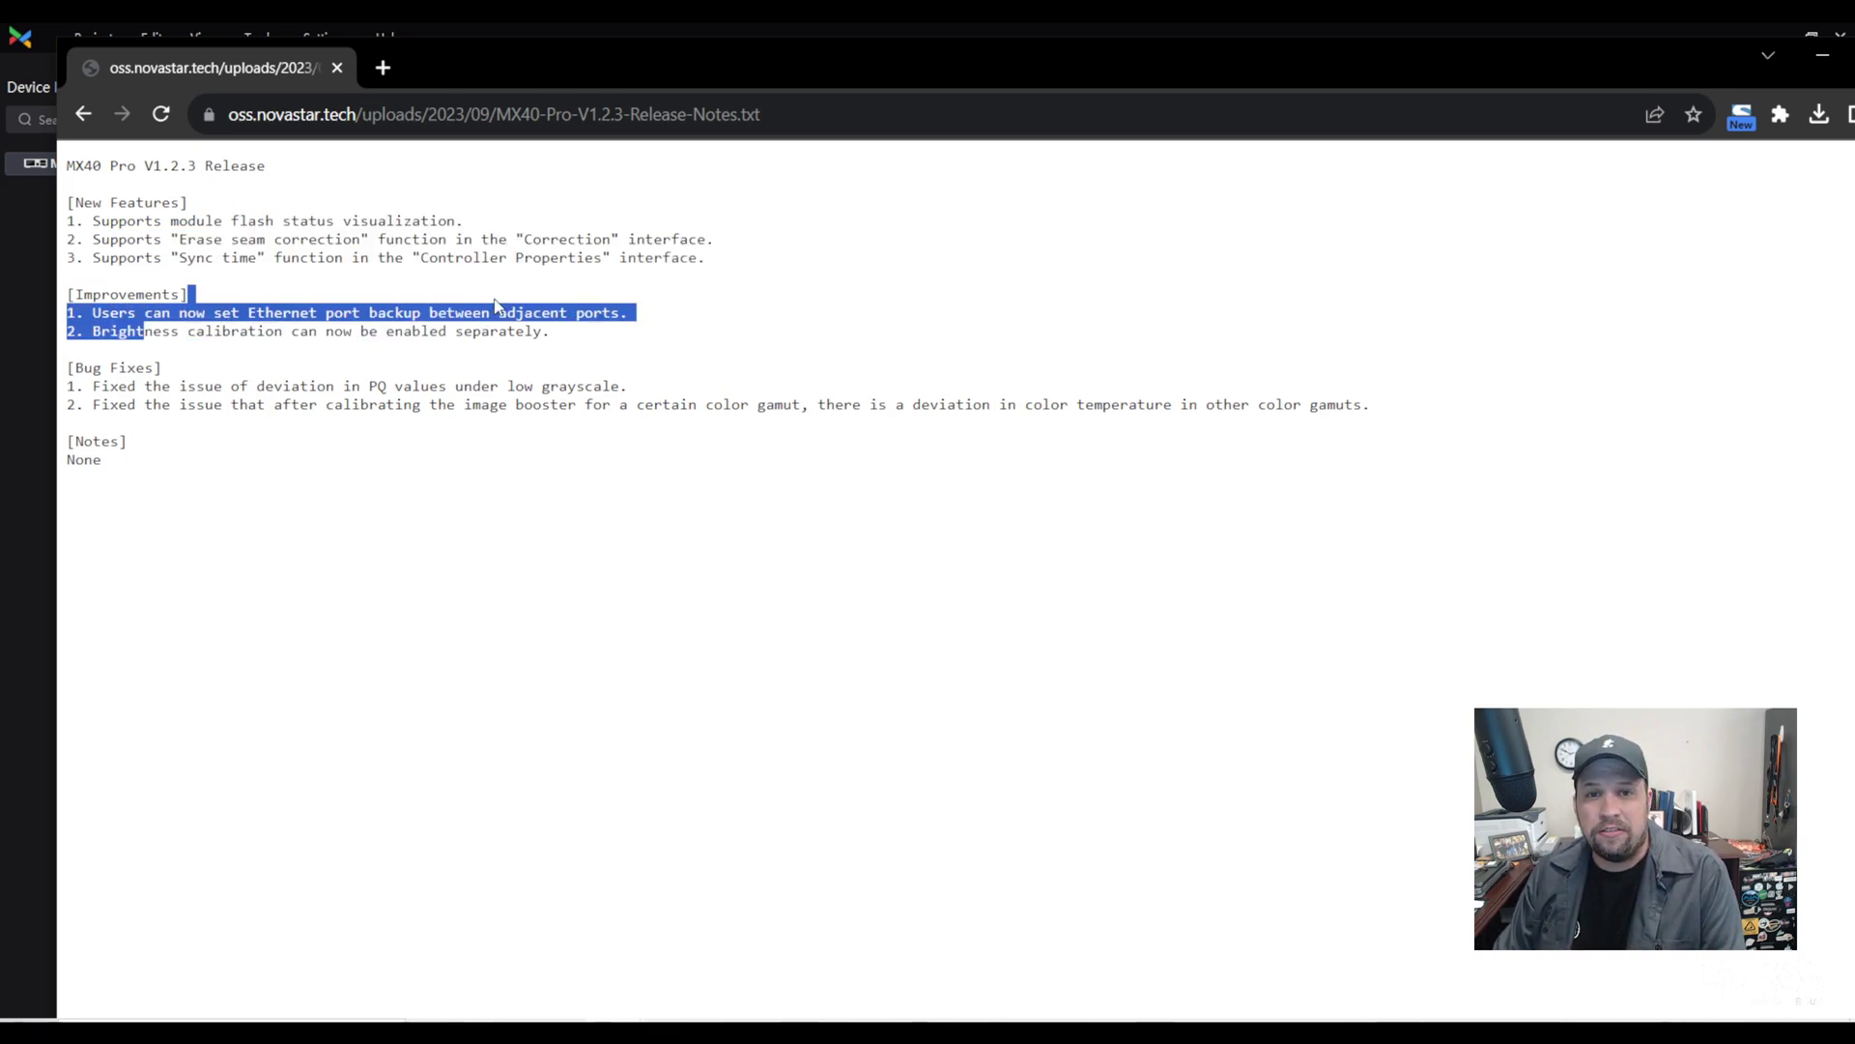
pyautogui.click(570, 346)
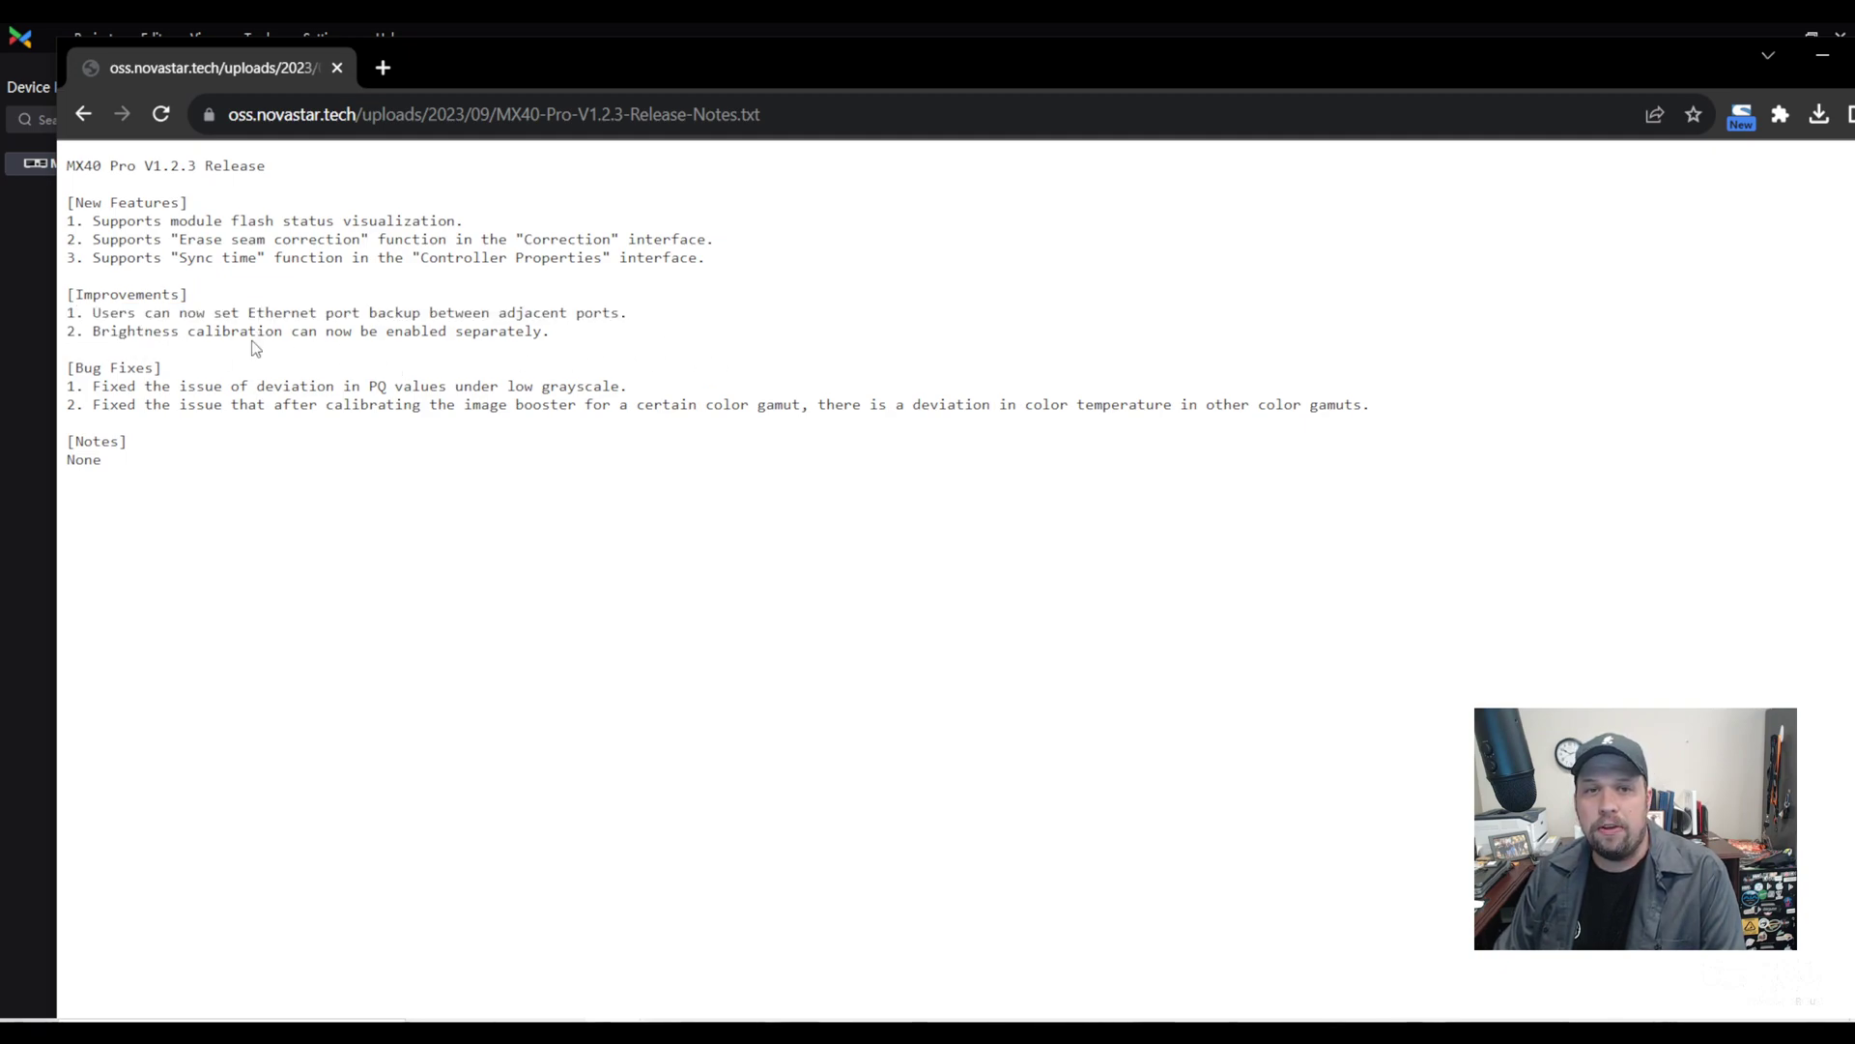
pyautogui.moveTo(197, 387); pyautogui.dragTo(1351, 412)
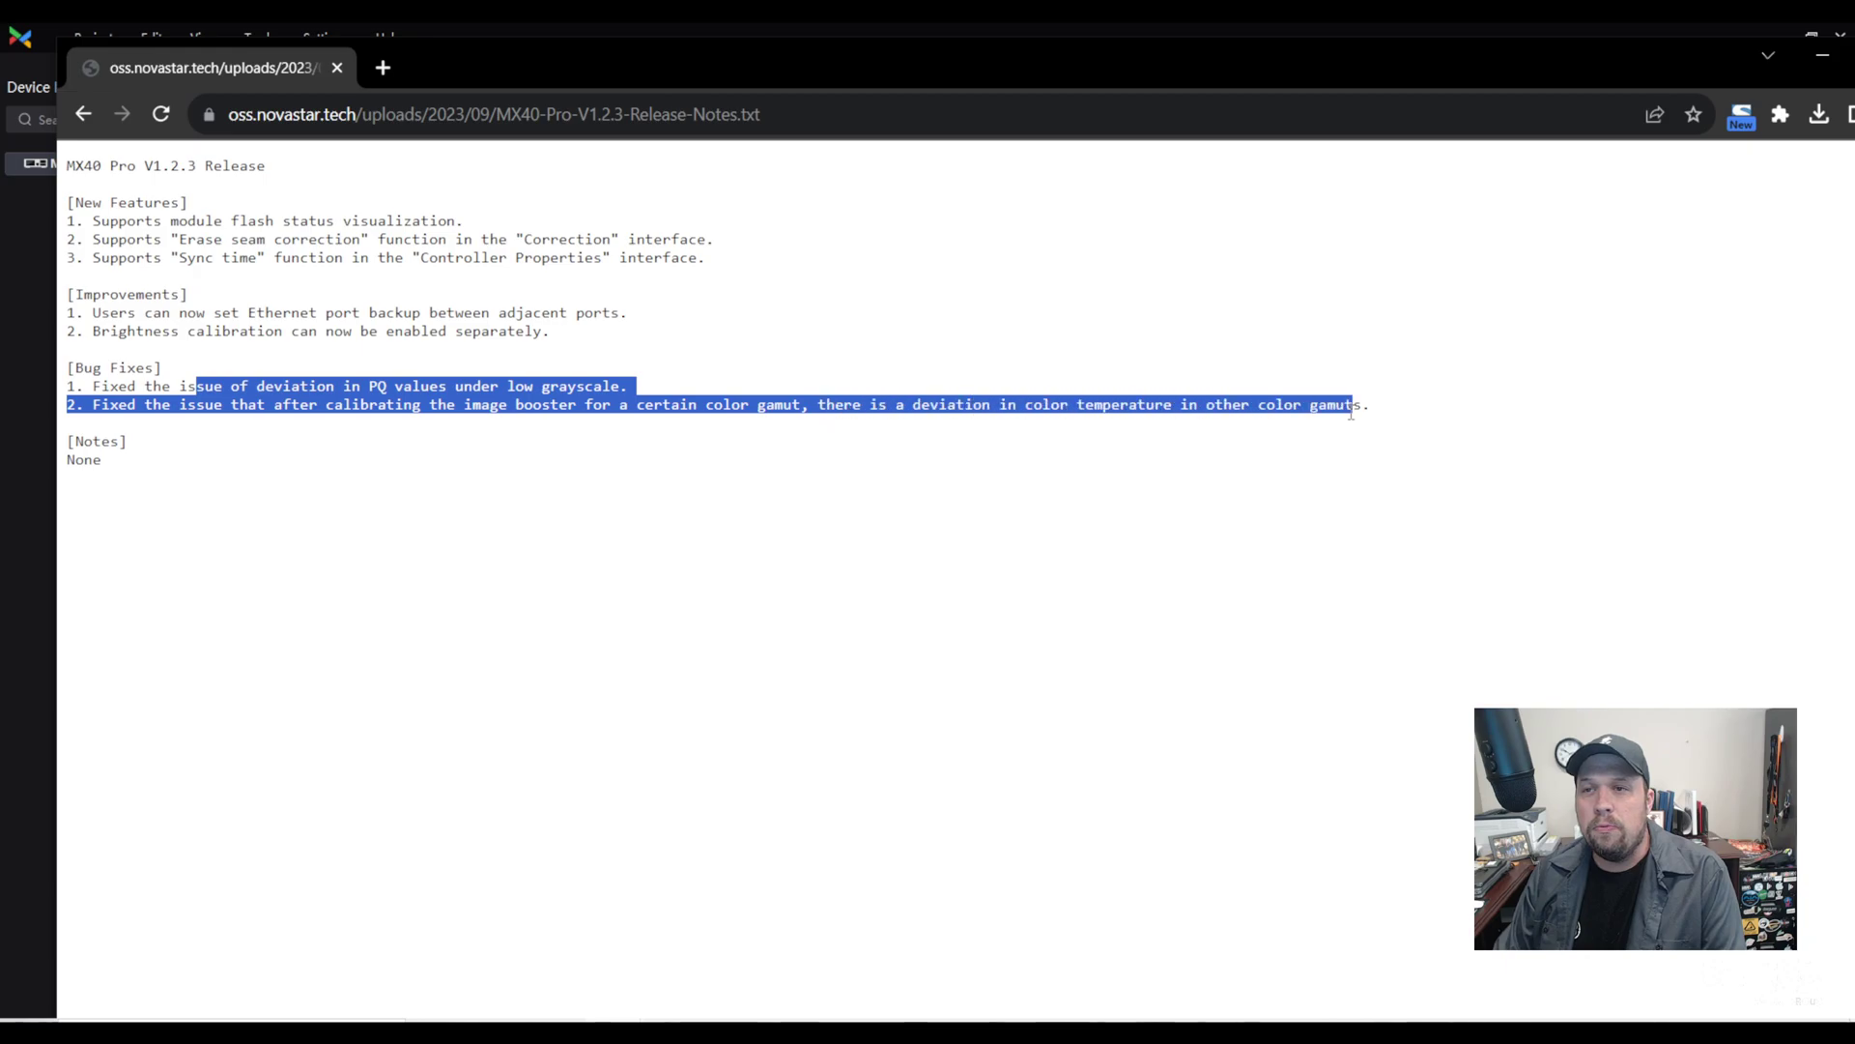
pyautogui.click(339, 67)
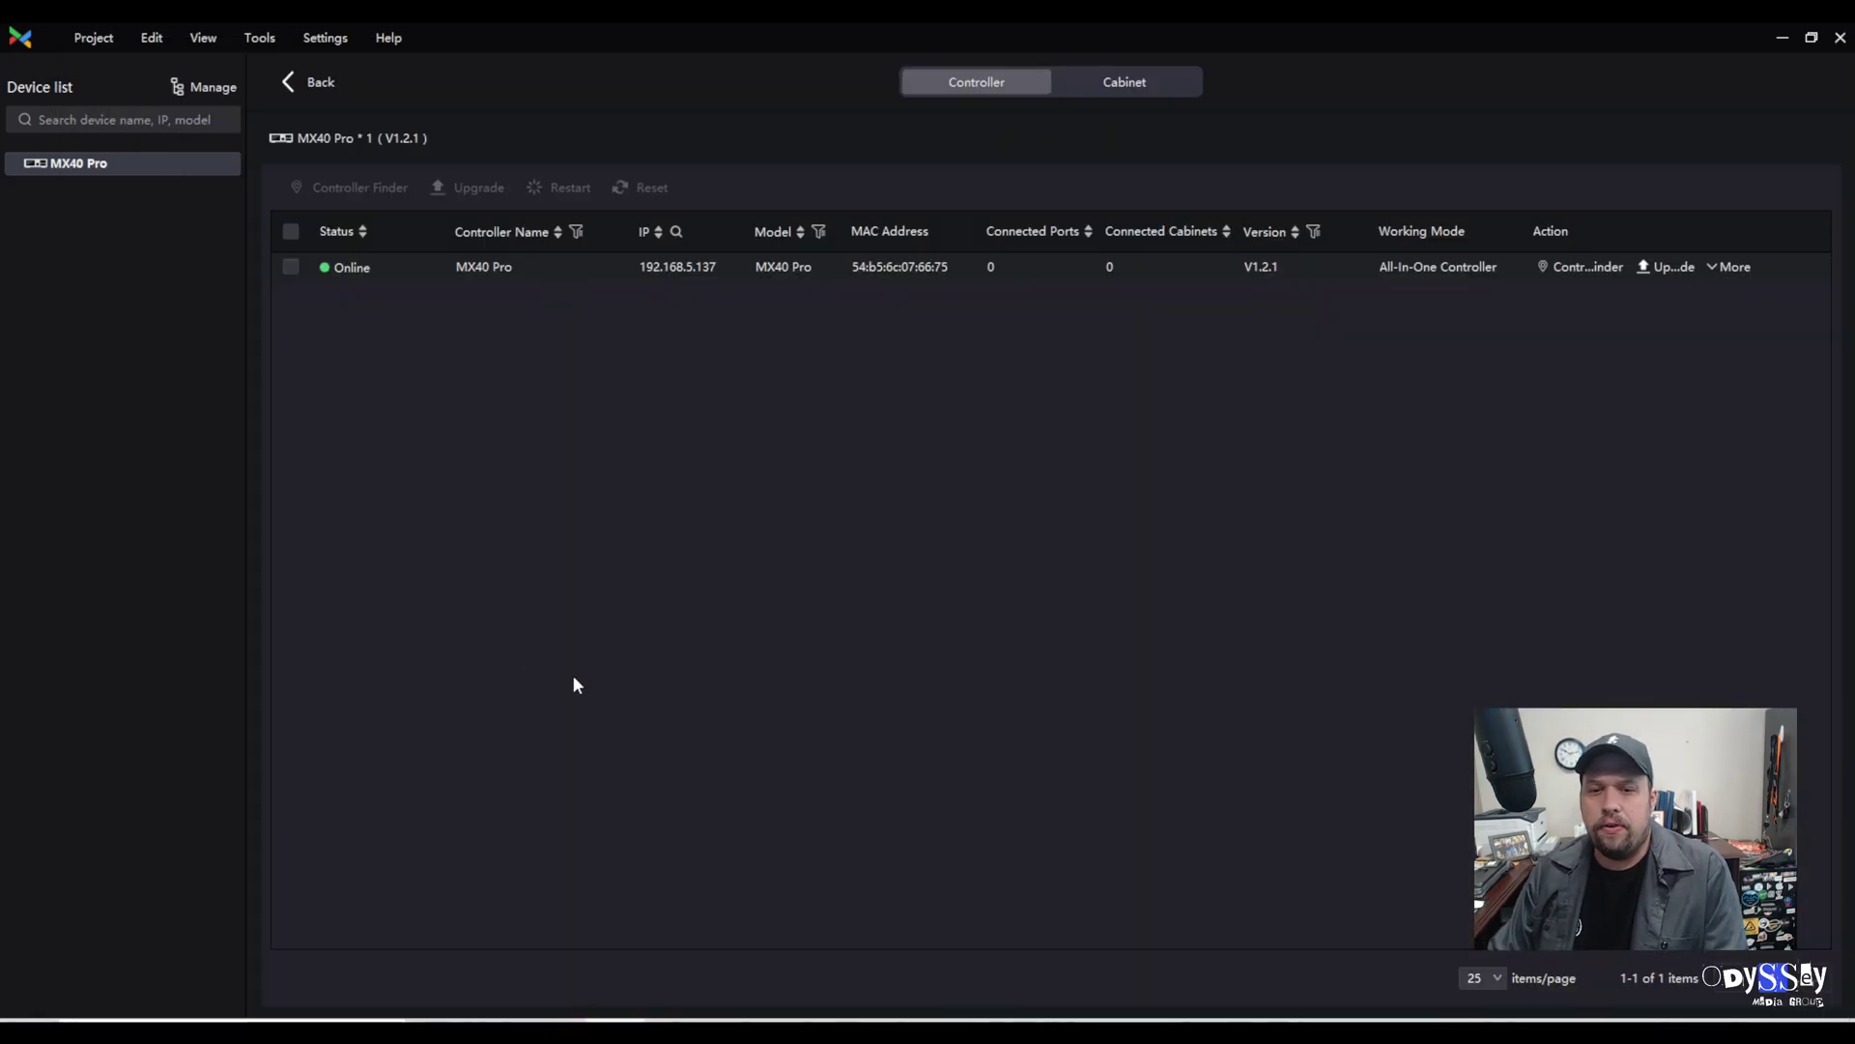
# Step: Switch to File Explorer and copy the MX40 Pro V1.2.3 disc image from its downloaded archive to the Desktop
pyautogui.hotkey('alt', 'Tab')
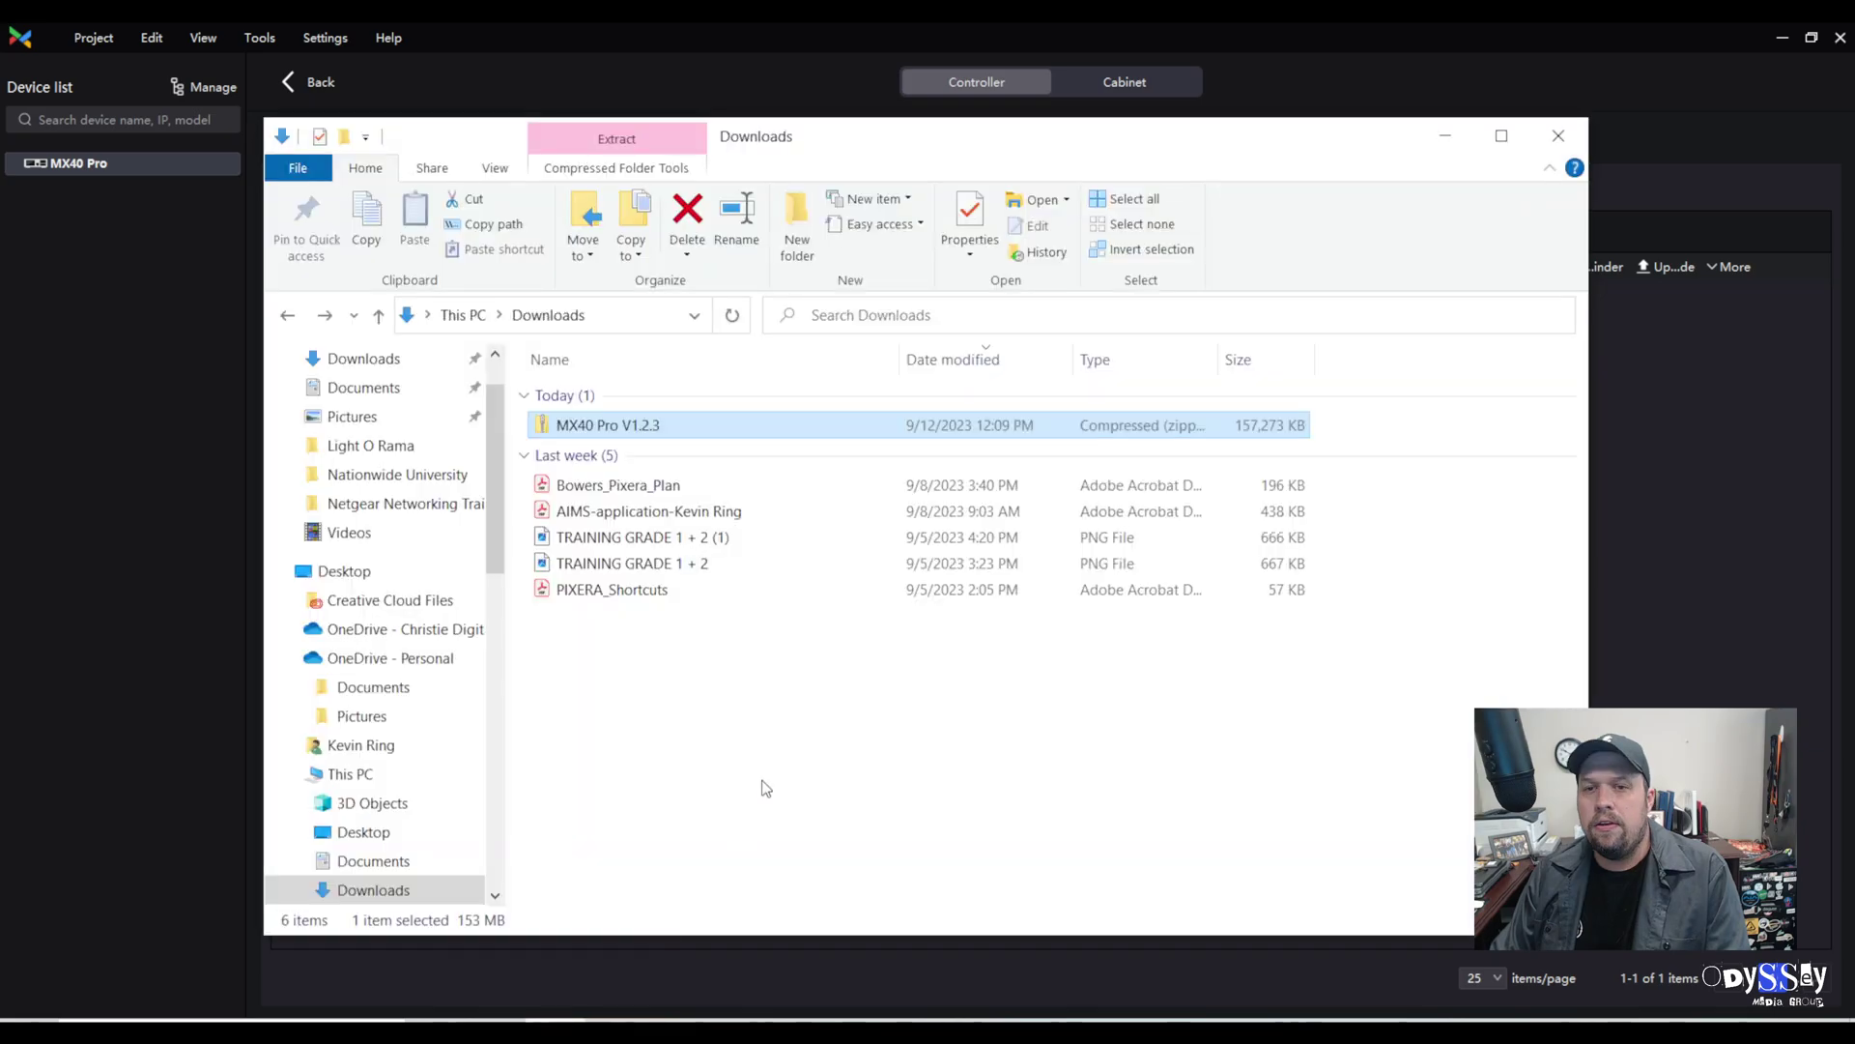
pyautogui.doubleClick(621, 427)
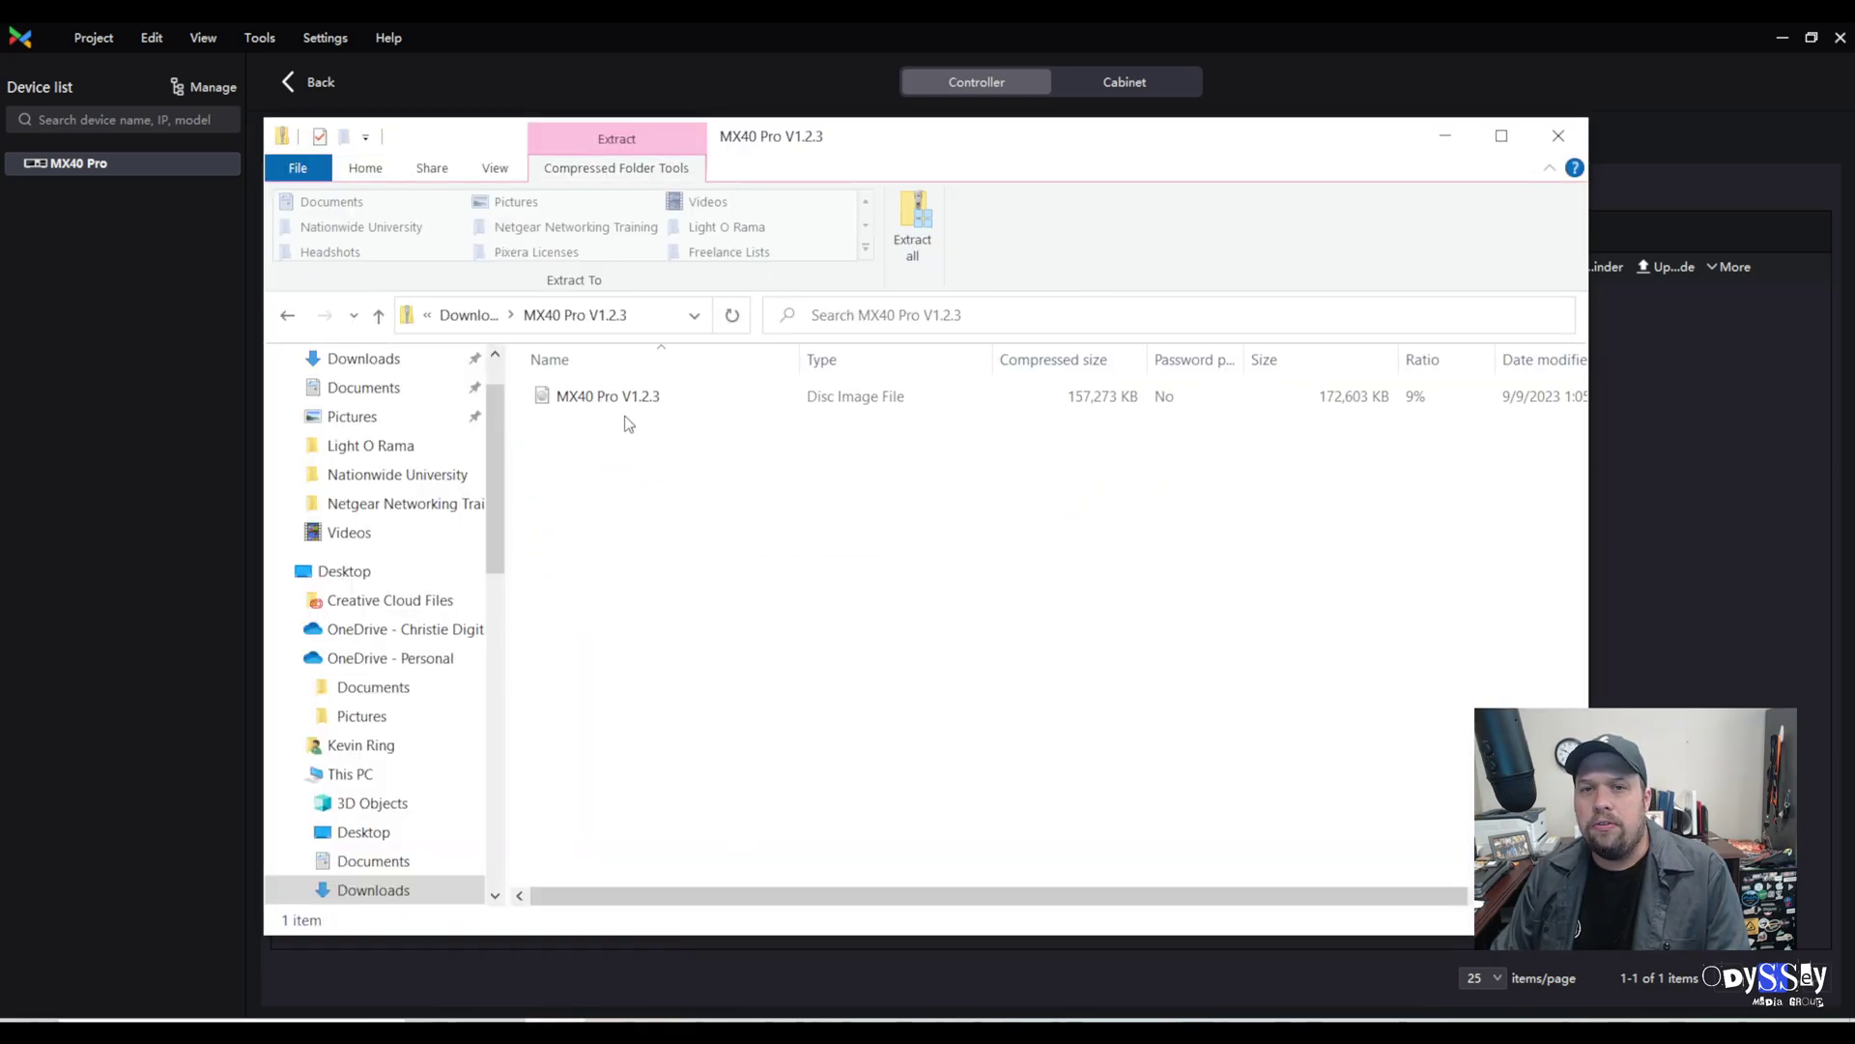
pyautogui.rightClick(620, 400)
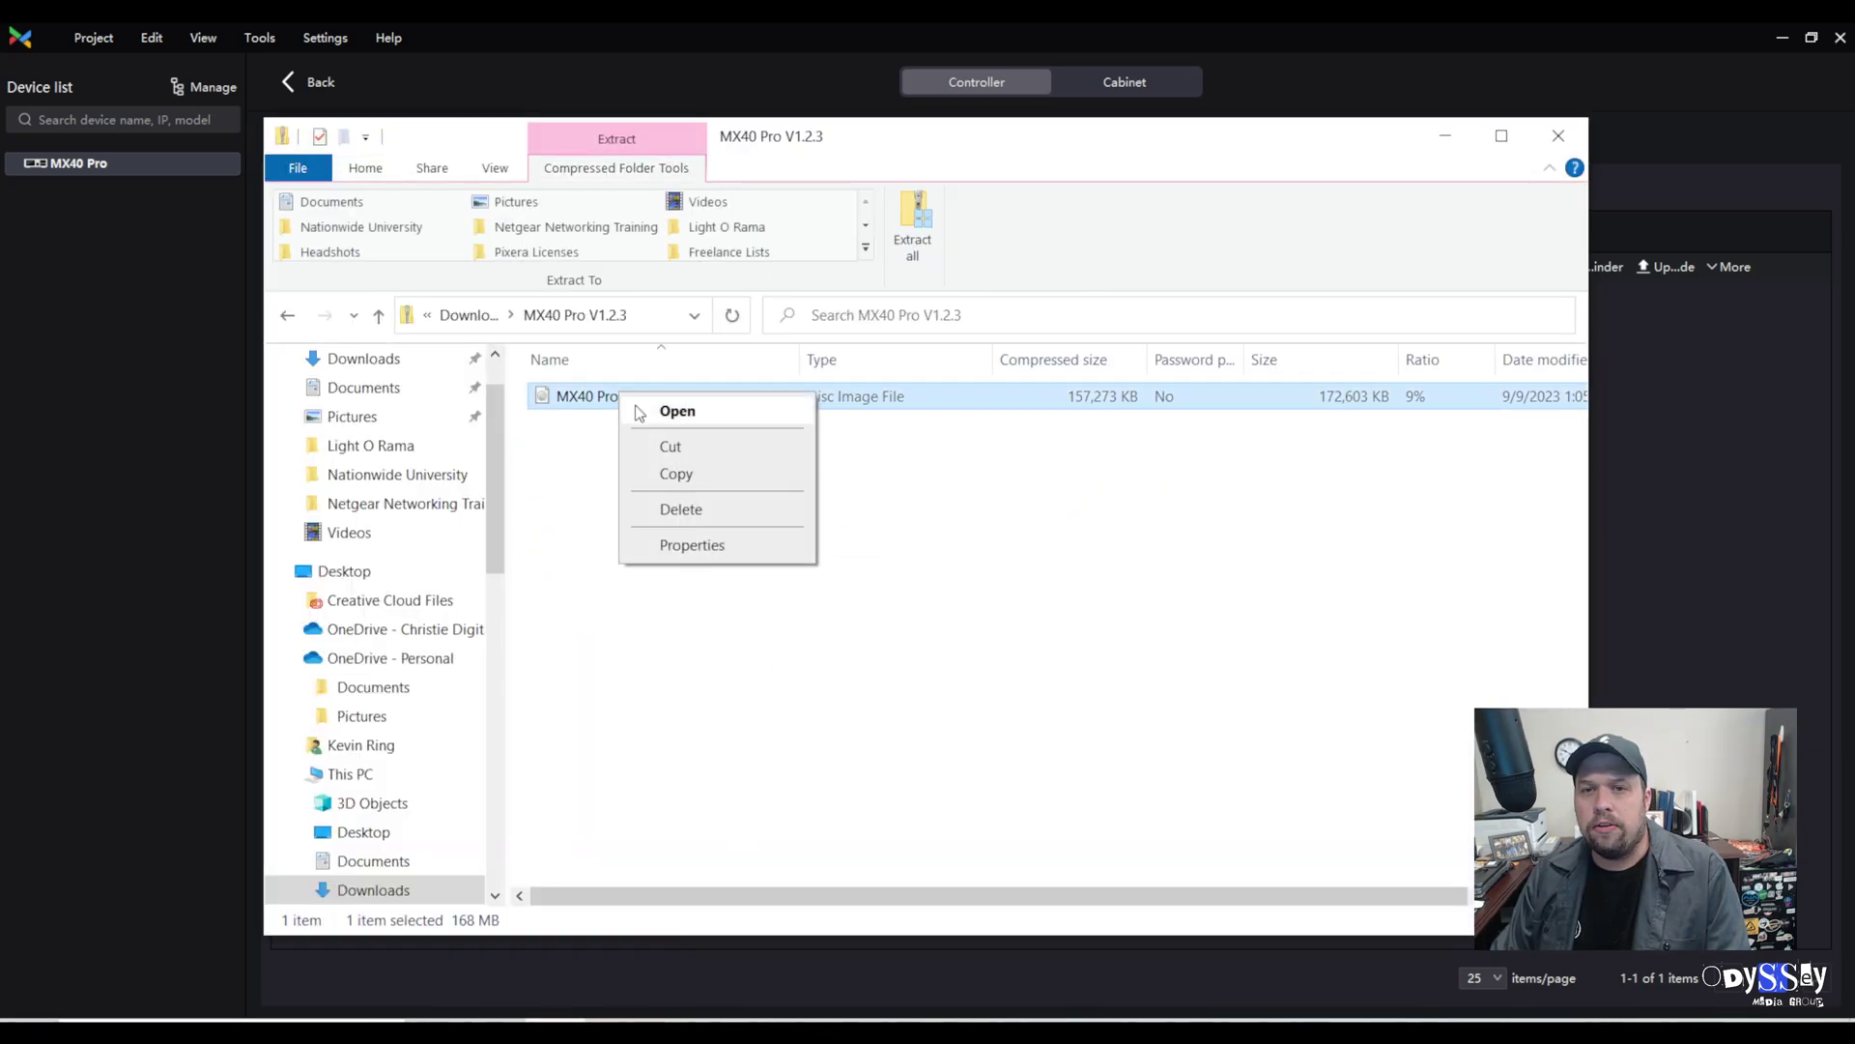
pyautogui.click(698, 474)
pyautogui.scroll(1, 376, 415)
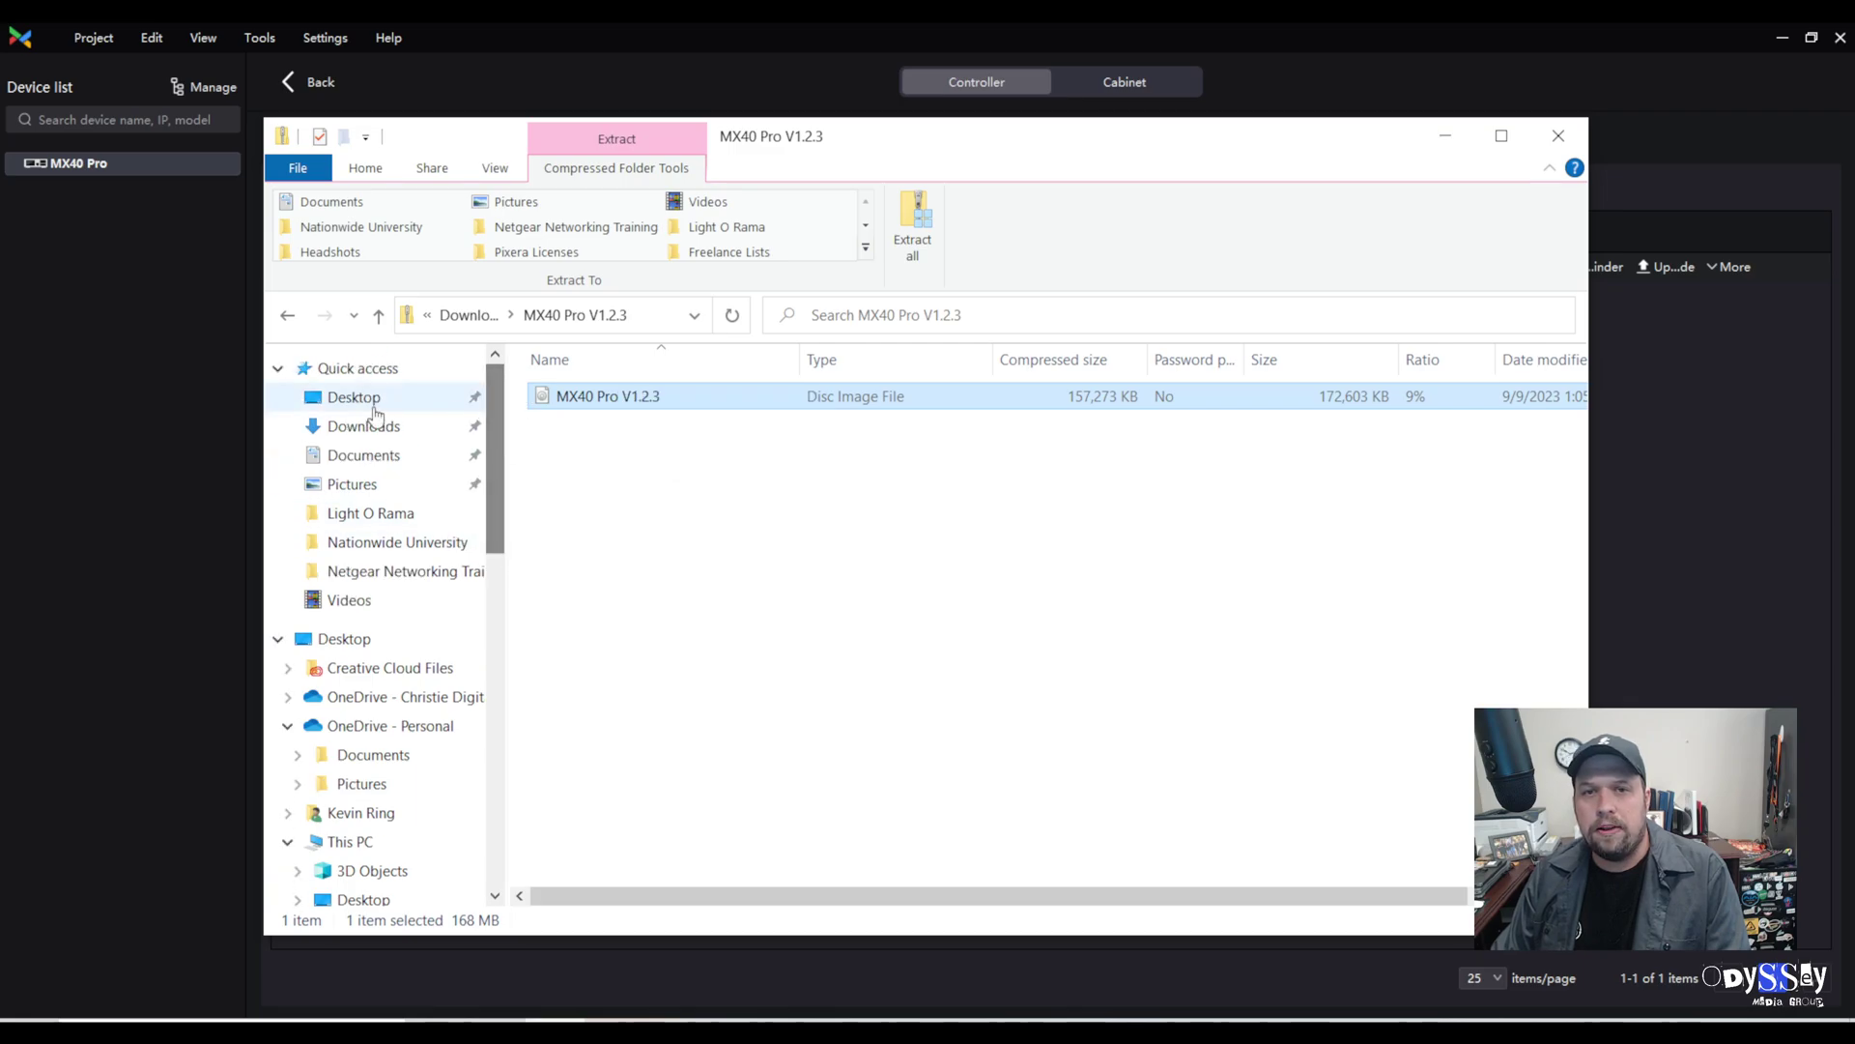
pyautogui.click(374, 404)
pyautogui.rightClick(1223, 820)
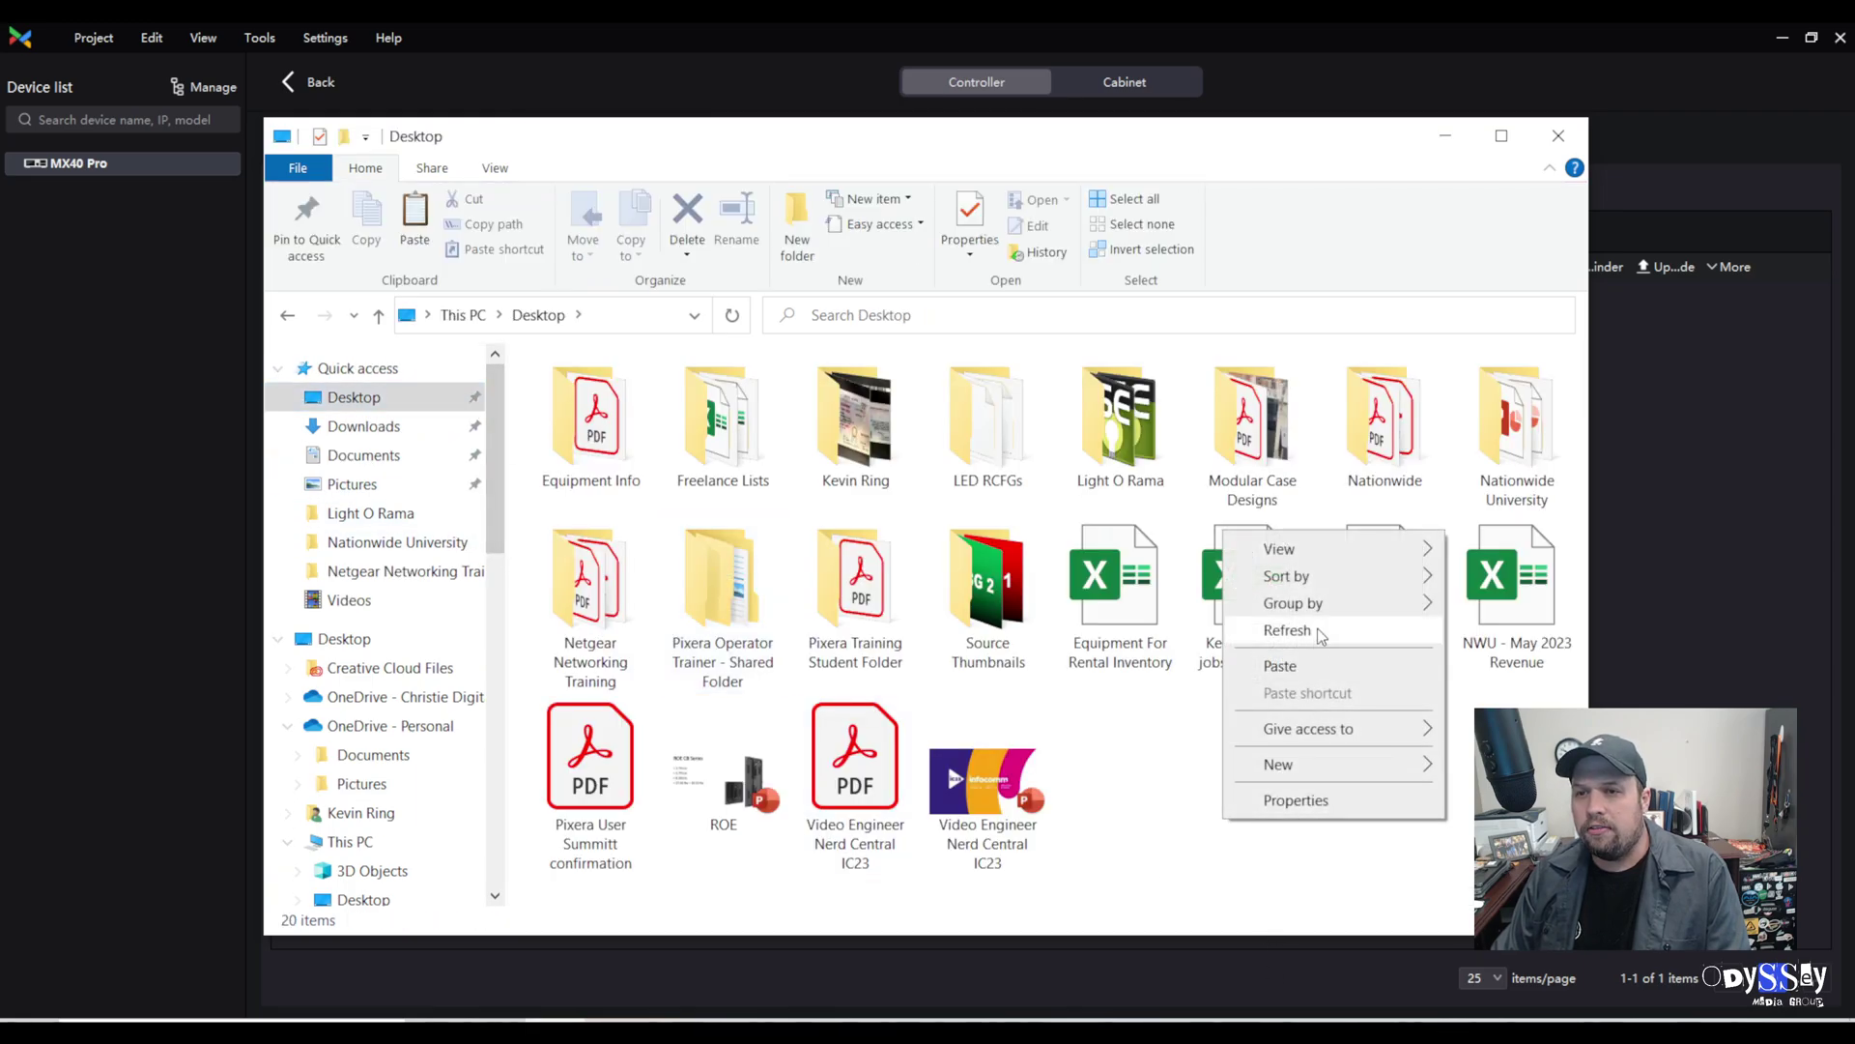
pyautogui.click(1307, 667)
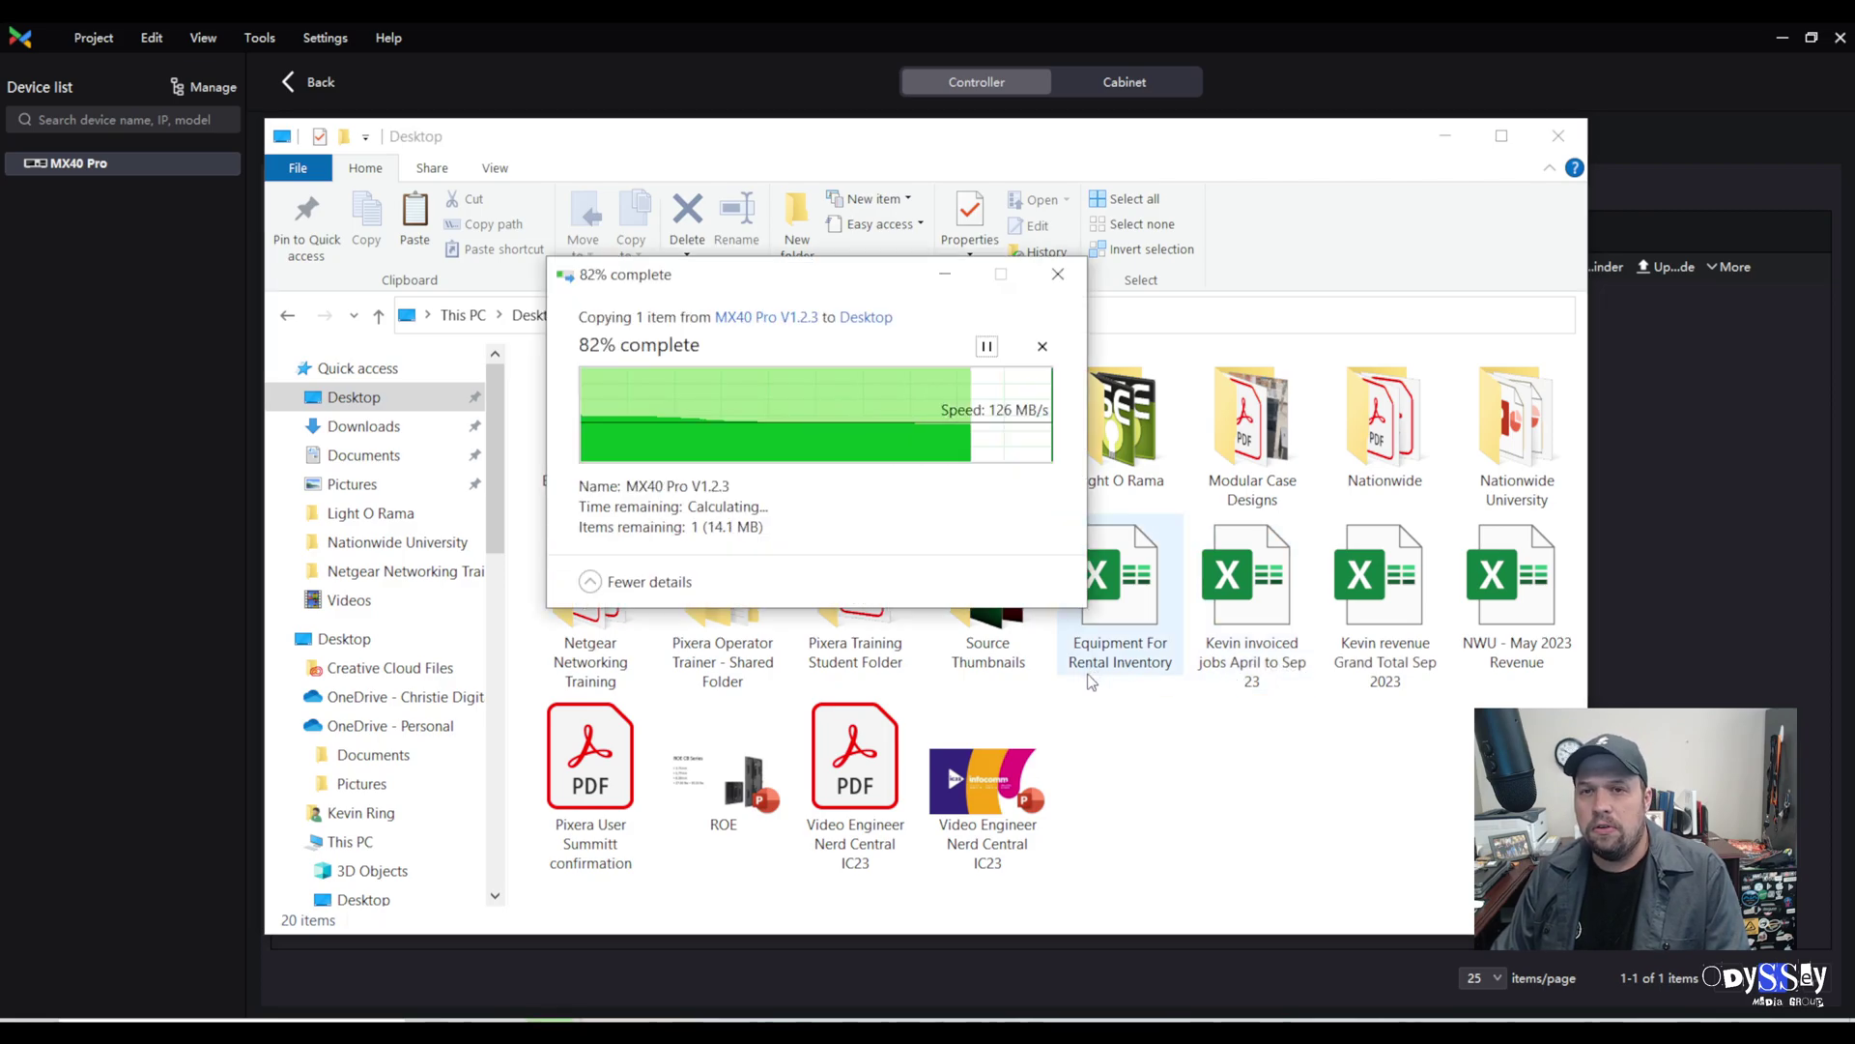
# Step: Switch back to VMP and select the MX40 Pro in the device list
pyautogui.click(229, 417)
pyautogui.click(130, 342)
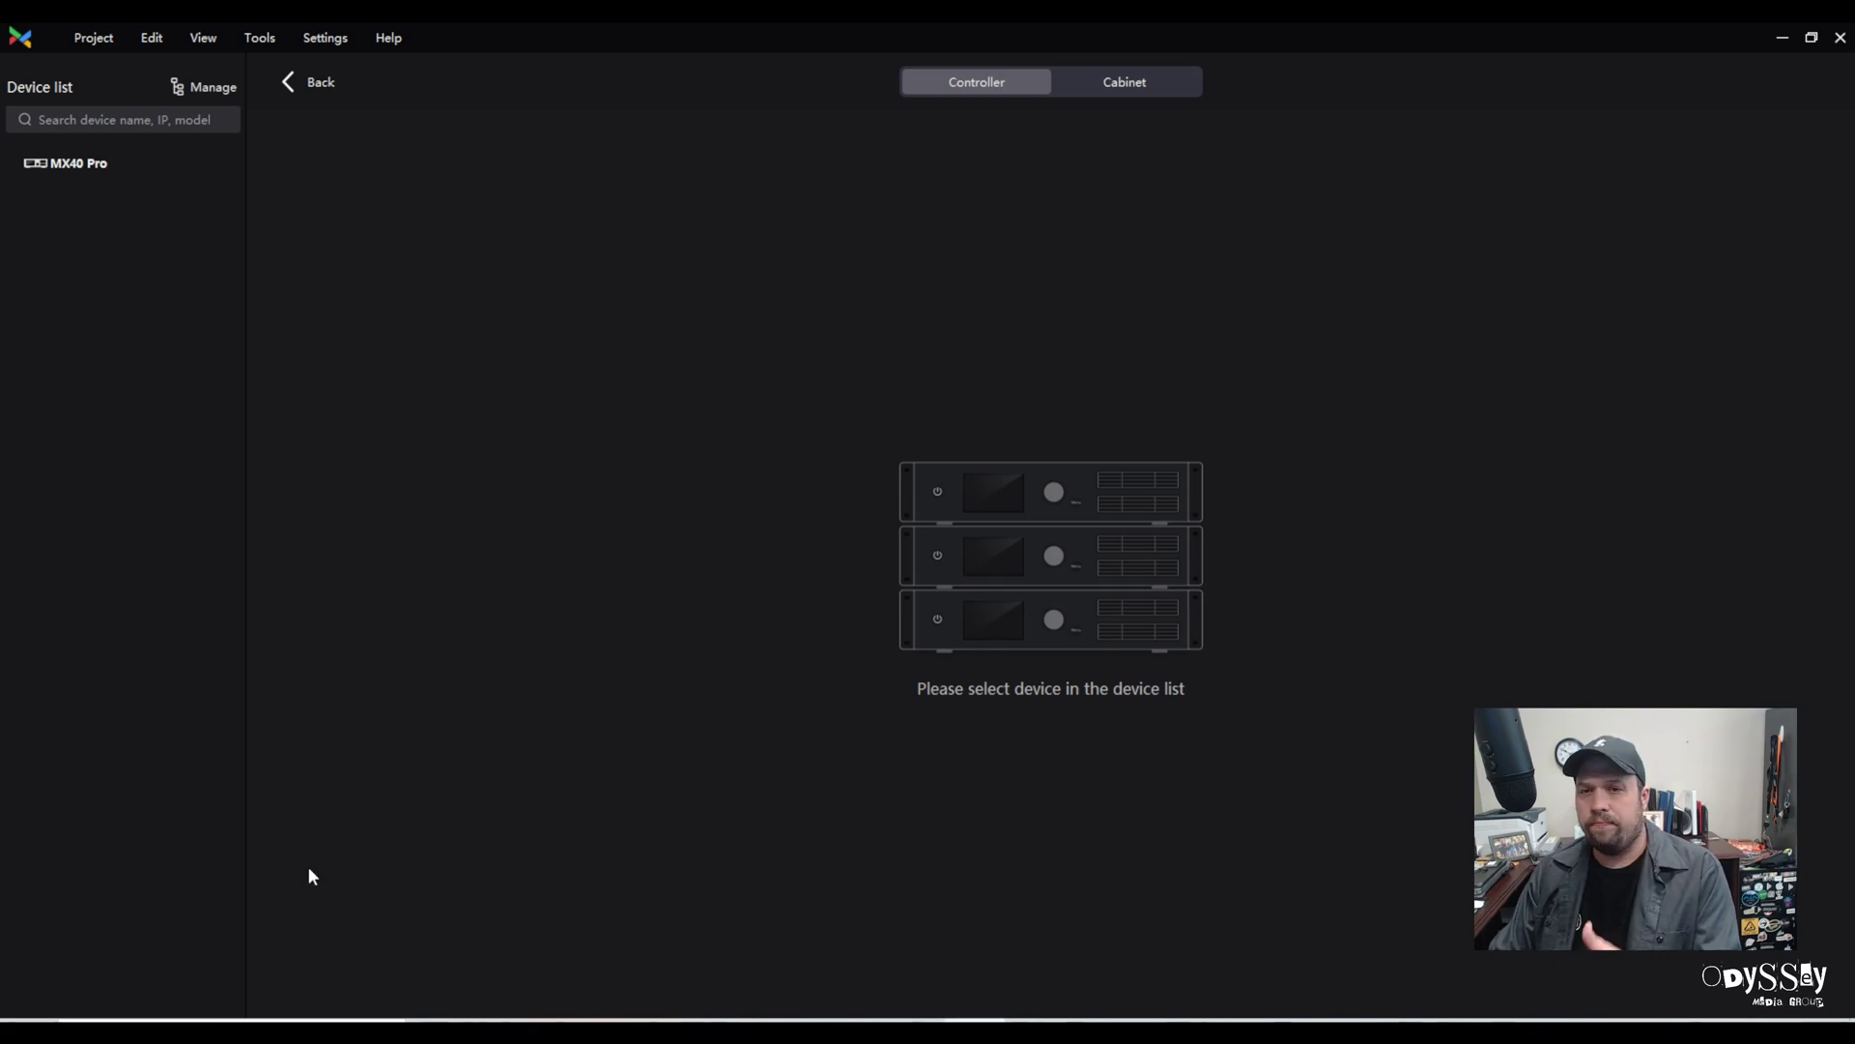
pyautogui.click(83, 162)
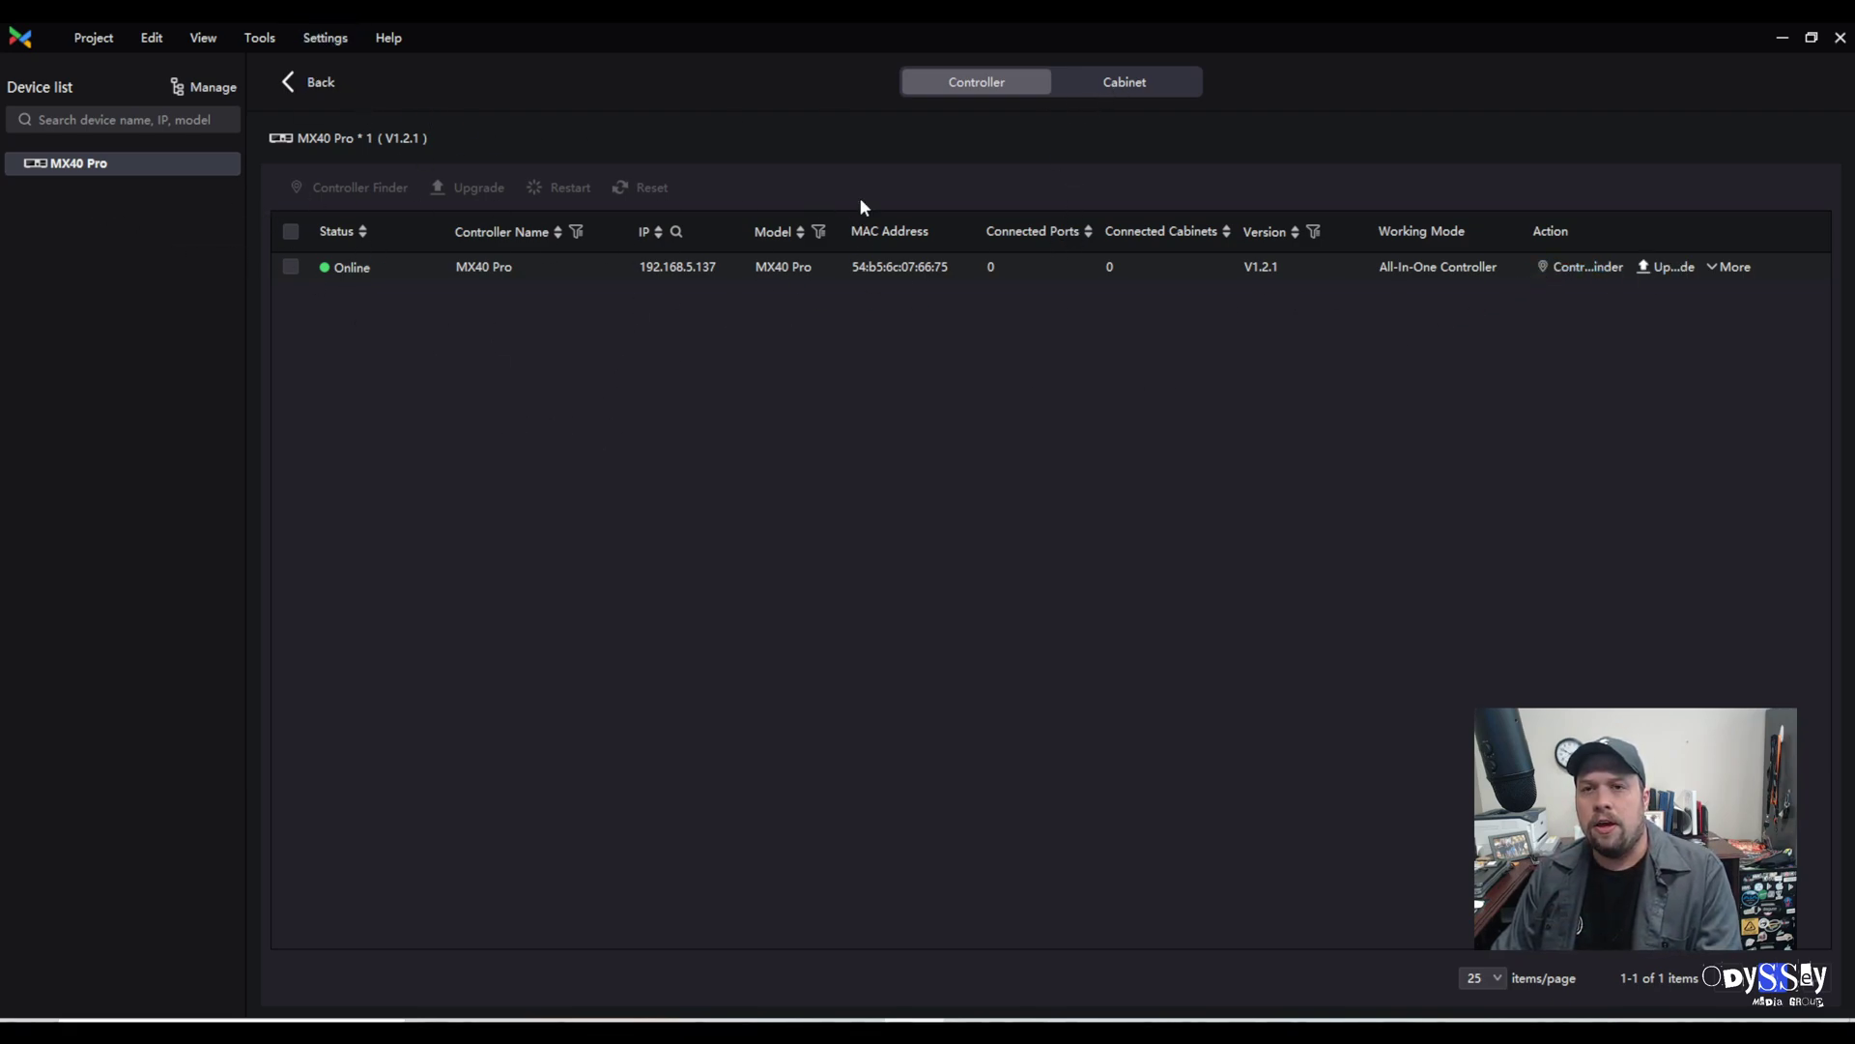
# Step: Return to the Source screen and draw an Internal source layer of about 3442 × 1967 from the canvas origin
pyautogui.click(310, 84)
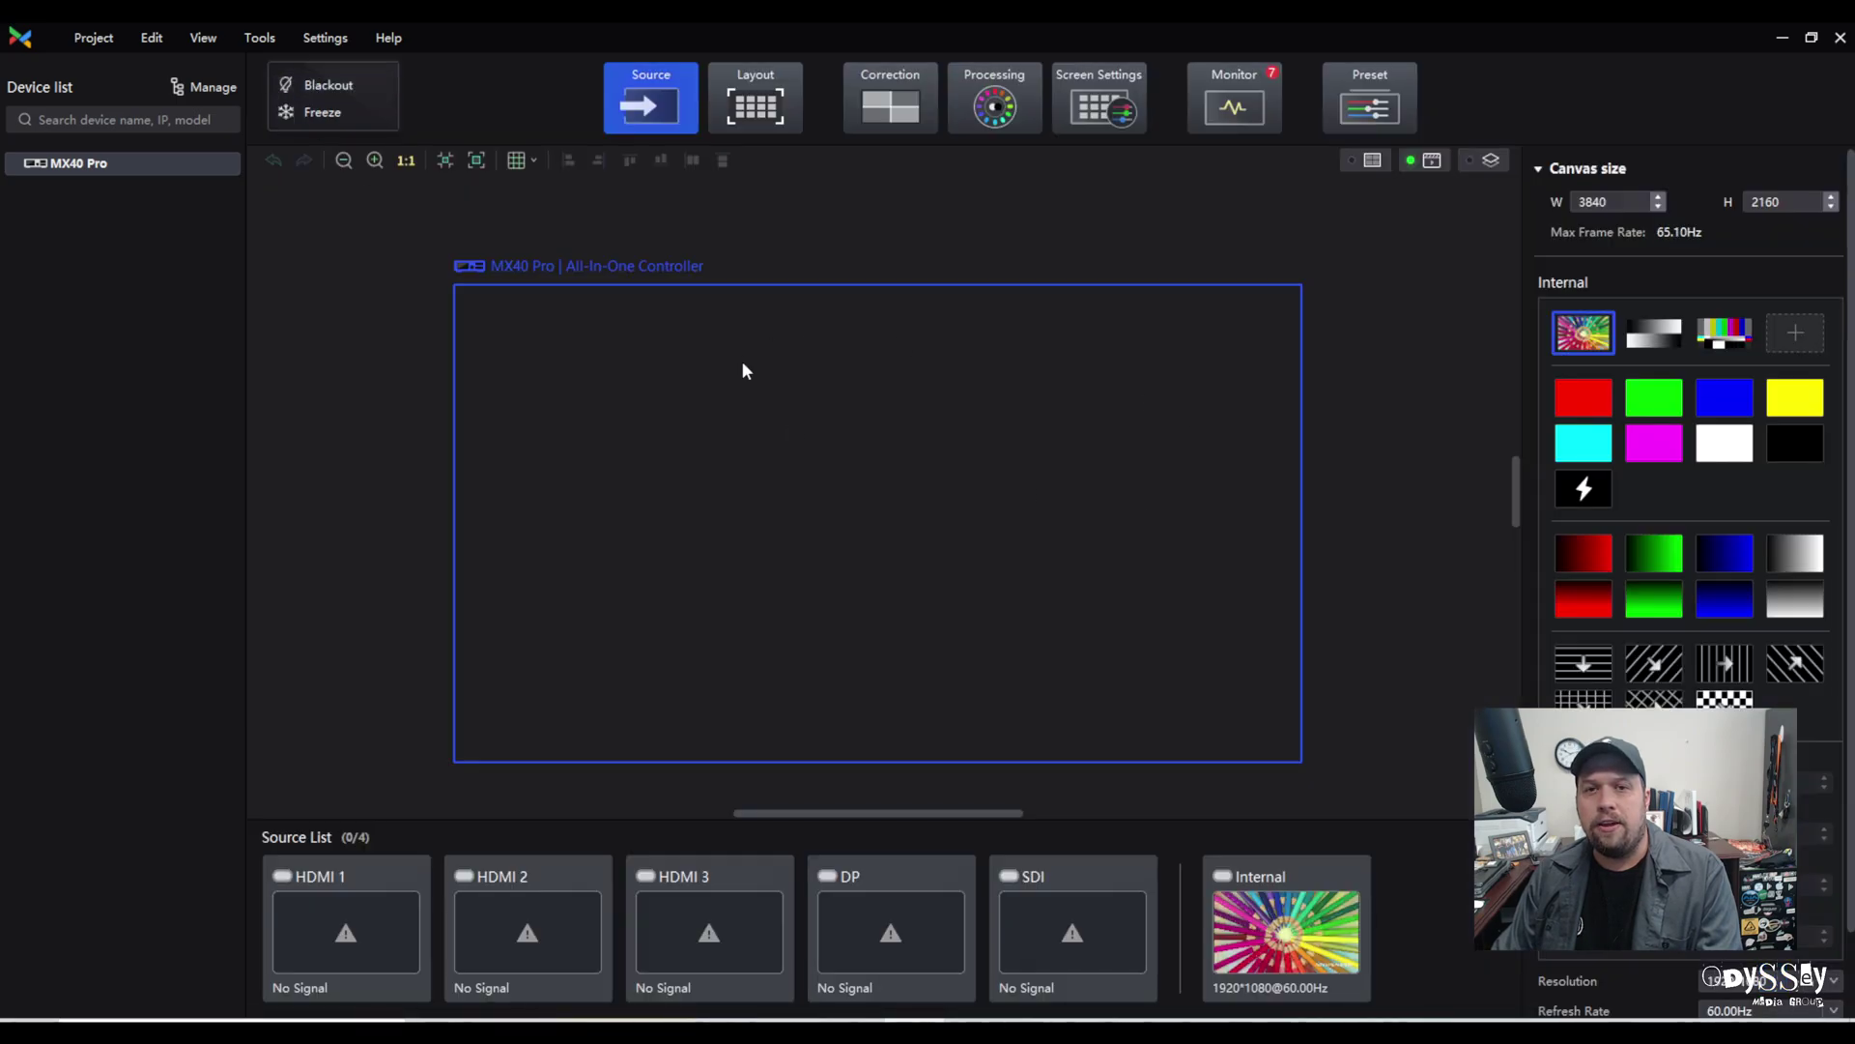
pyautogui.click(101, 171)
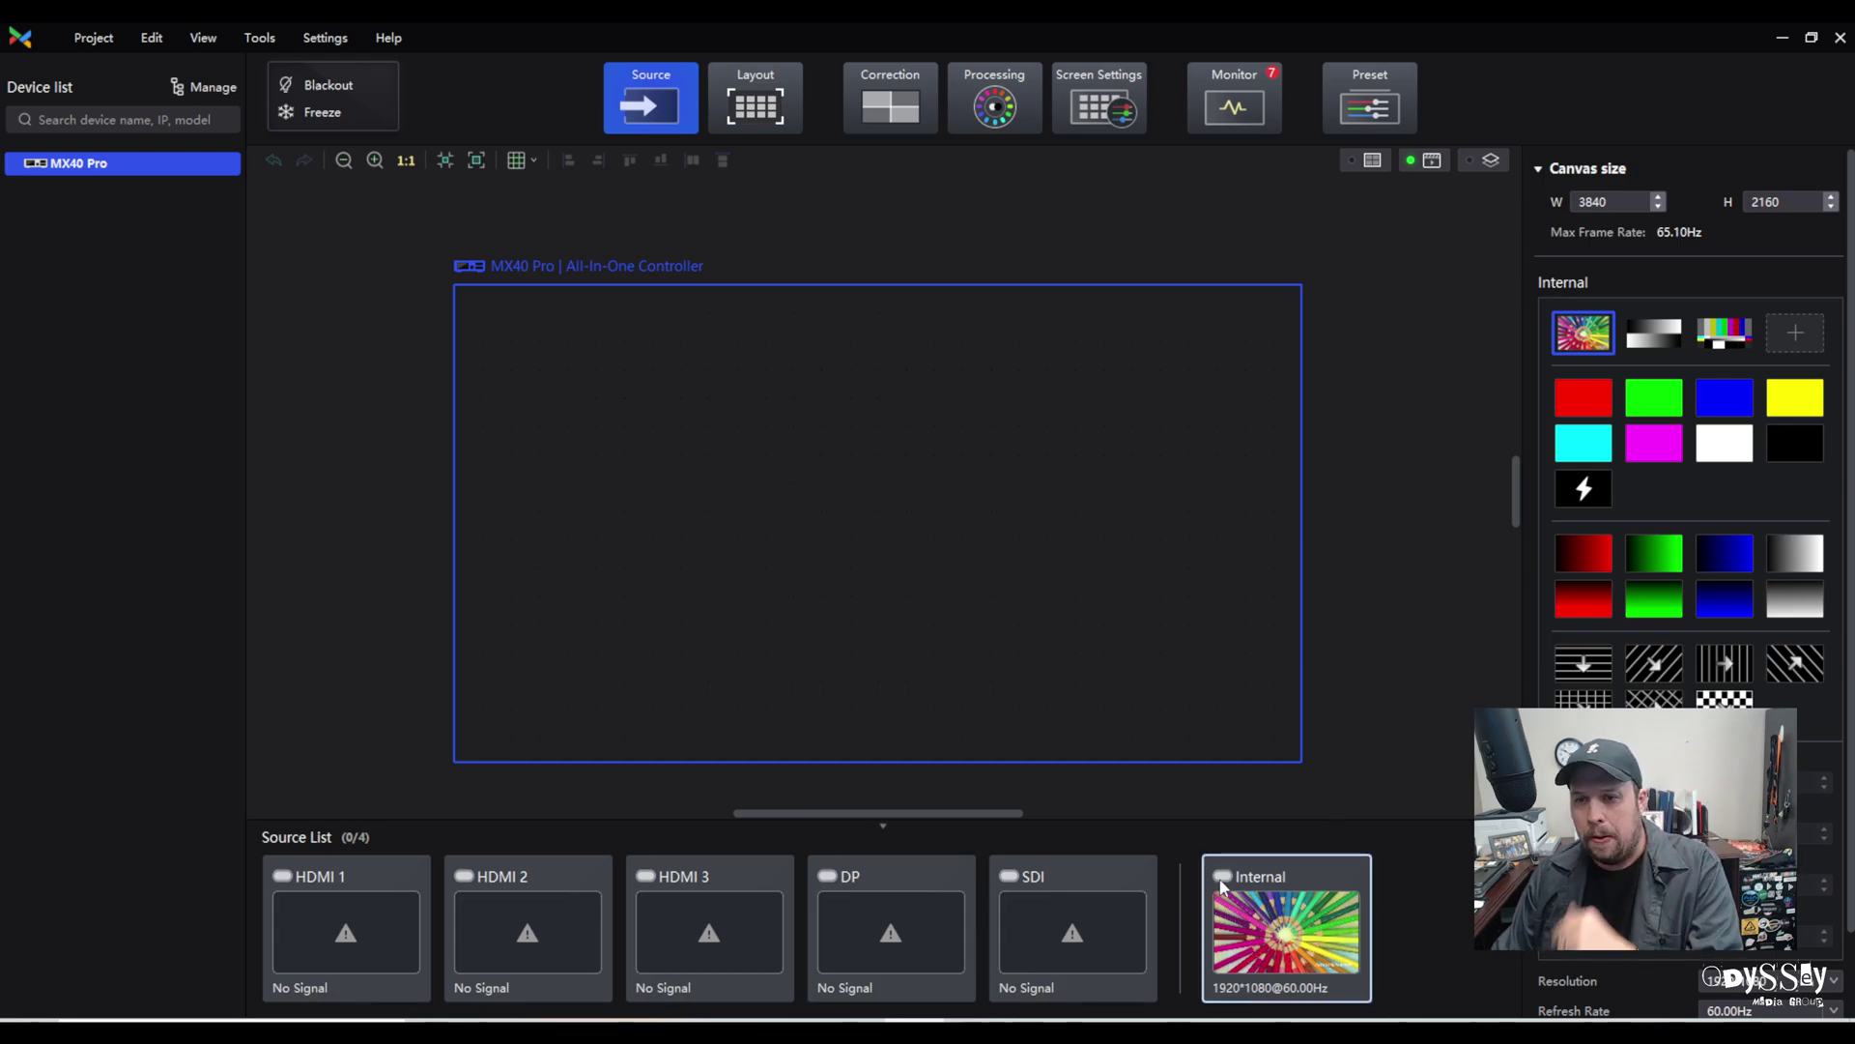
pyautogui.click(1286, 931)
pyautogui.moveTo(666, 403); pyautogui.dragTo(1214, 719)
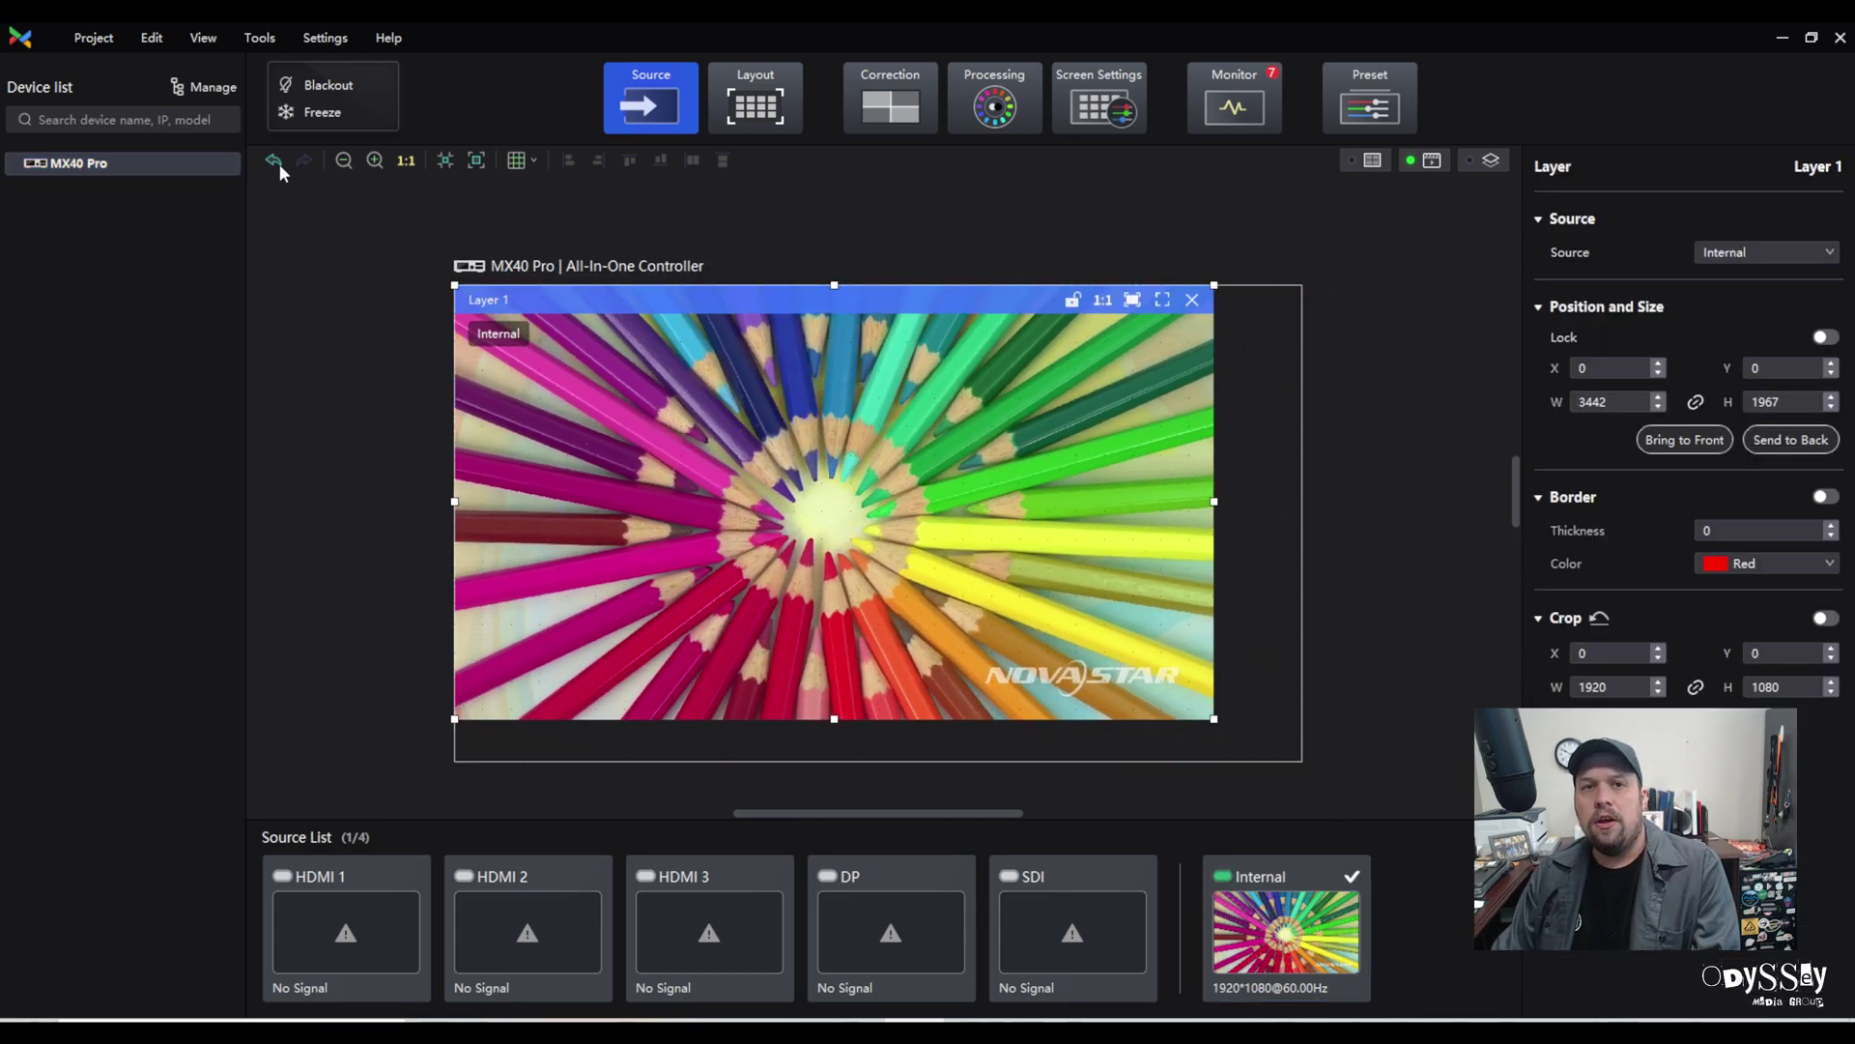
# Step: Open the Maintain page, look at the Cabinet view and return to the Controller list
pyautogui.click(322, 39)
pyautogui.moveTo(254, 39)
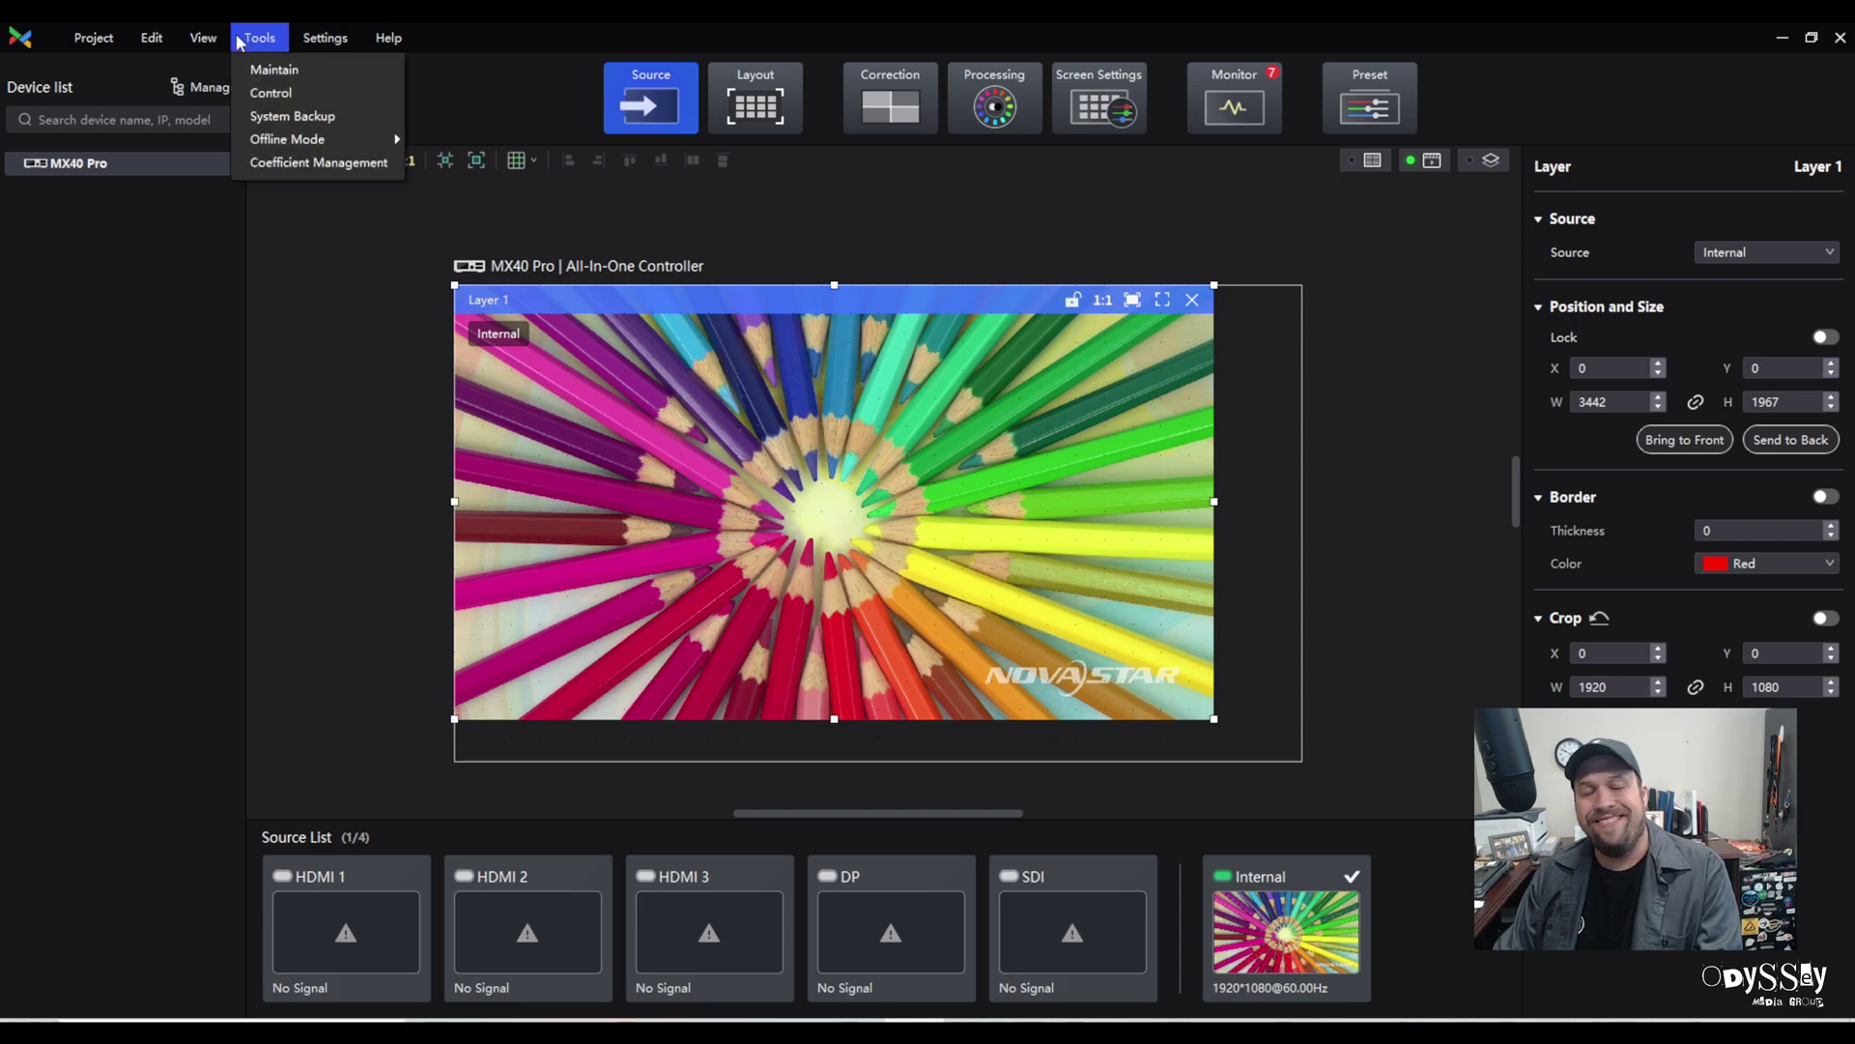
pyautogui.click(275, 69)
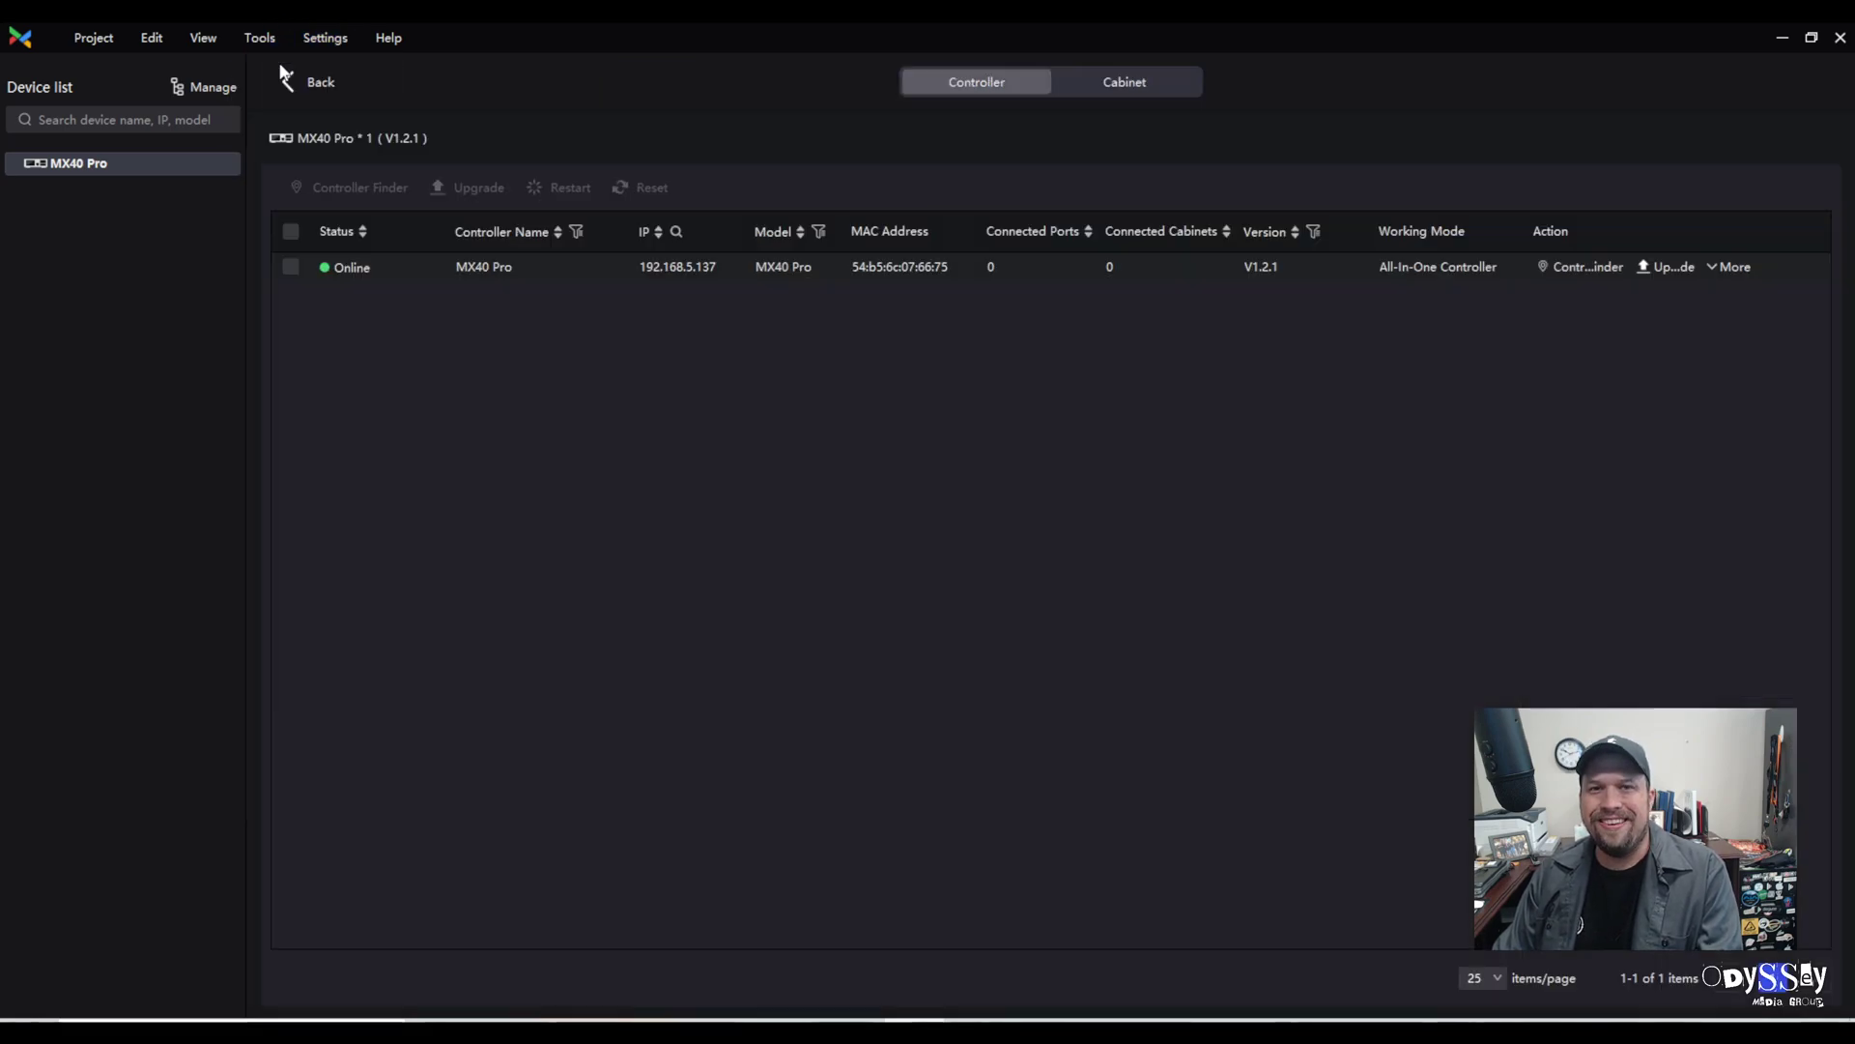
pyautogui.click(1161, 92)
pyautogui.click(1005, 93)
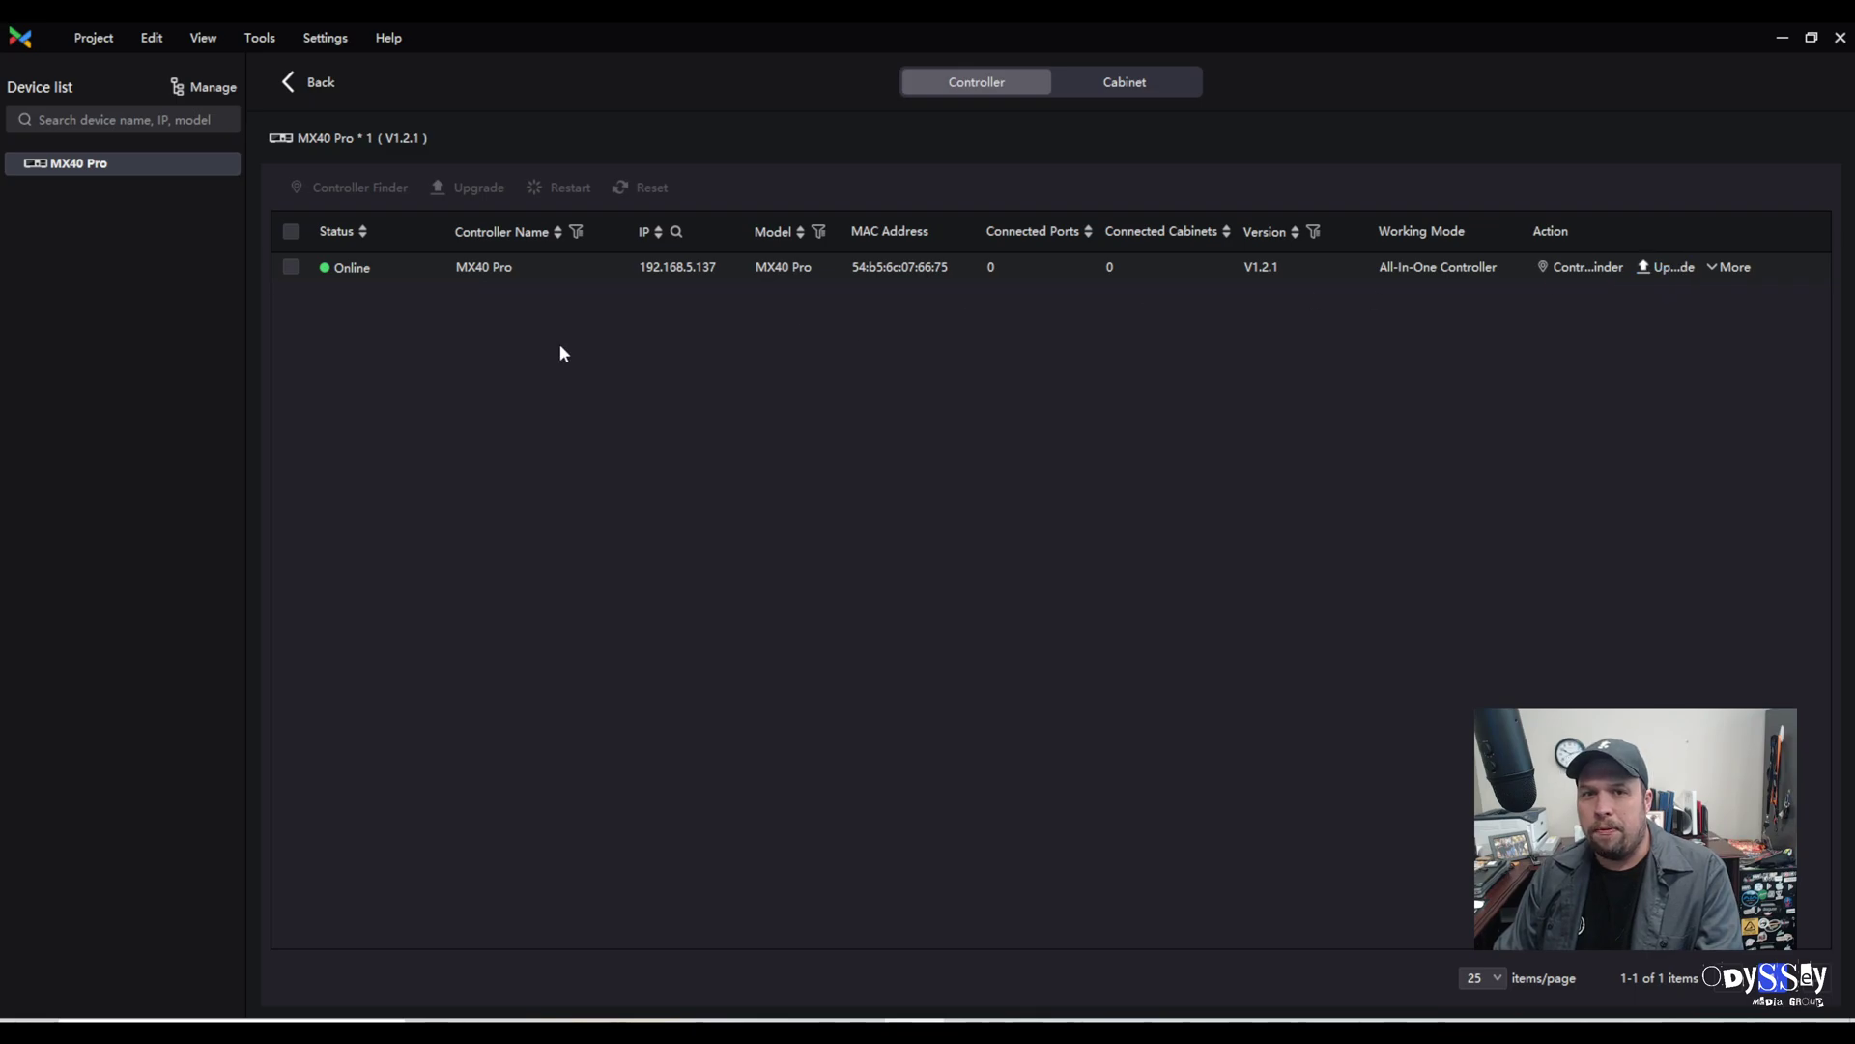
# Step: Start the firmware upgrade of the MX40 Pro controller with the MX40 Pro V1.2.3 image file from the Desktop
pyautogui.click(289, 267)
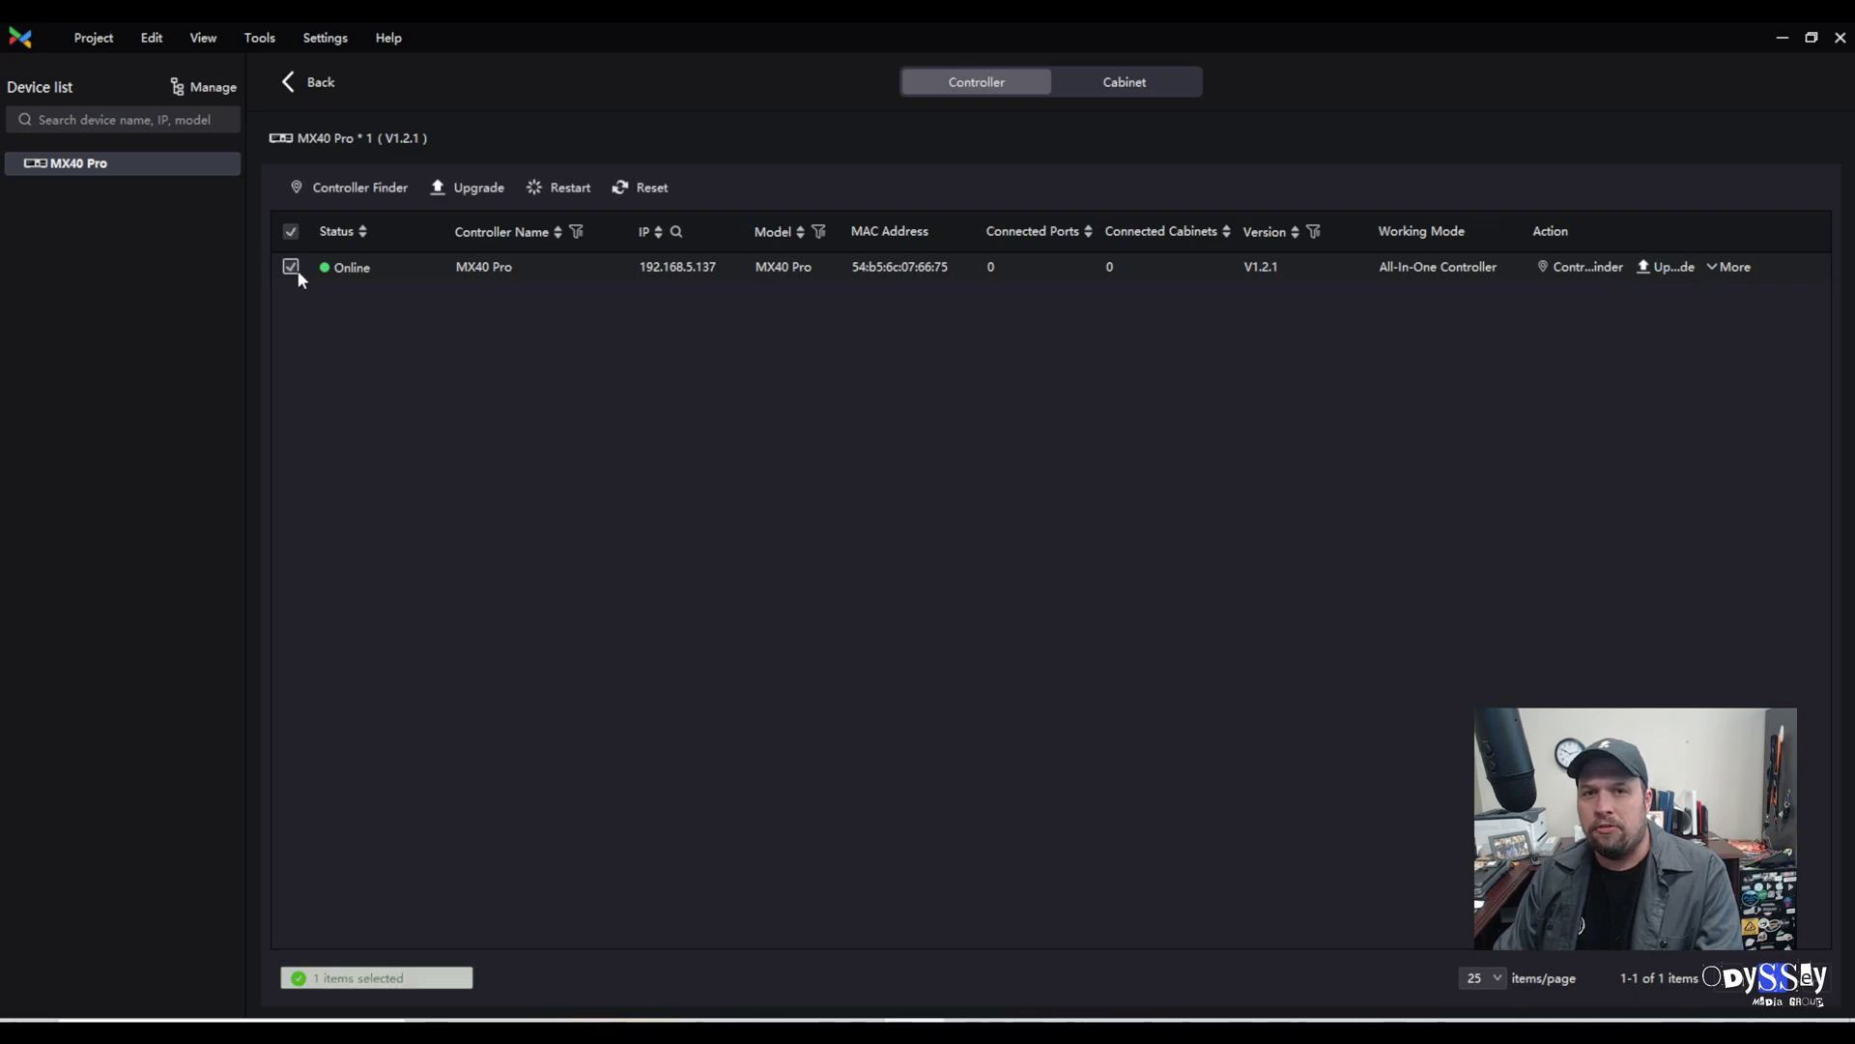
pyautogui.click(481, 187)
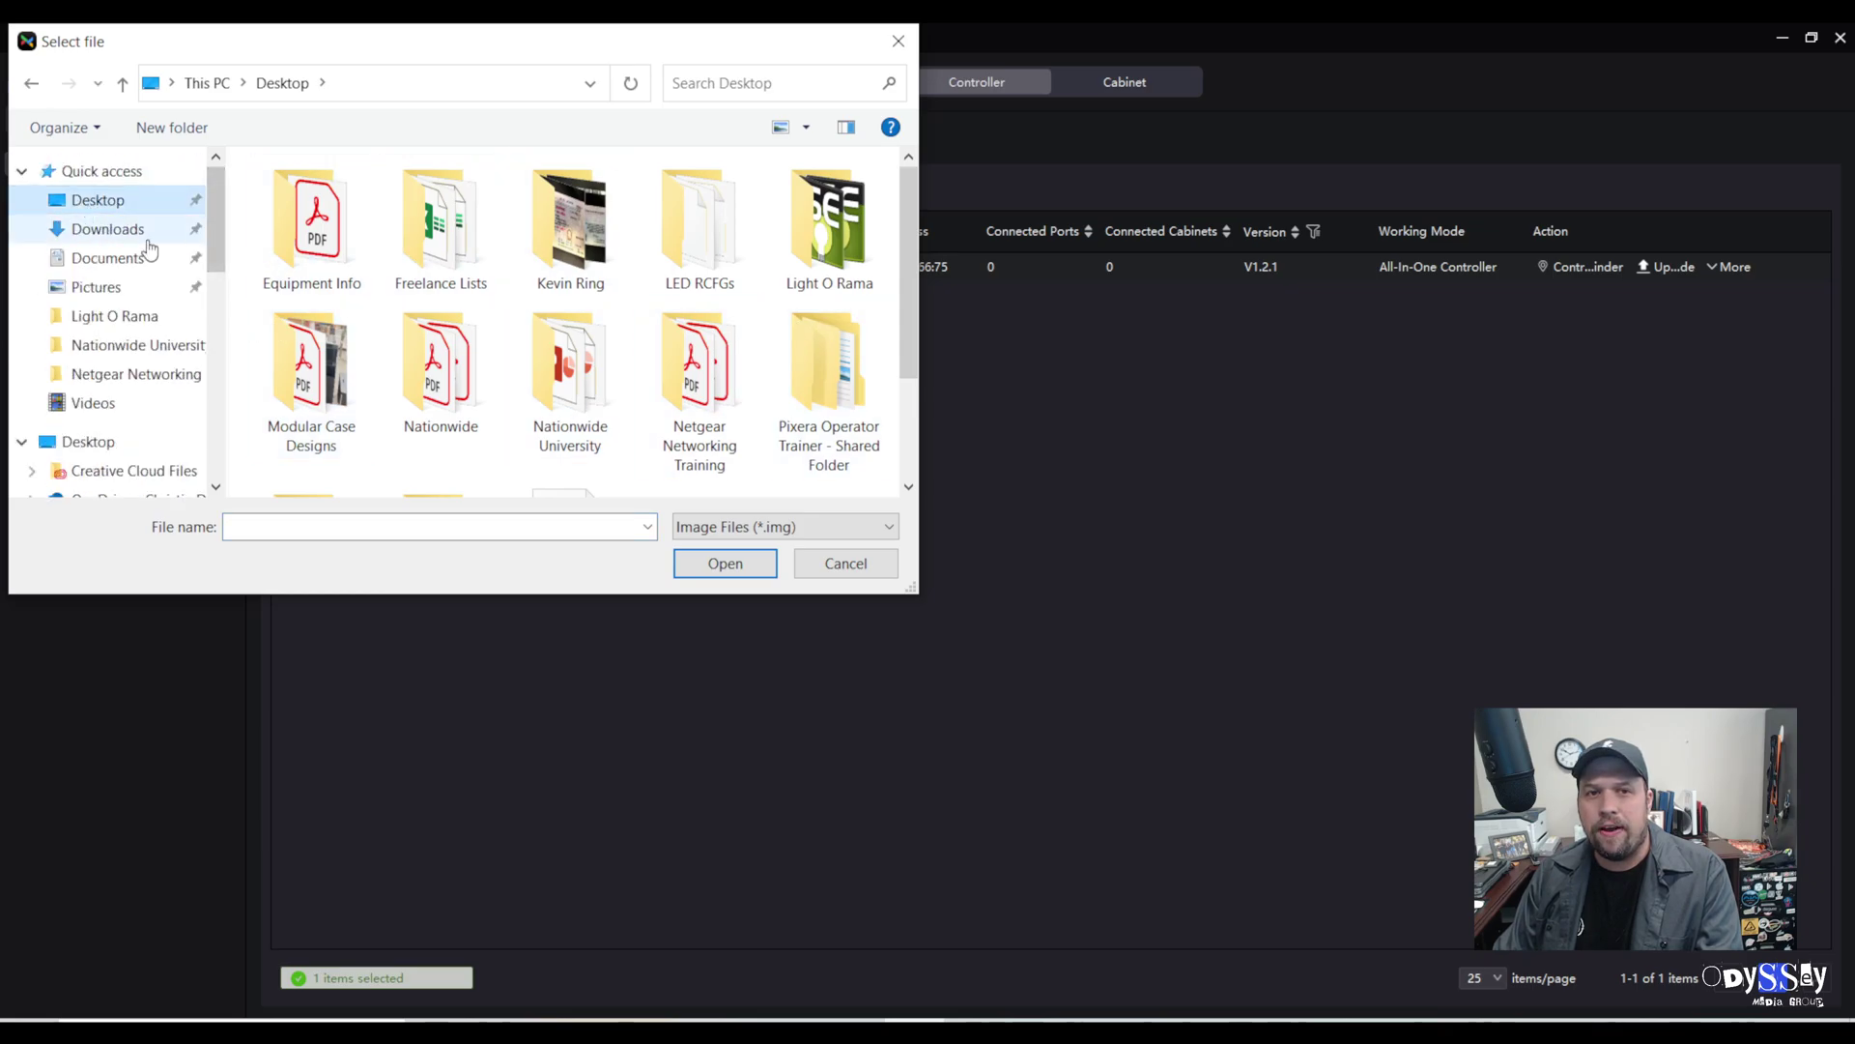
pyautogui.scroll(-2, 819, 329)
pyautogui.click(566, 400)
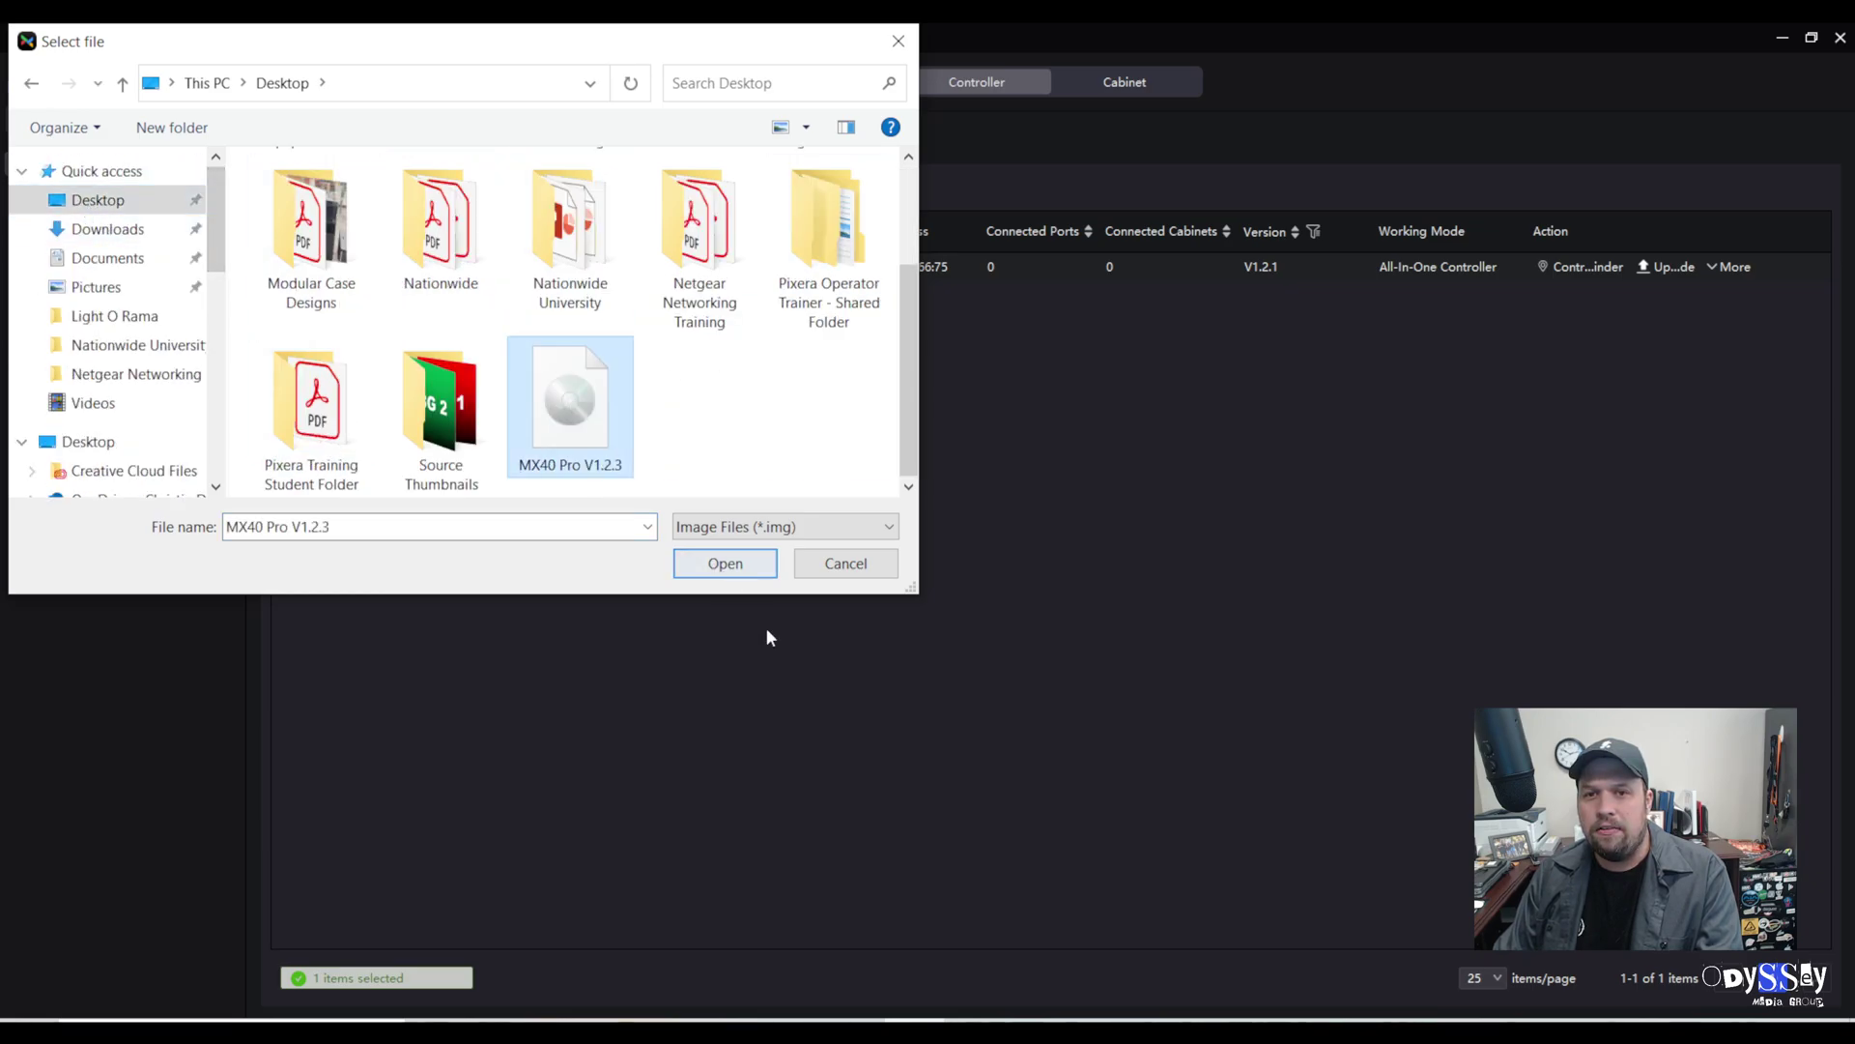
pyautogui.click(711, 560)
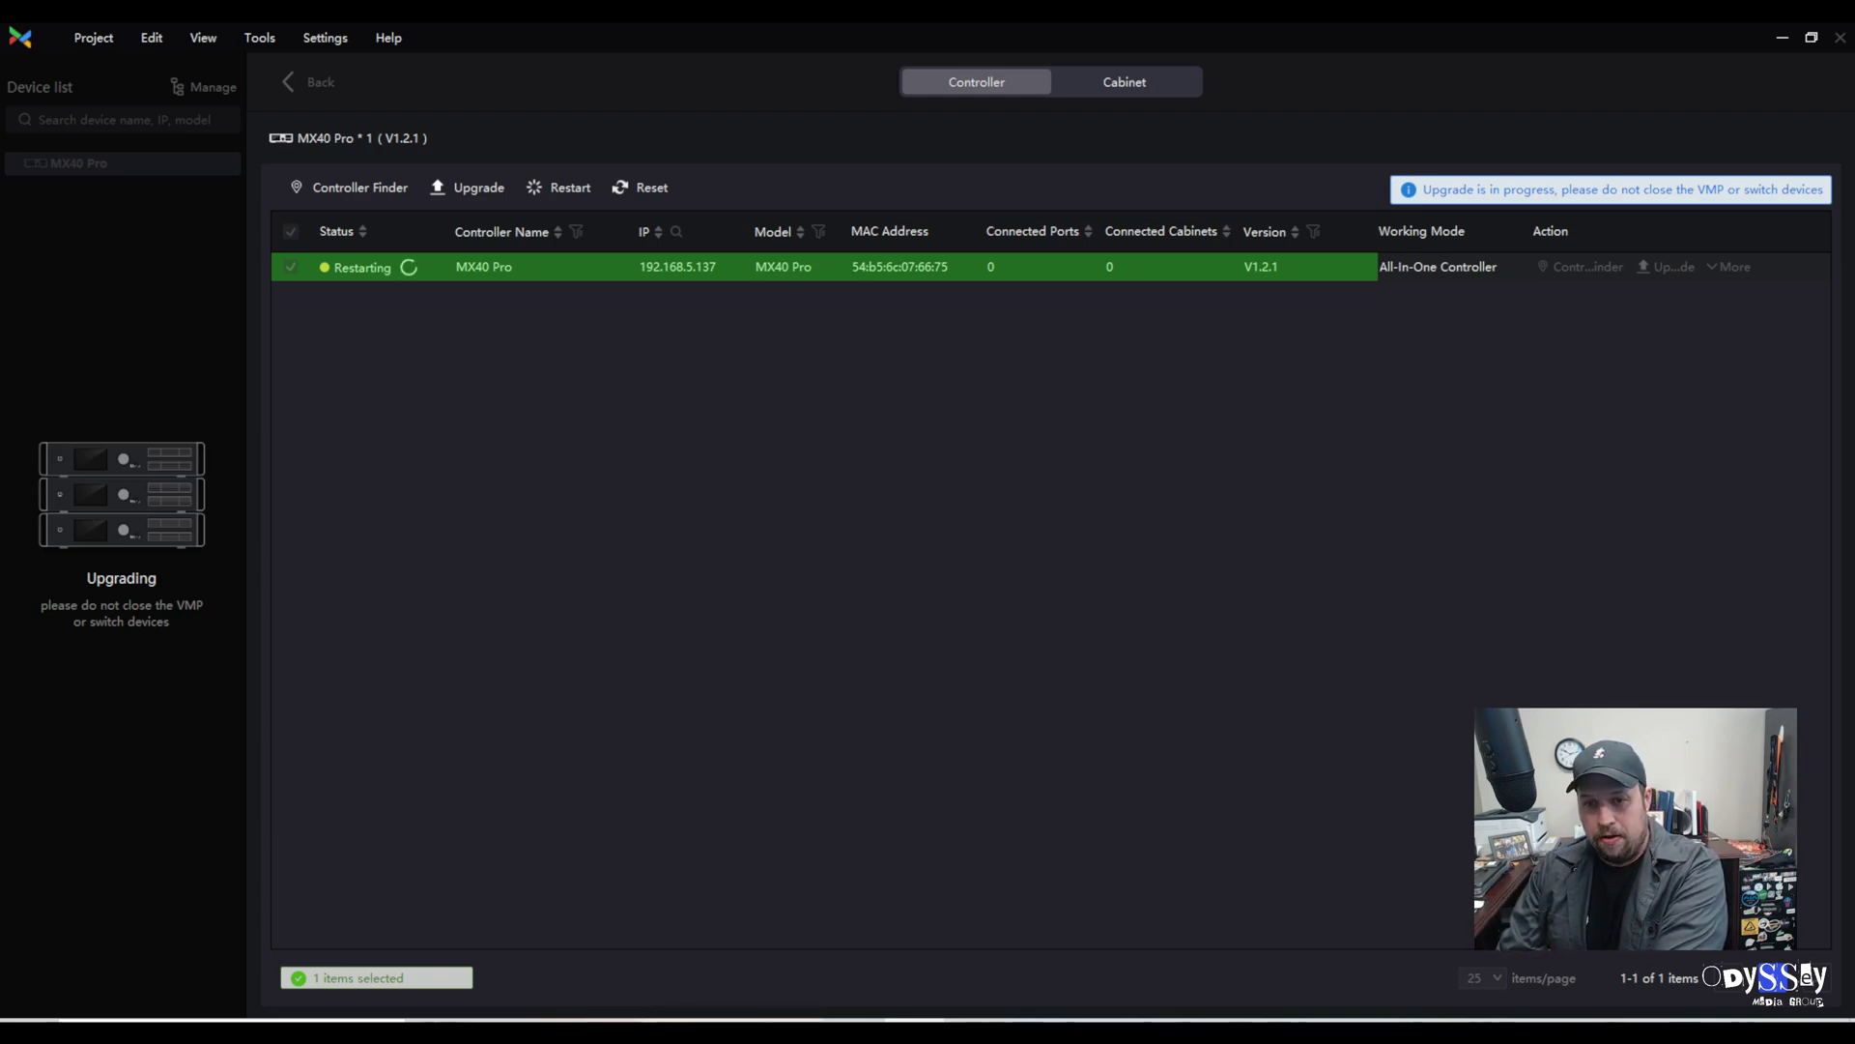
# Step: Check the installed VMP version in the About information and close it
pyautogui.click(325, 38)
pyautogui.moveTo(260, 42)
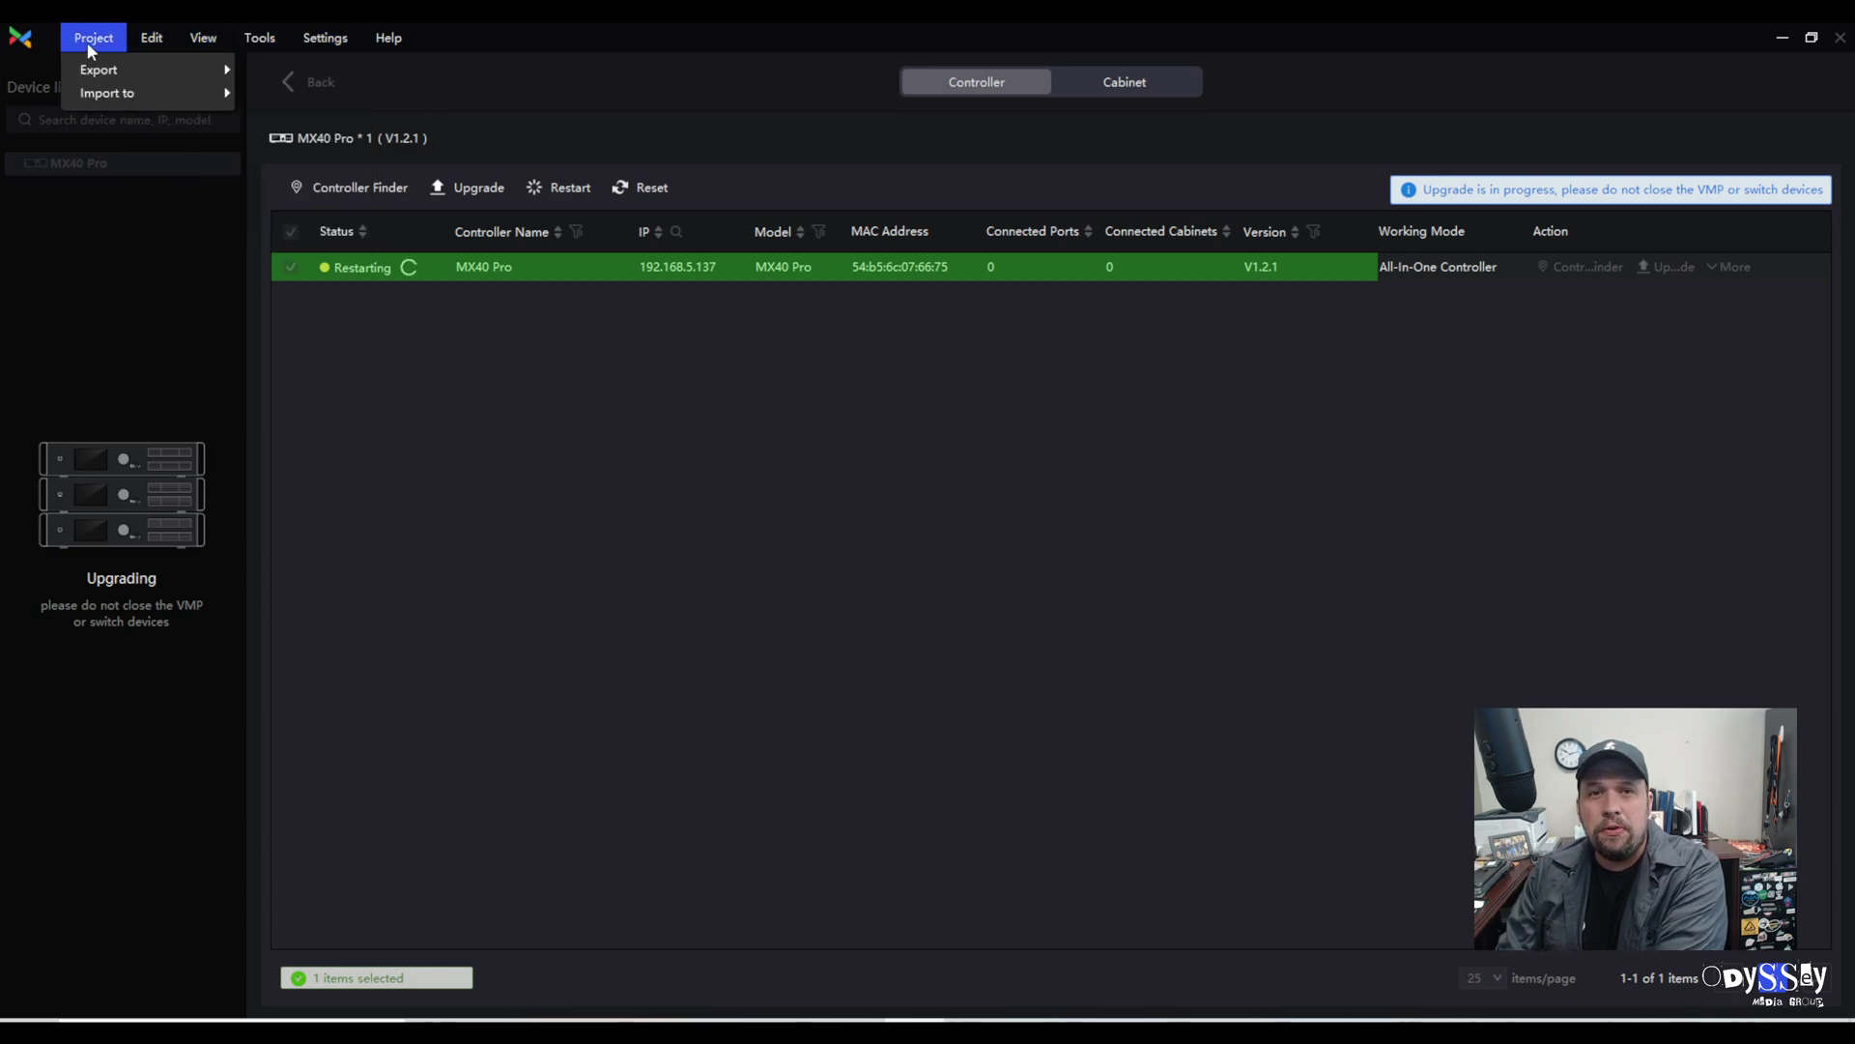
pyautogui.click(19, 43)
pyautogui.click(389, 38)
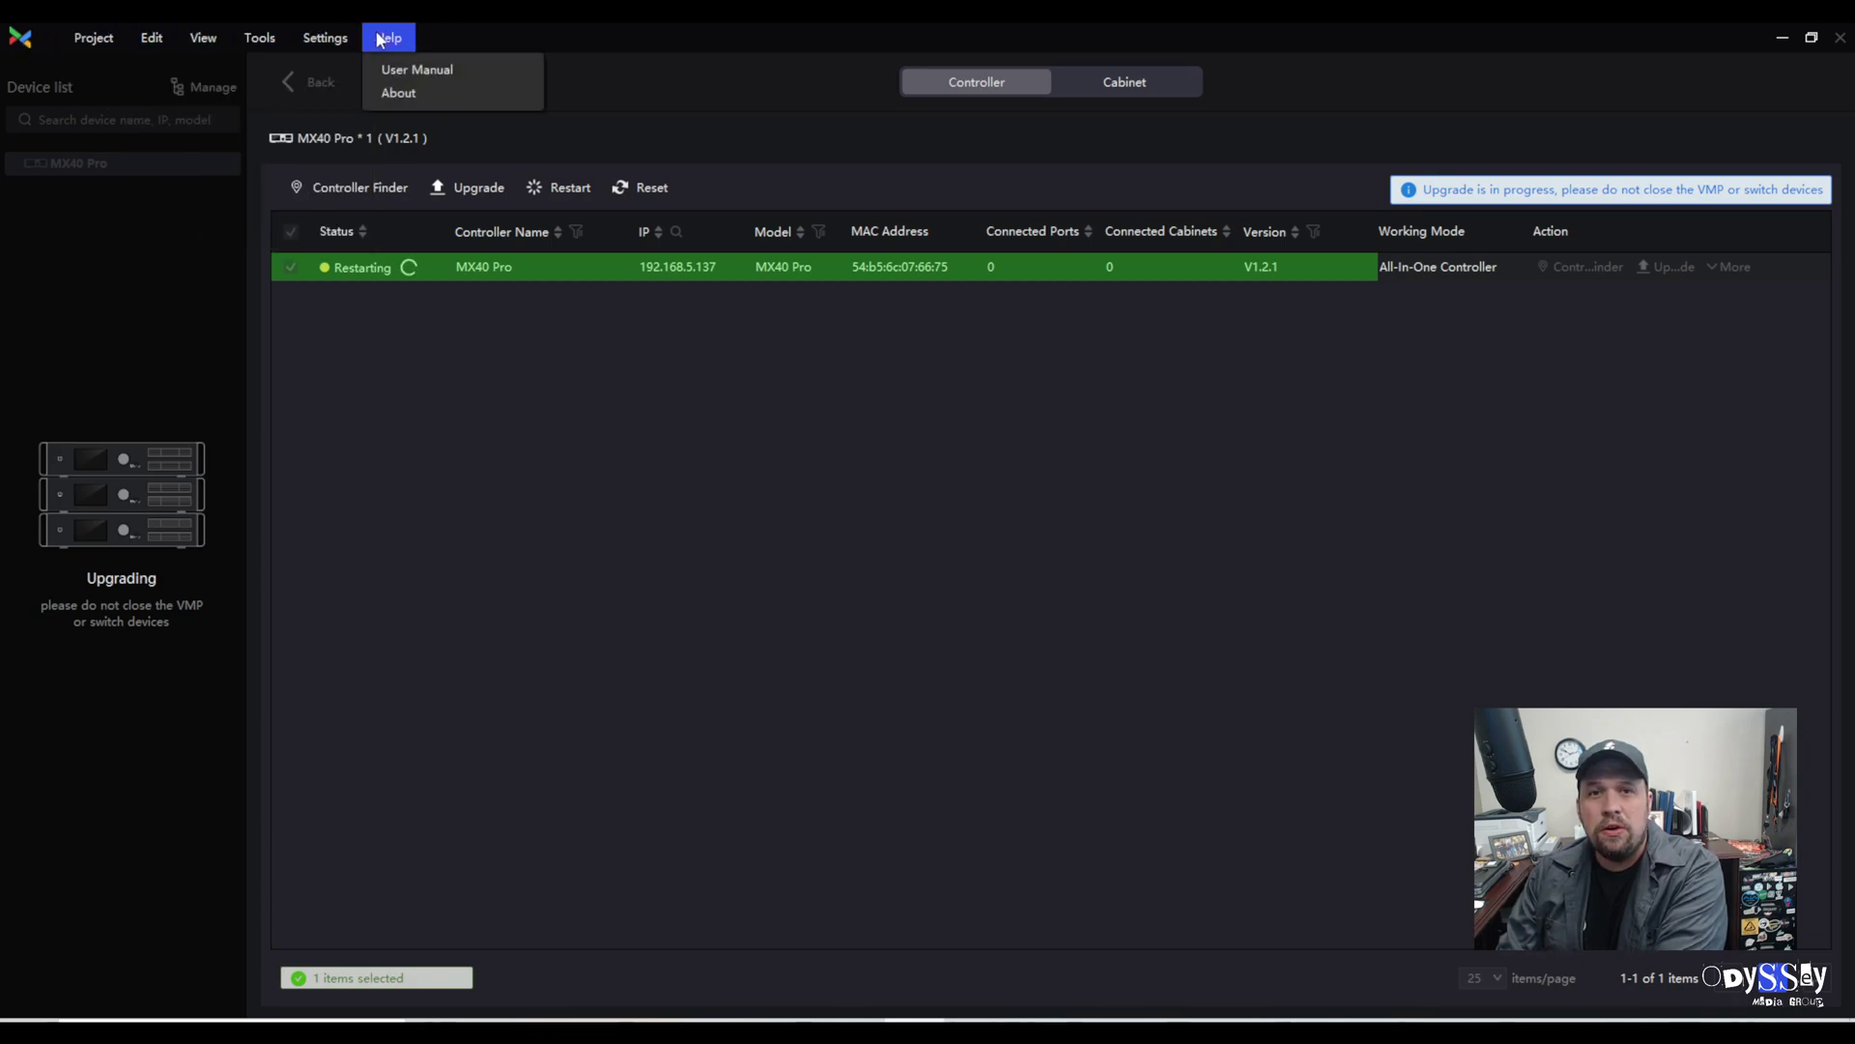
pyautogui.click(396, 97)
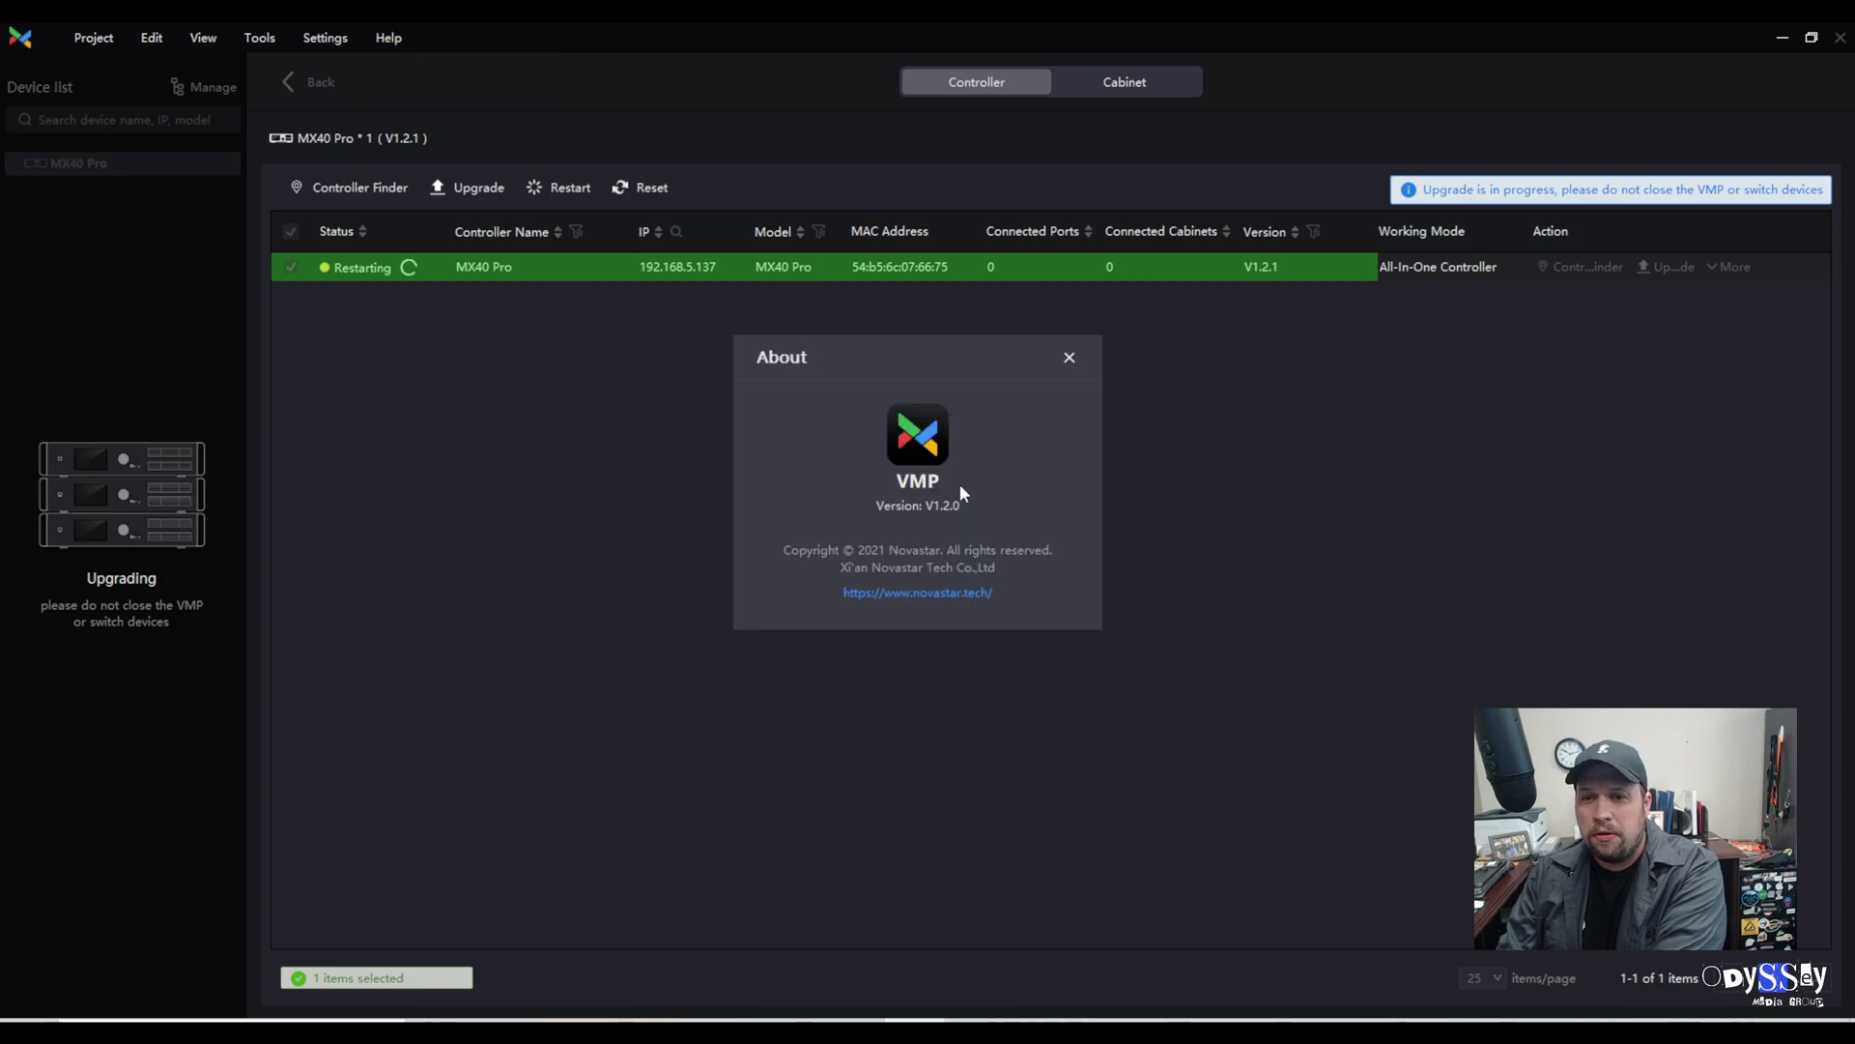
pyautogui.click(1070, 358)
# Step: Review the general language and temperature scale settings and close them without changes
pyautogui.click(327, 37)
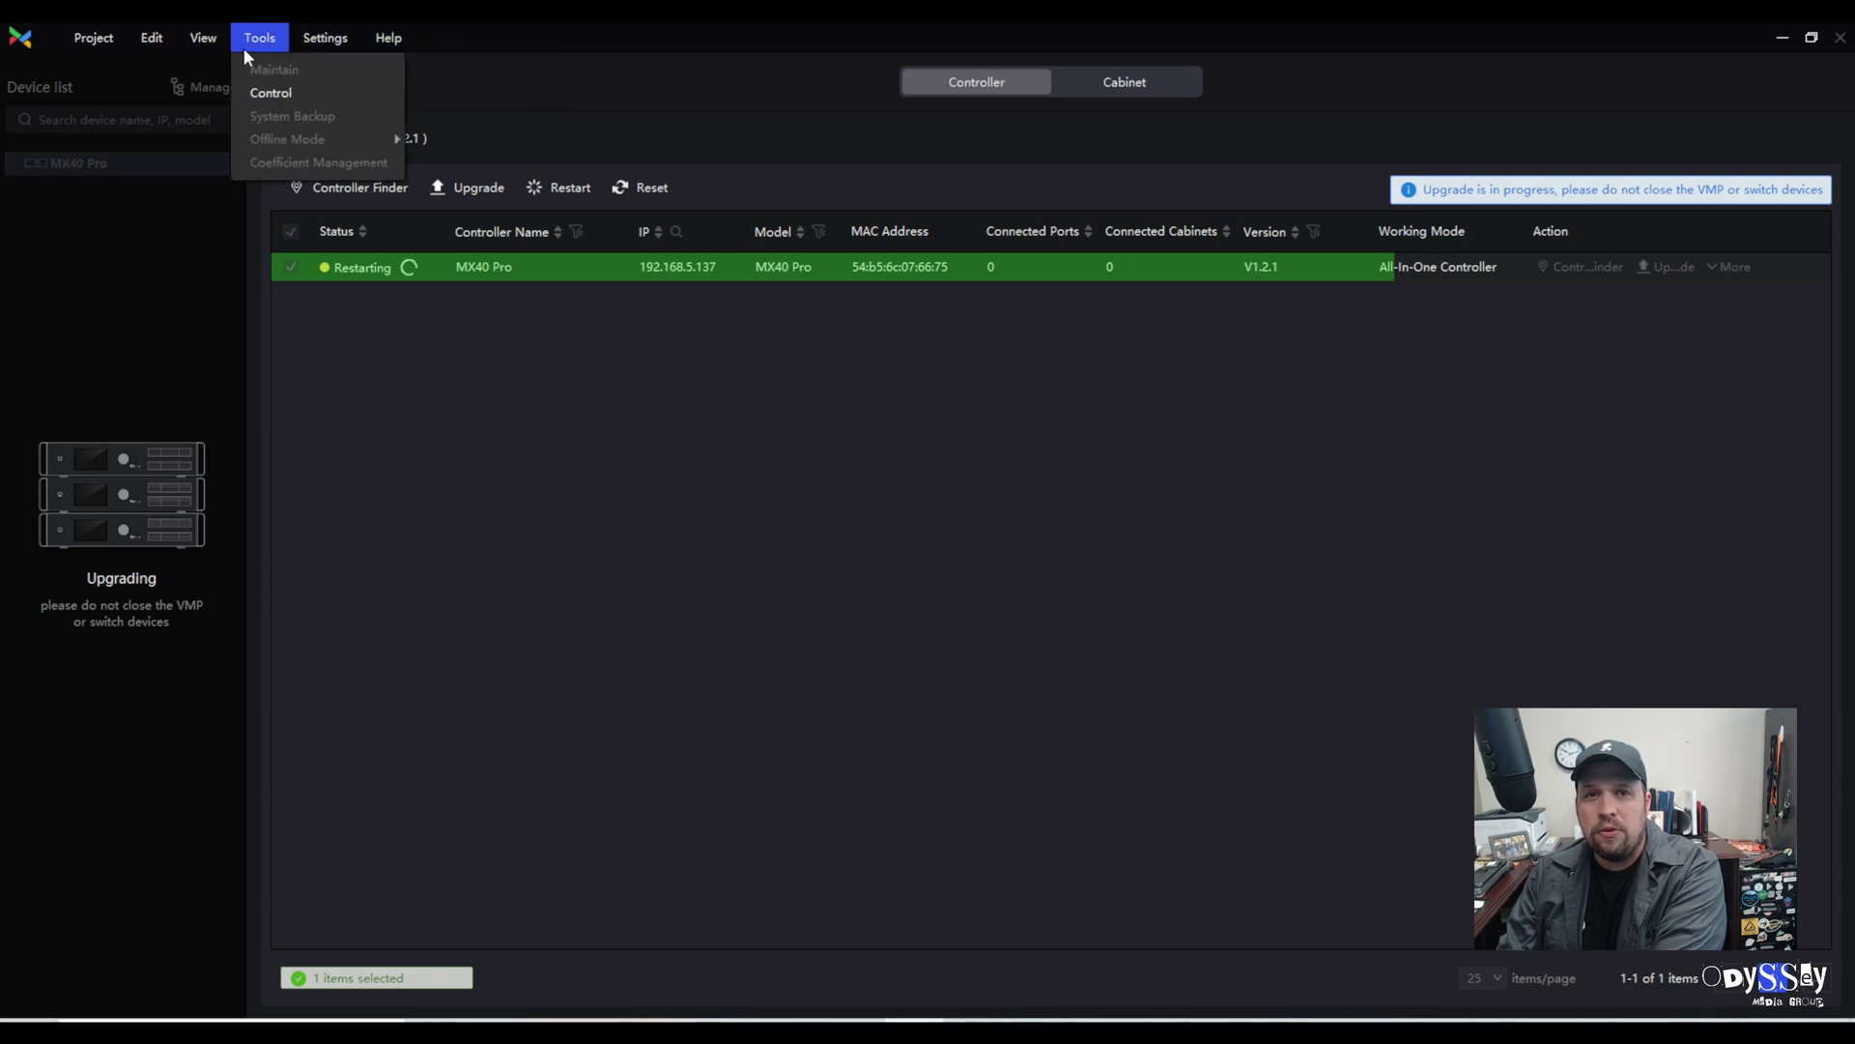
pyautogui.click(363, 69)
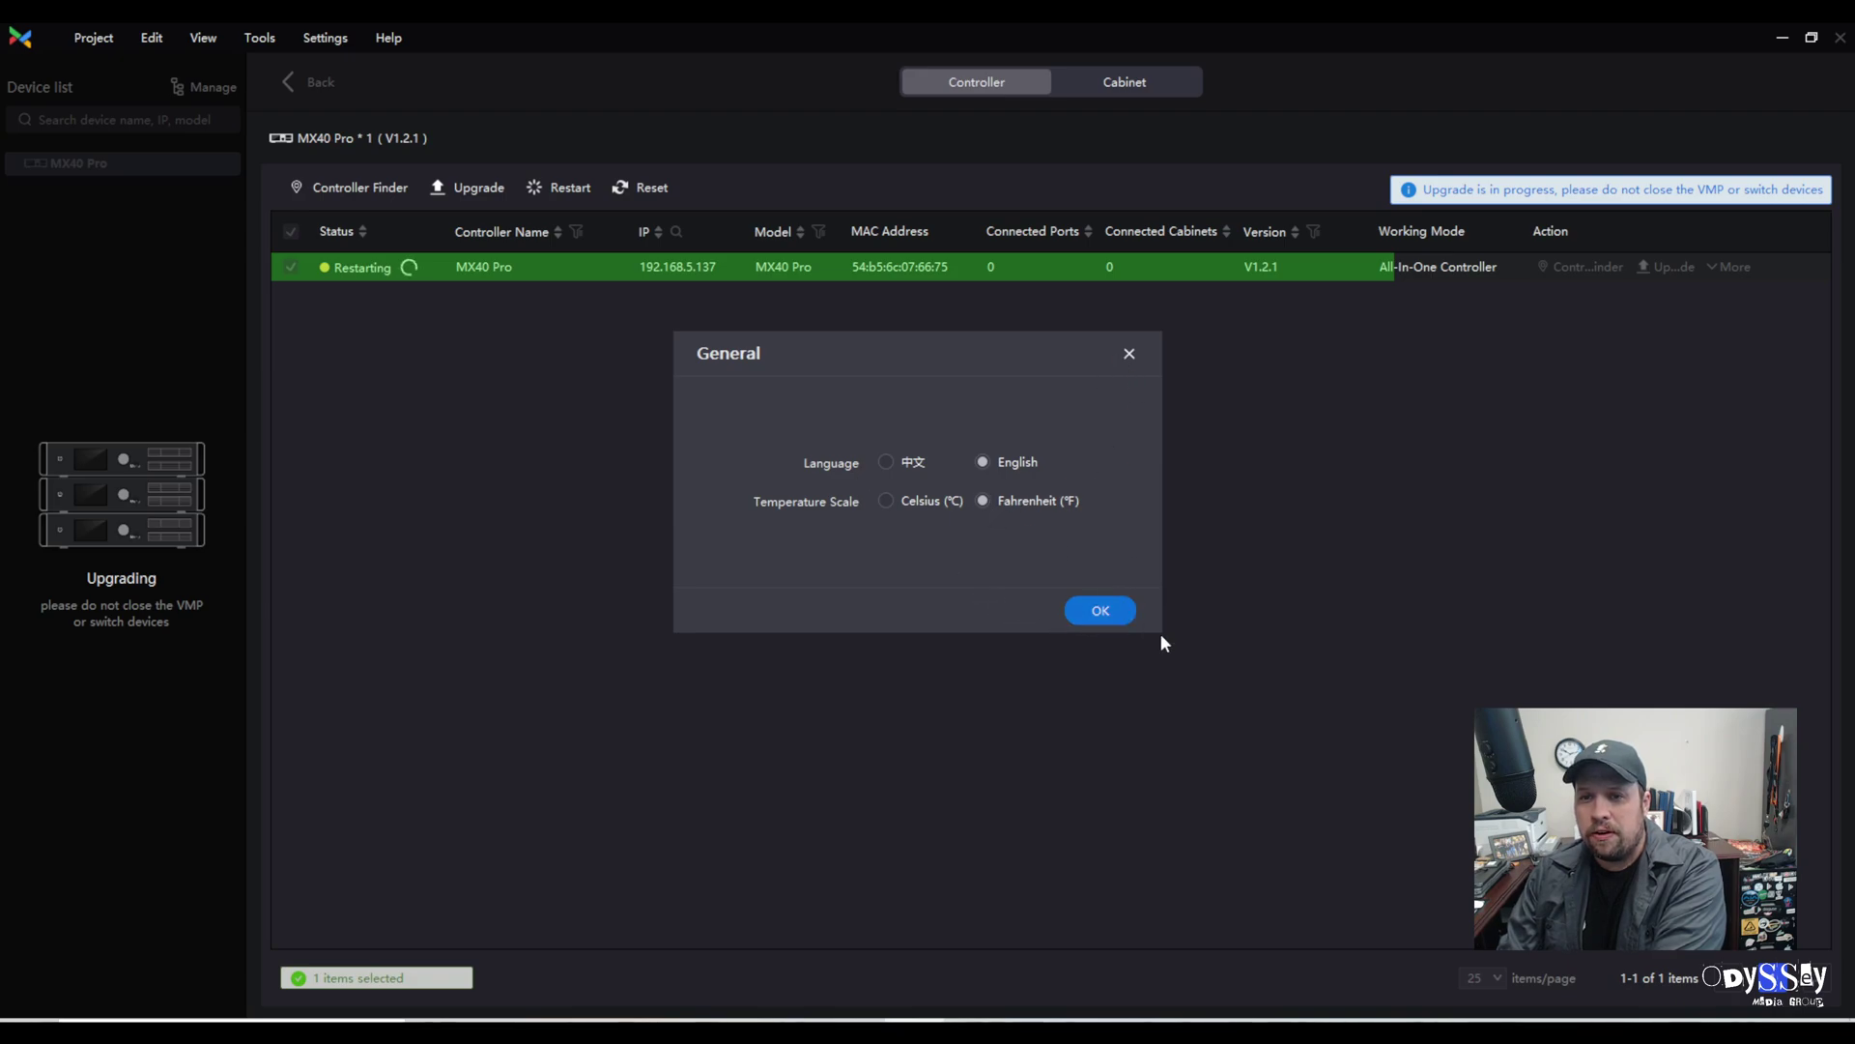
pyautogui.click(1129, 611)
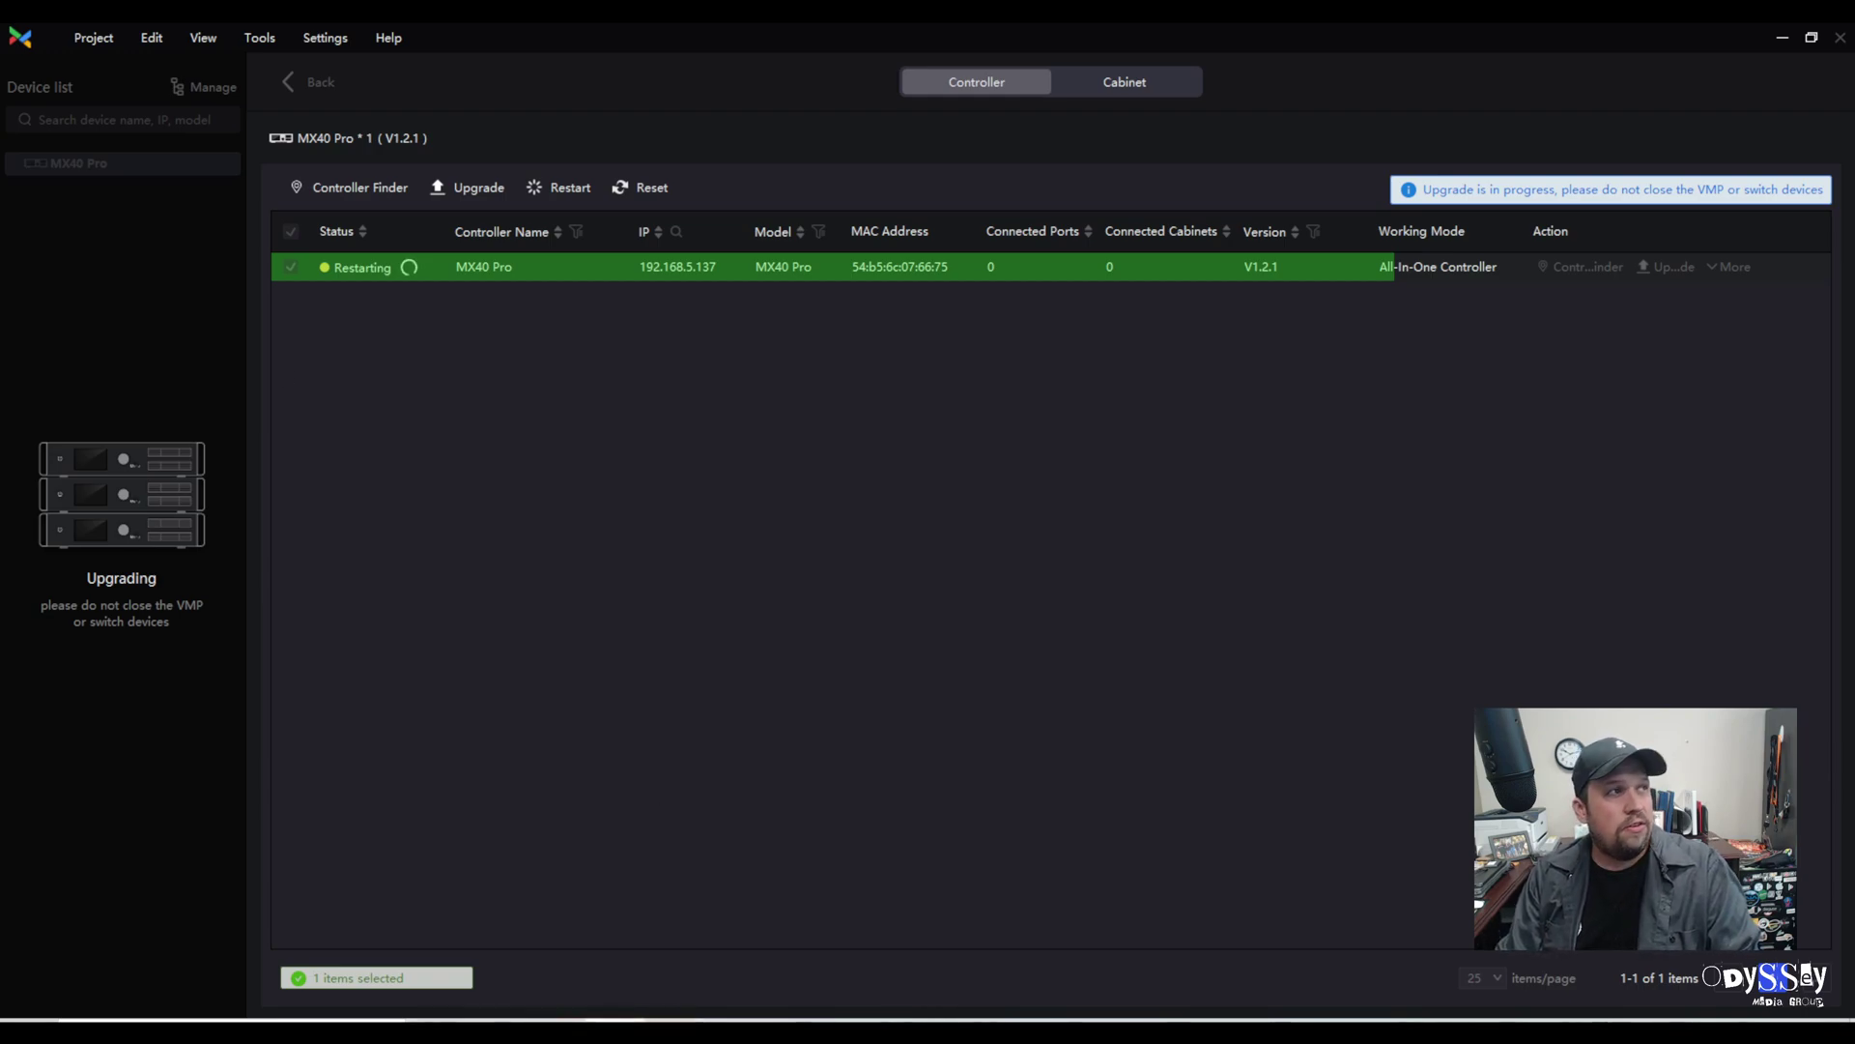
# Step: Switch to Chrome, enlarge its window and open the Downloads page of the NovaStar website
pyautogui.hotkey('alt', 'Tab')
pyautogui.moveTo(446, 364); pyautogui.dragTo(381, 119)
pyautogui.click(1770, 118)
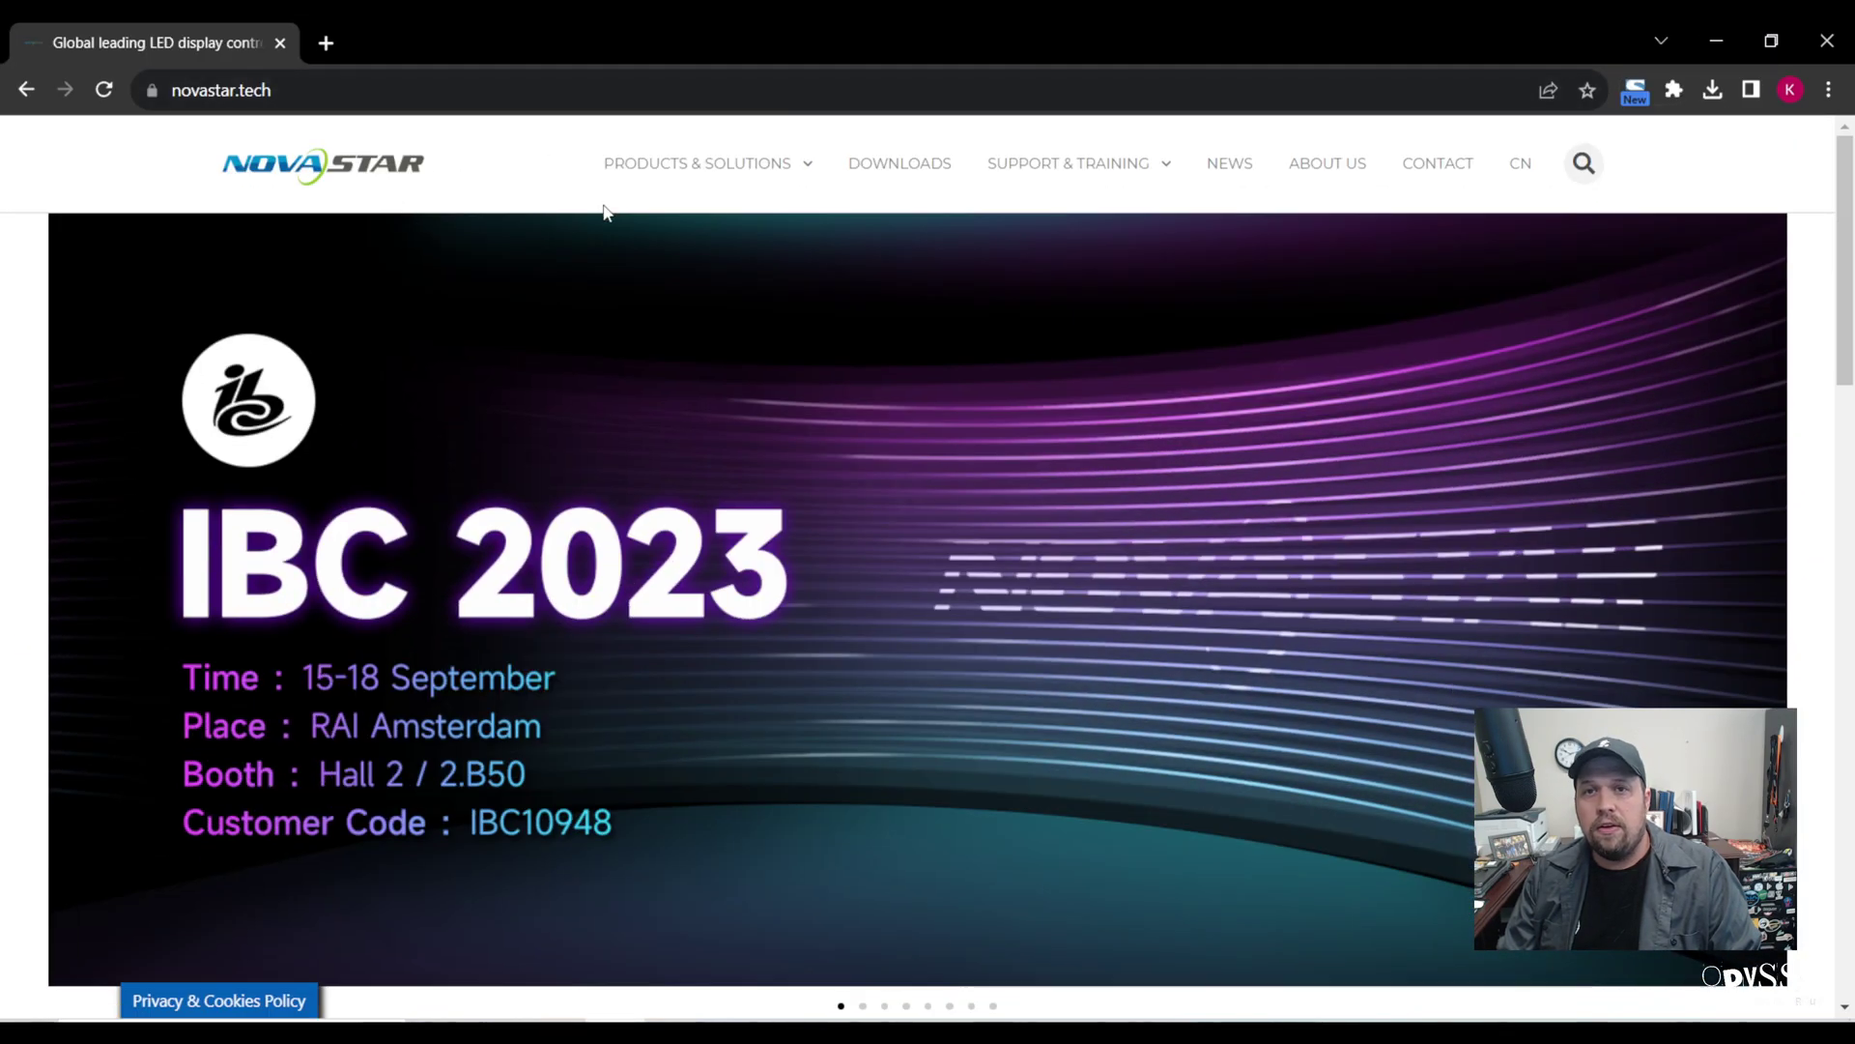
pyautogui.click(918, 179)
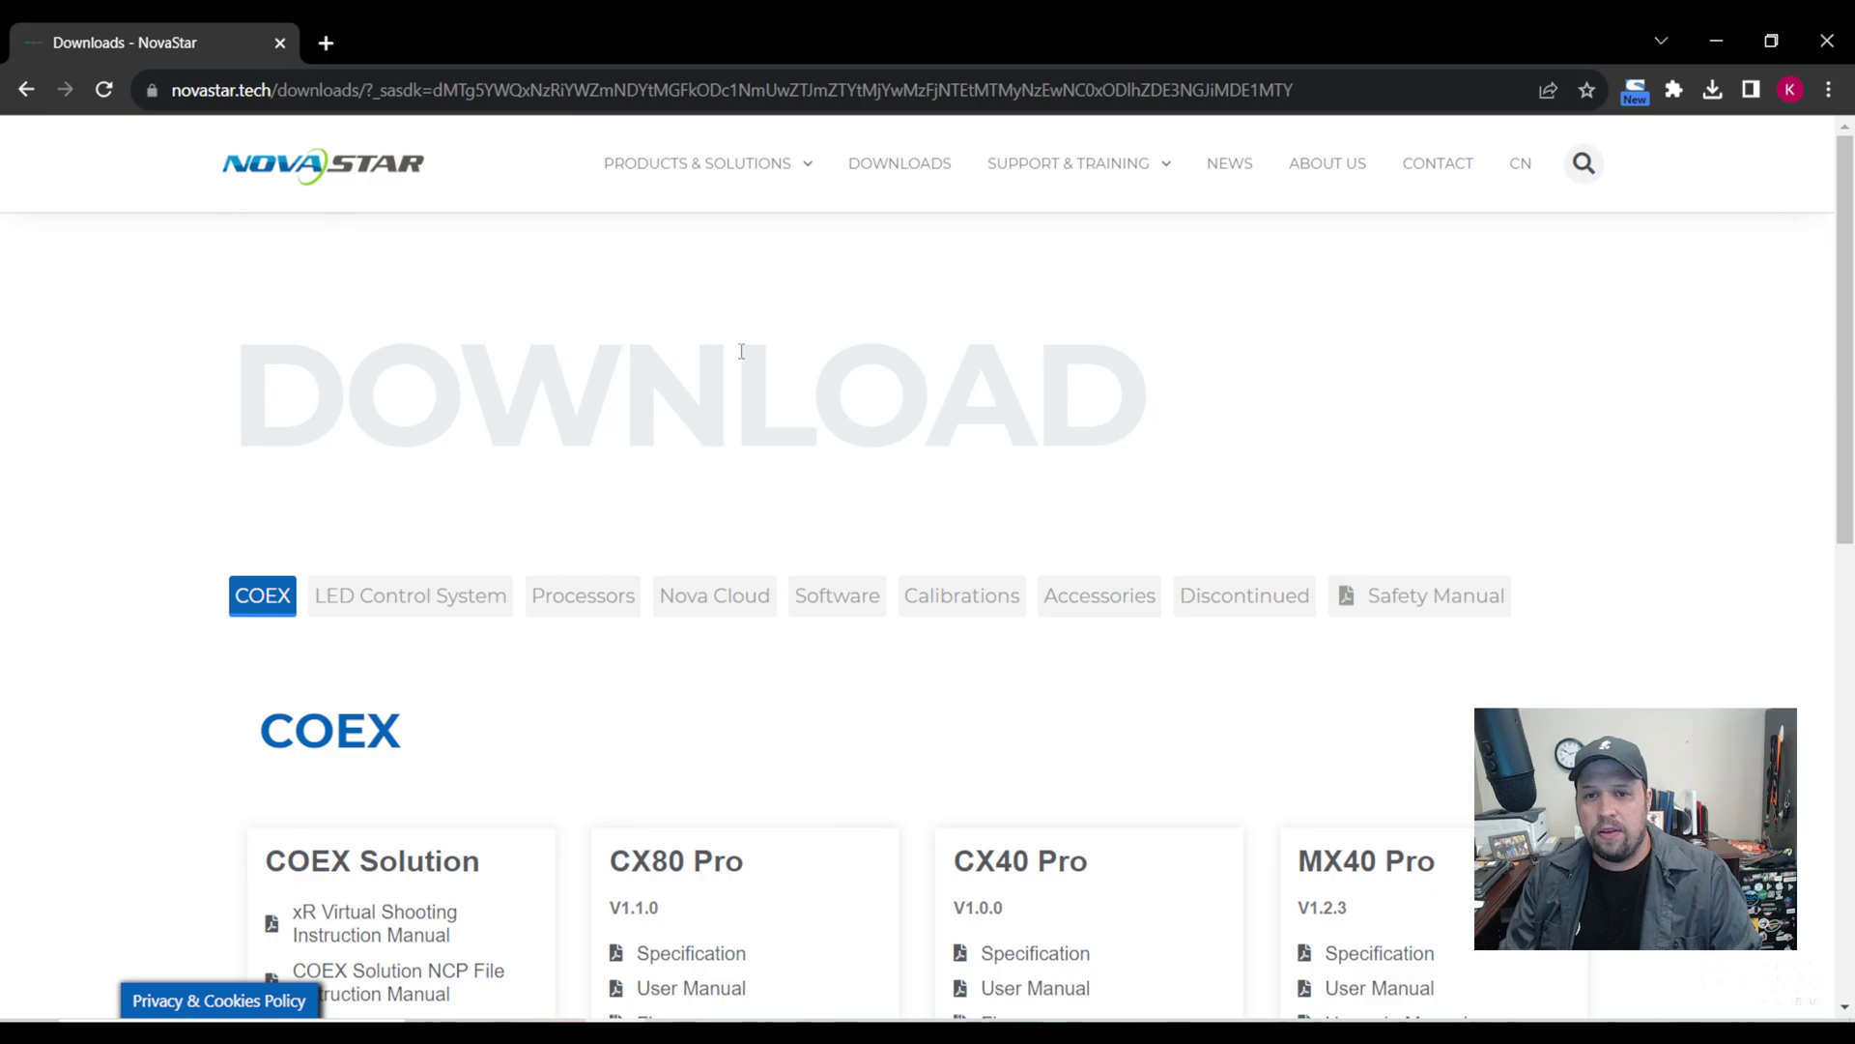
# Step: Find the COEX VMP entry among the Software downloads and highlight its current version number
pyautogui.scroll(-5, 618, 513)
pyautogui.scroll(-1, 1298, 434)
pyautogui.scroll(4, 1257, 440)
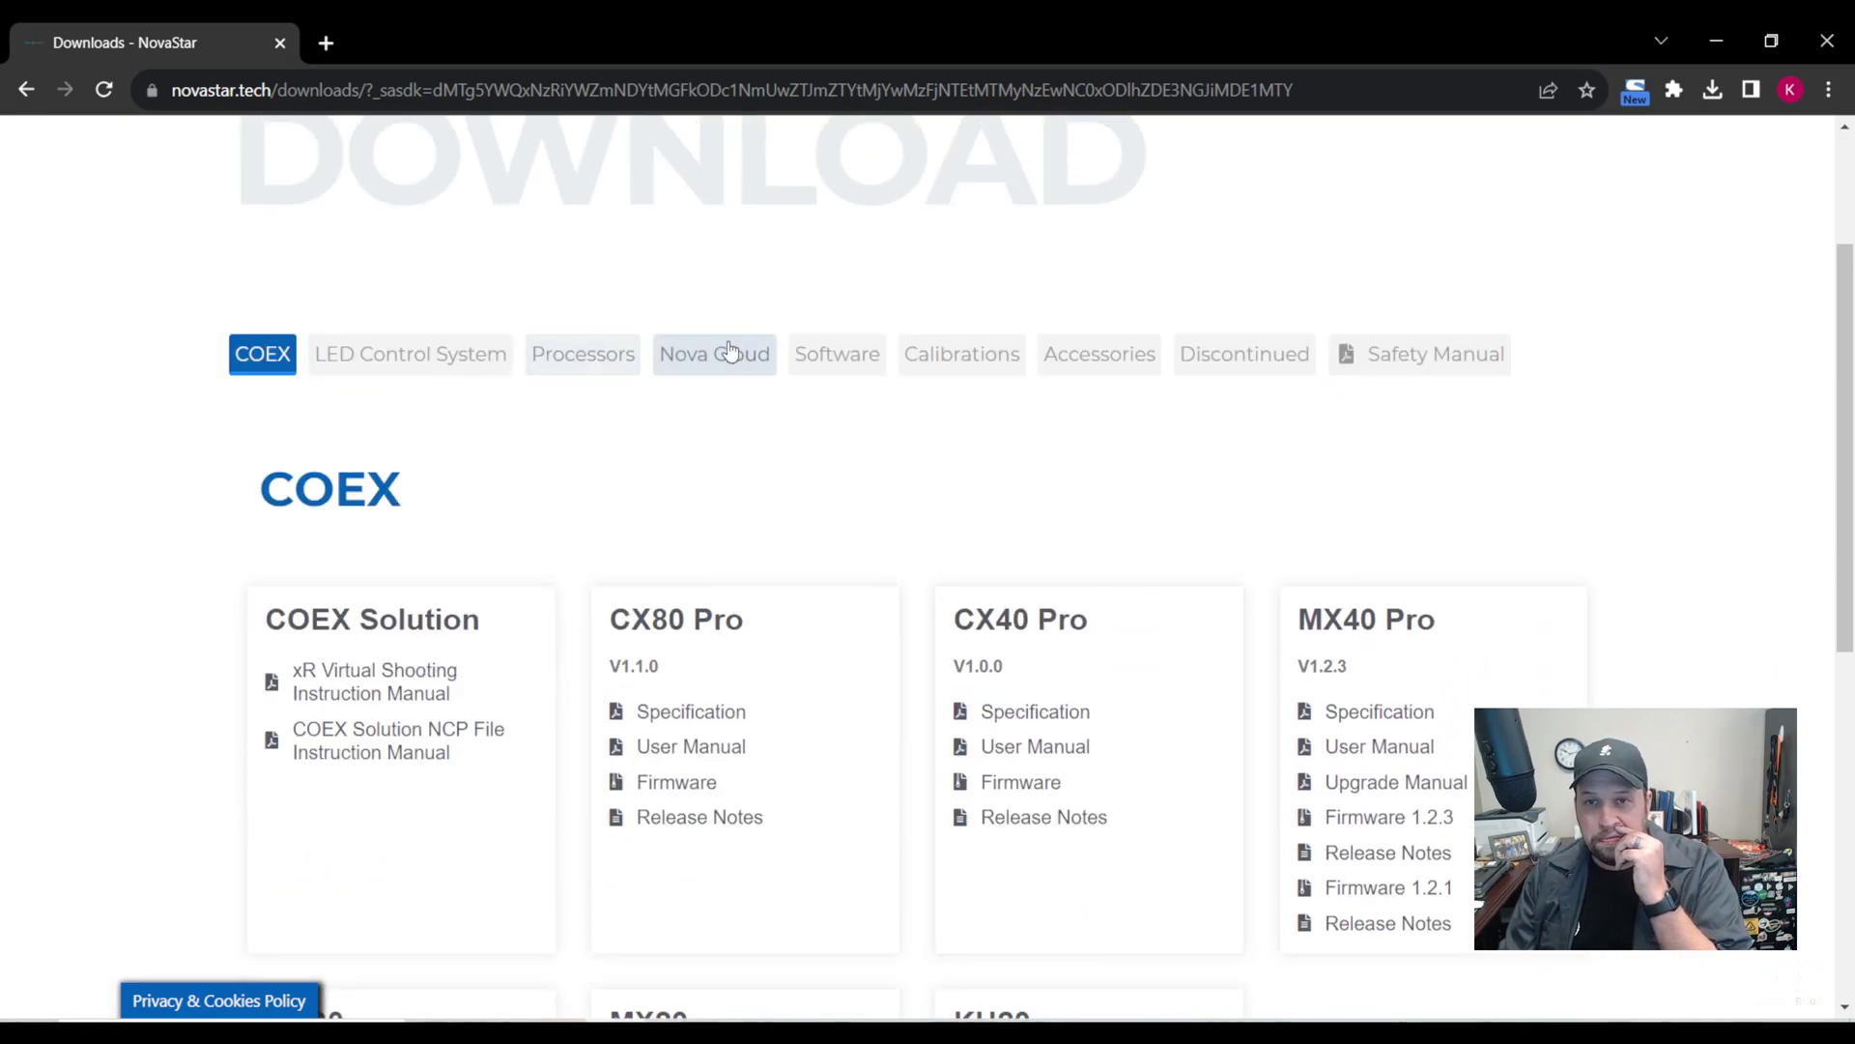
pyautogui.click(865, 366)
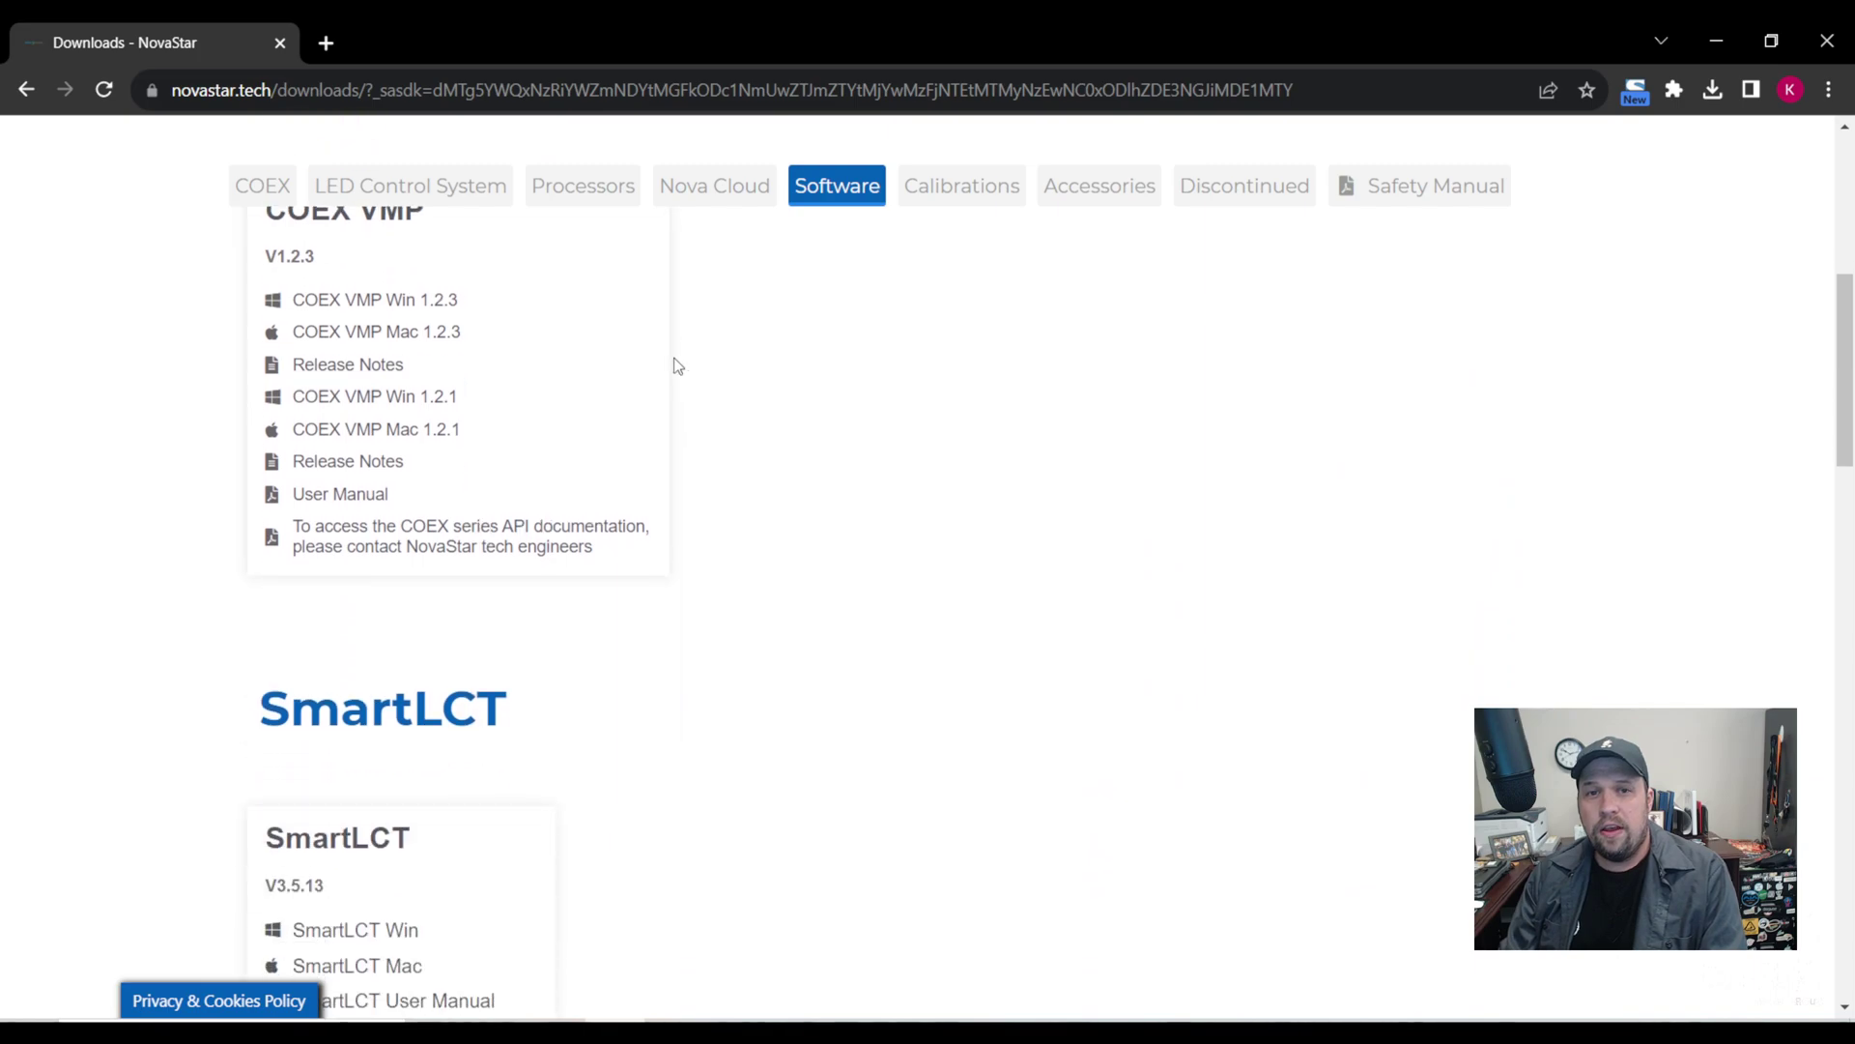
pyautogui.scroll(1, 319, 285)
pyautogui.moveTo(316, 383); pyautogui.dragTo(239, 387)
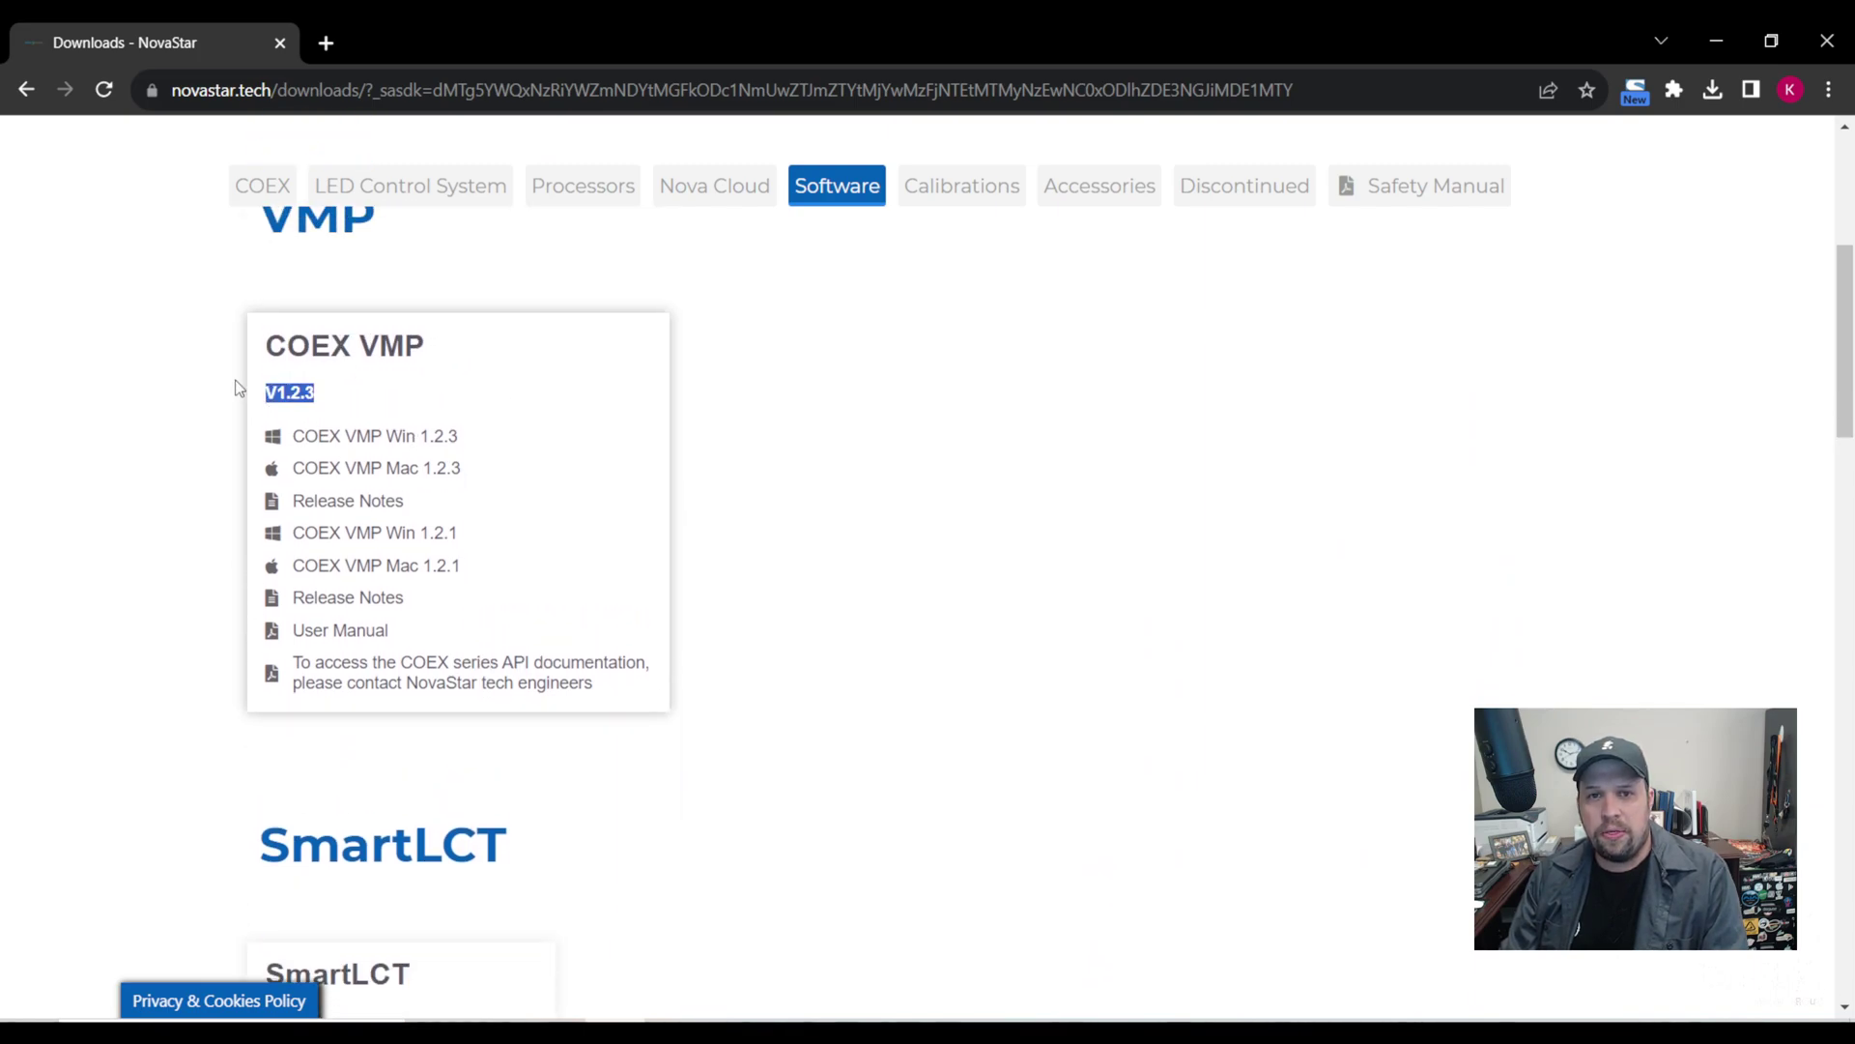
# Step: Download the Windows installer COEX VMP Win 1.2.3 from the COEX VMP entry
pyautogui.scroll(1, 238, 388)
pyautogui.moveTo(288, 541); pyautogui.dragTo(538, 513)
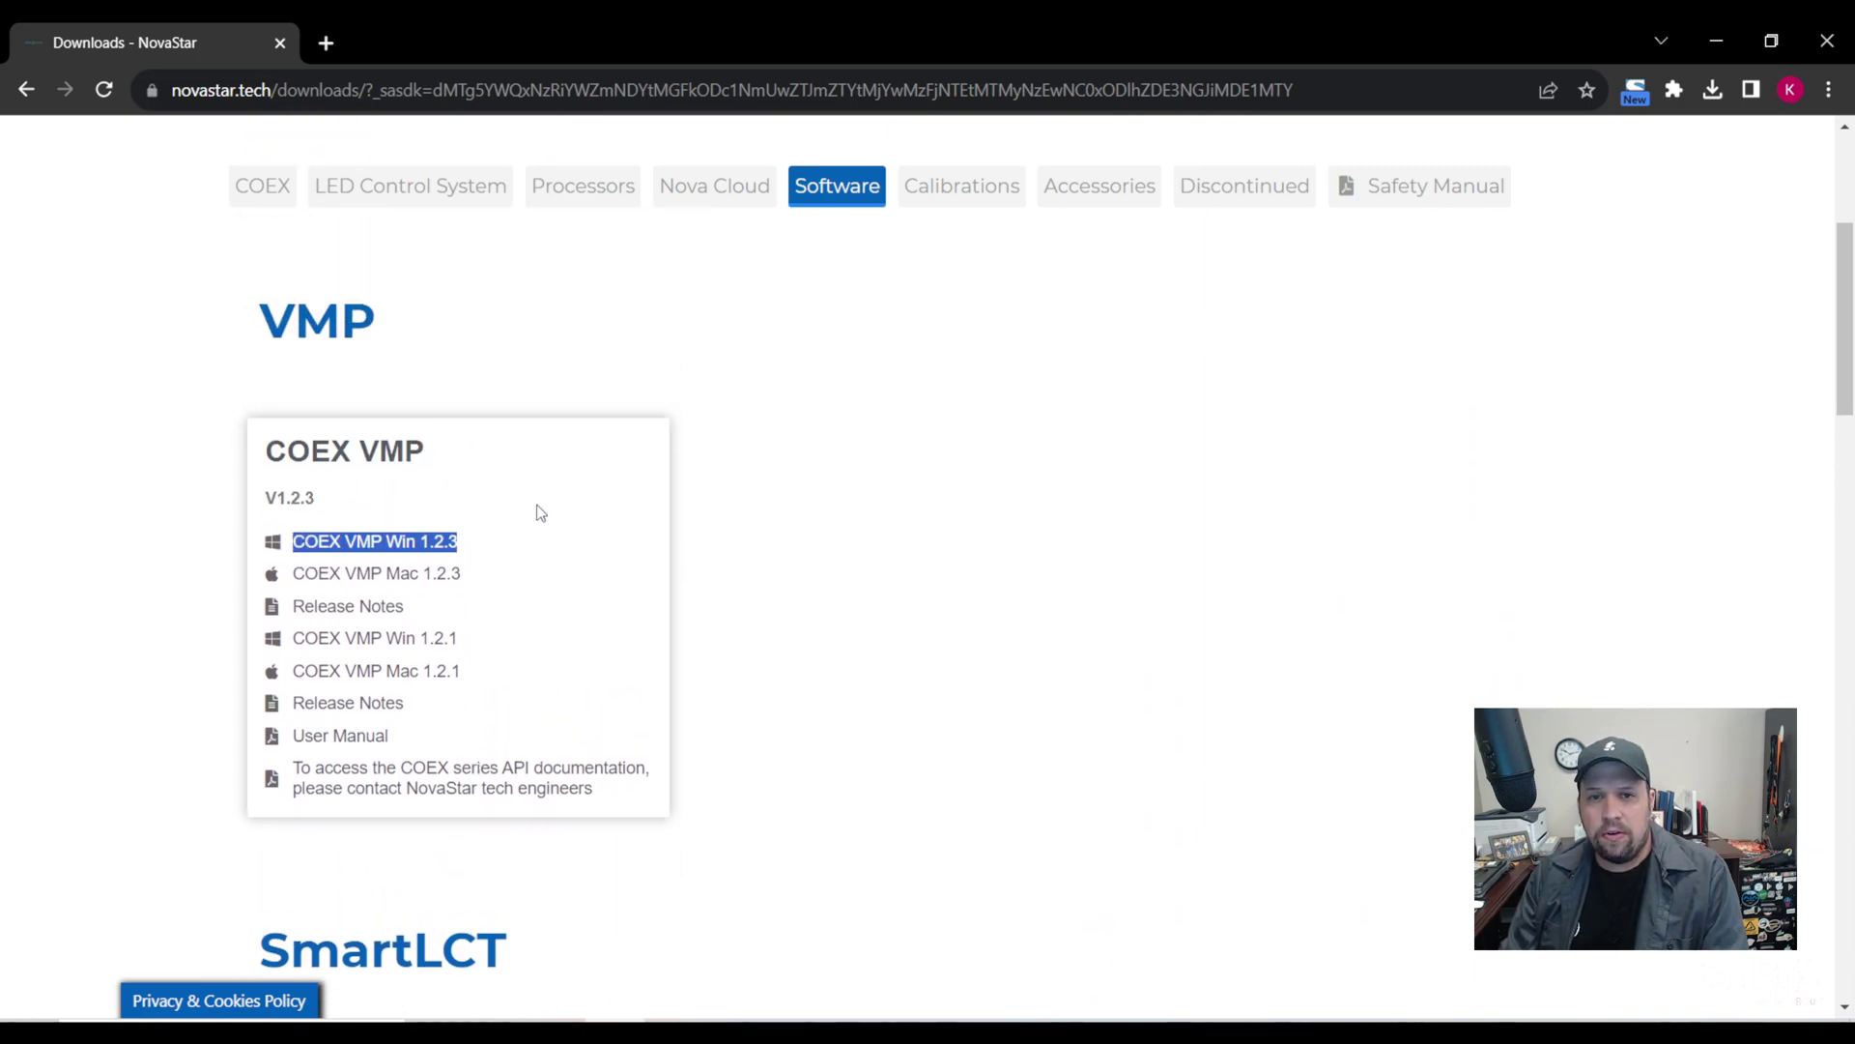
pyautogui.click(366, 547)
# Step: Open the VMP V1.2.3 release notes and read through the new features and improvements
pyautogui.click(348, 606)
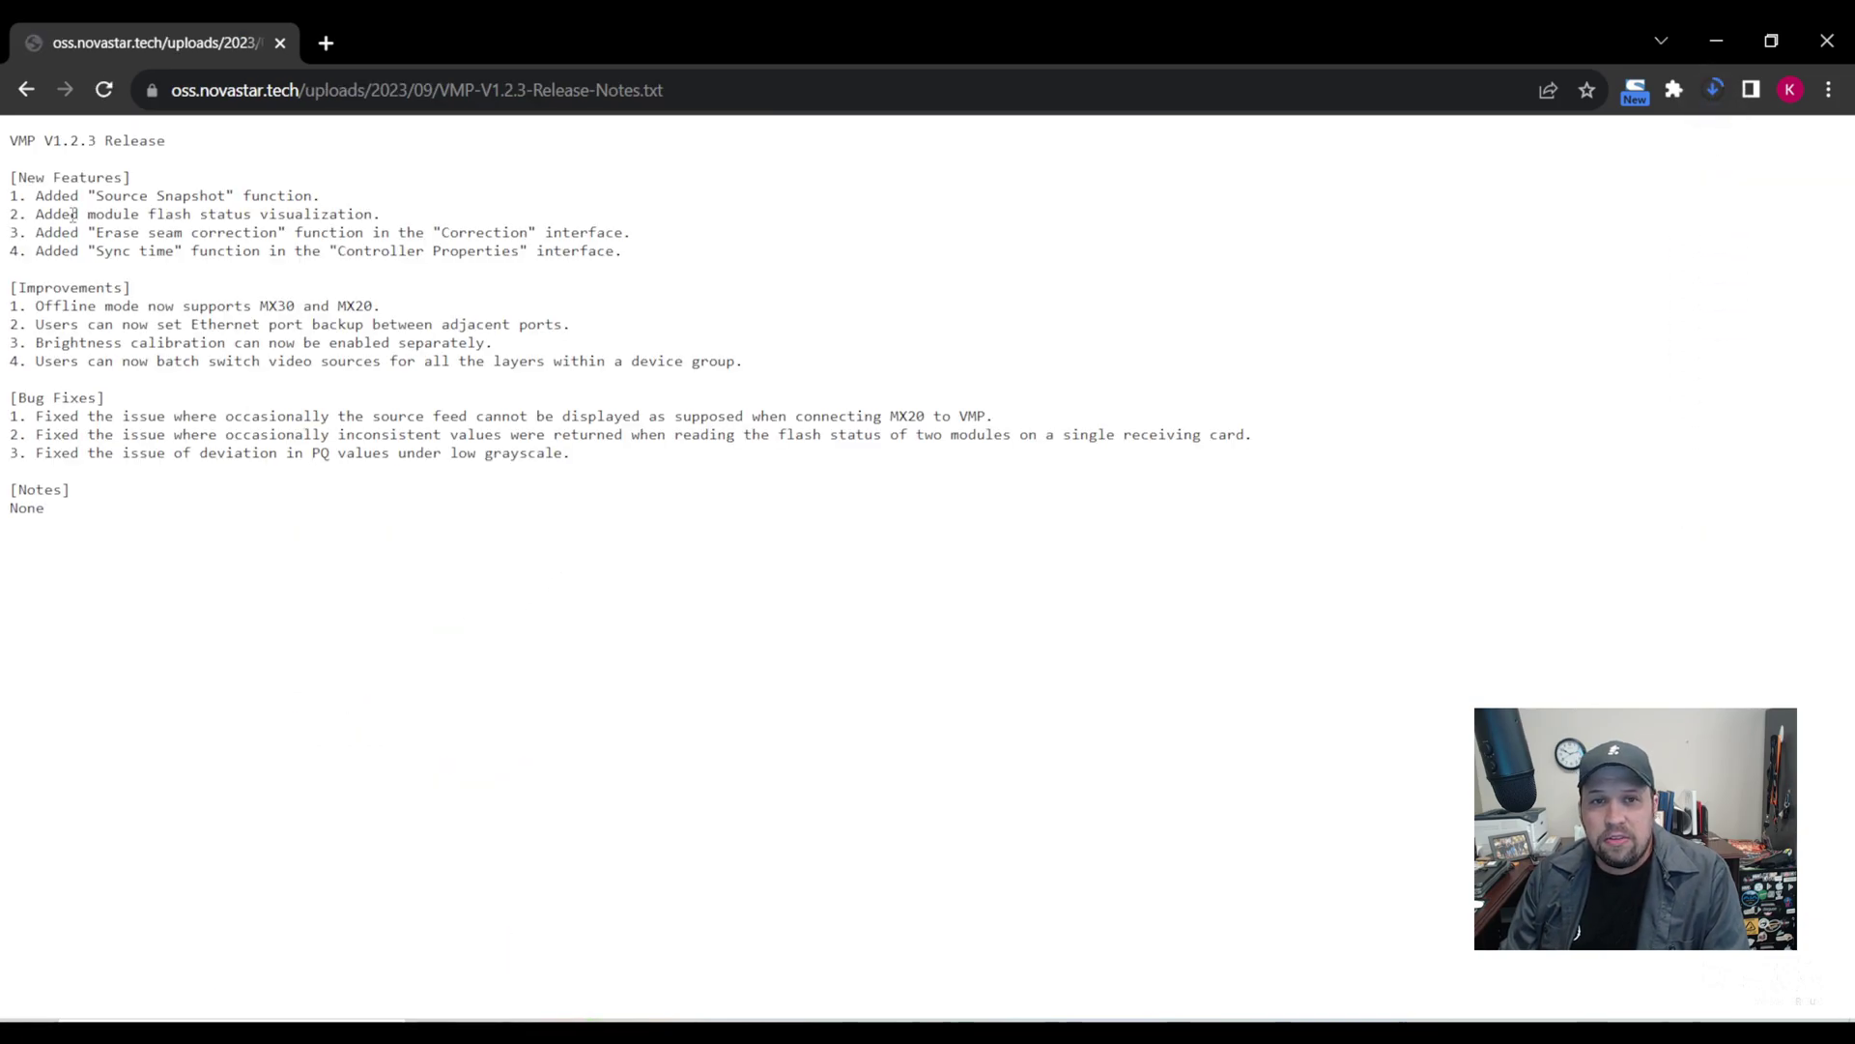
pyautogui.moveTo(61, 195); pyautogui.dragTo(355, 250)
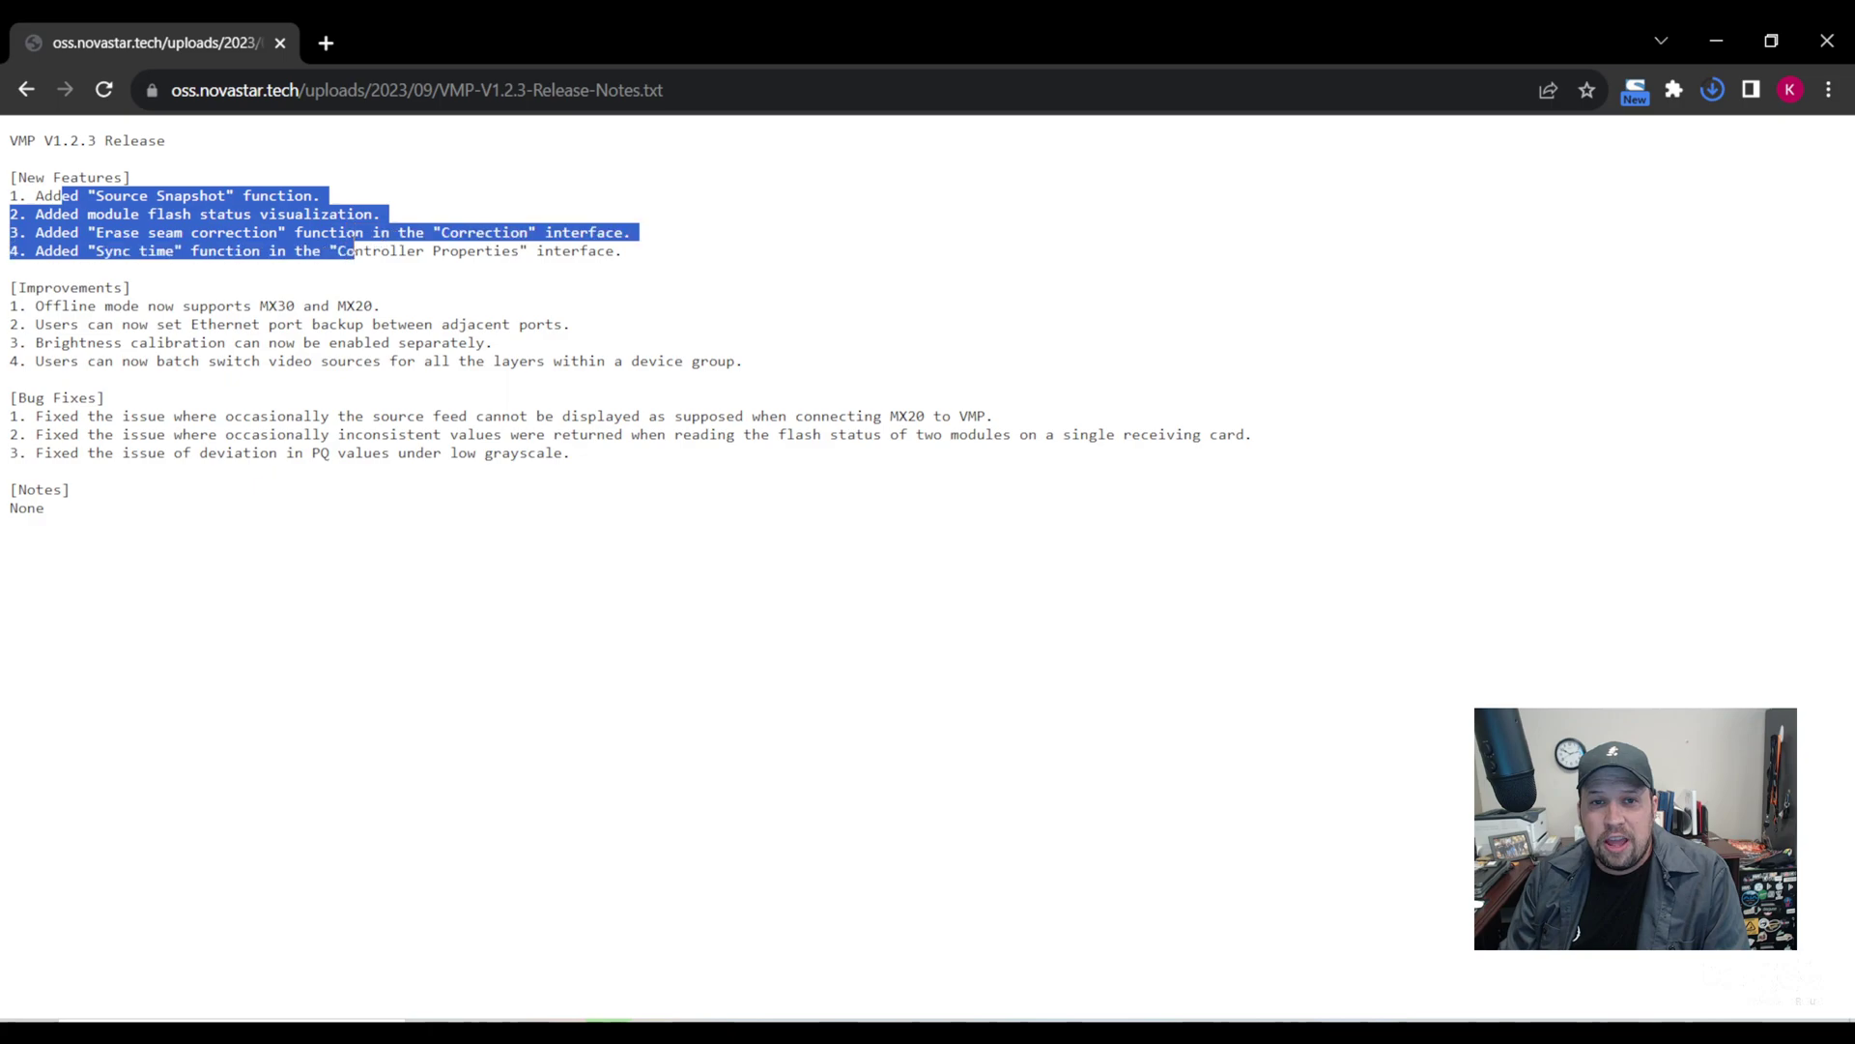
pyautogui.click(489, 184)
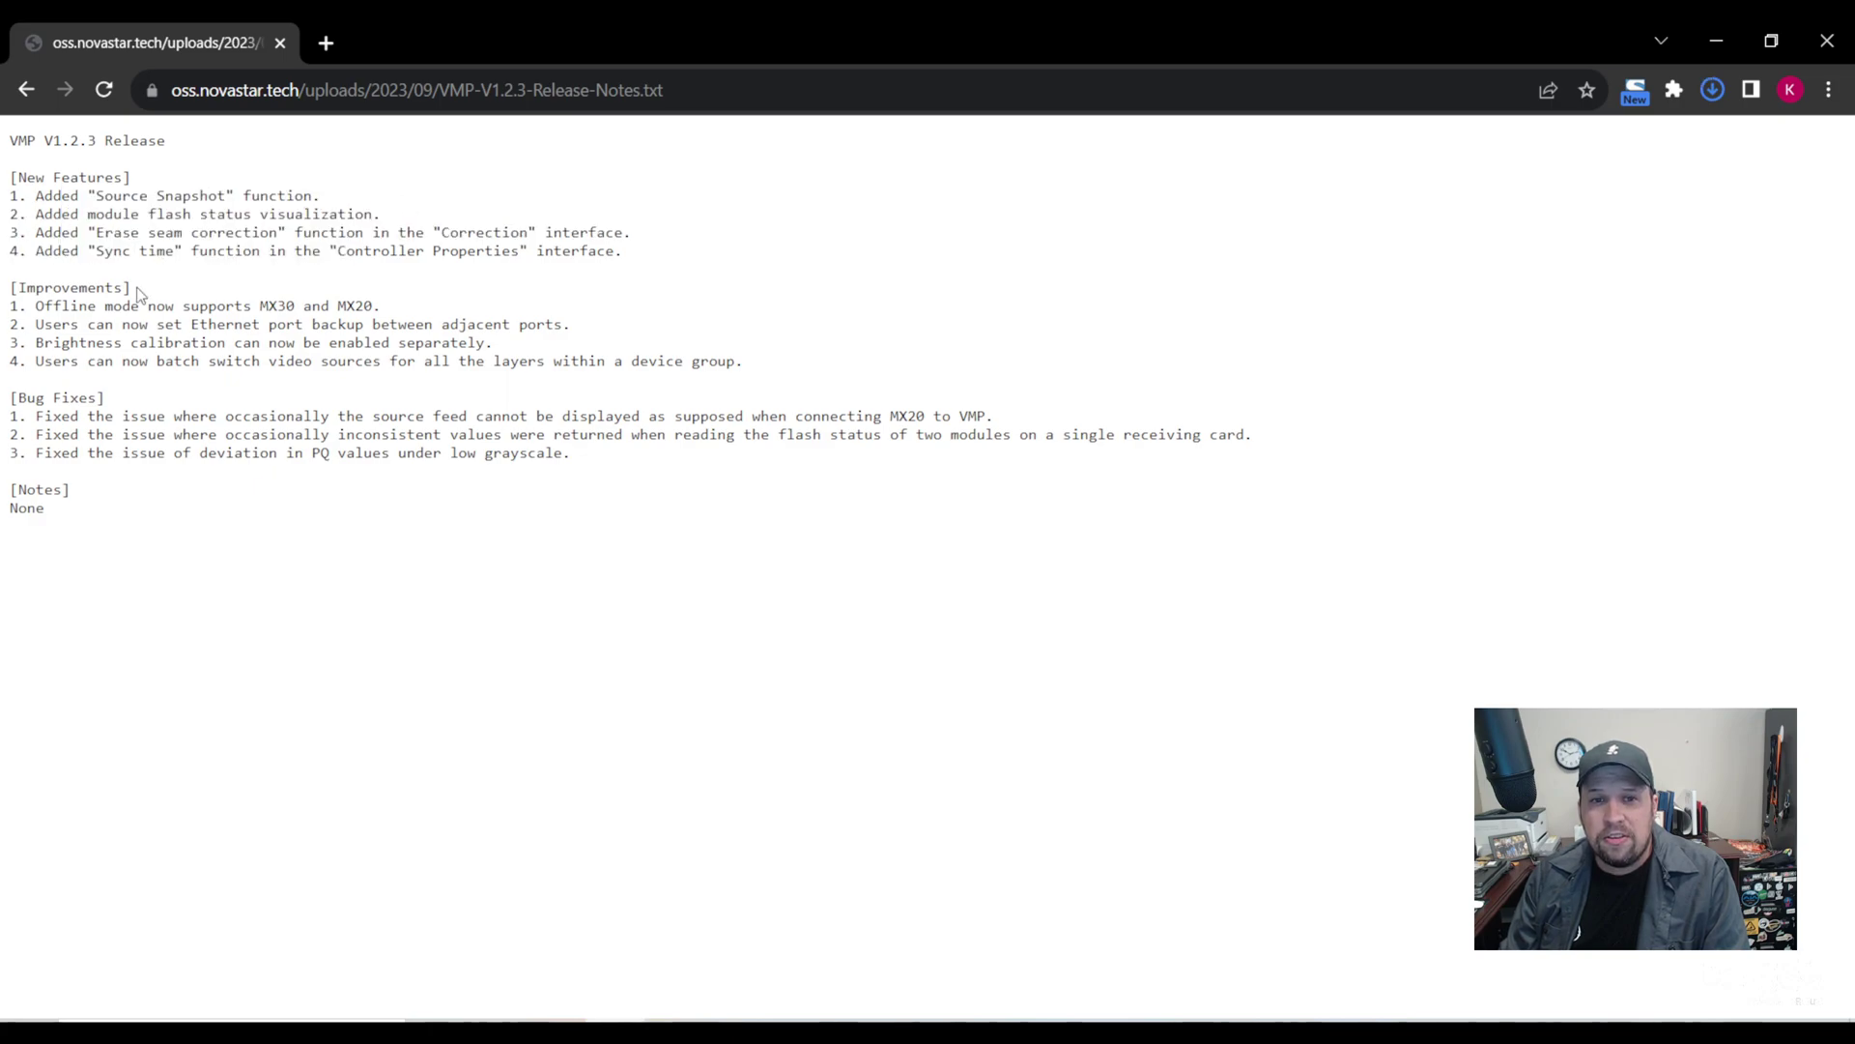
pyautogui.moveTo(105, 305); pyautogui.dragTo(426, 326)
pyautogui.click(526, 269)
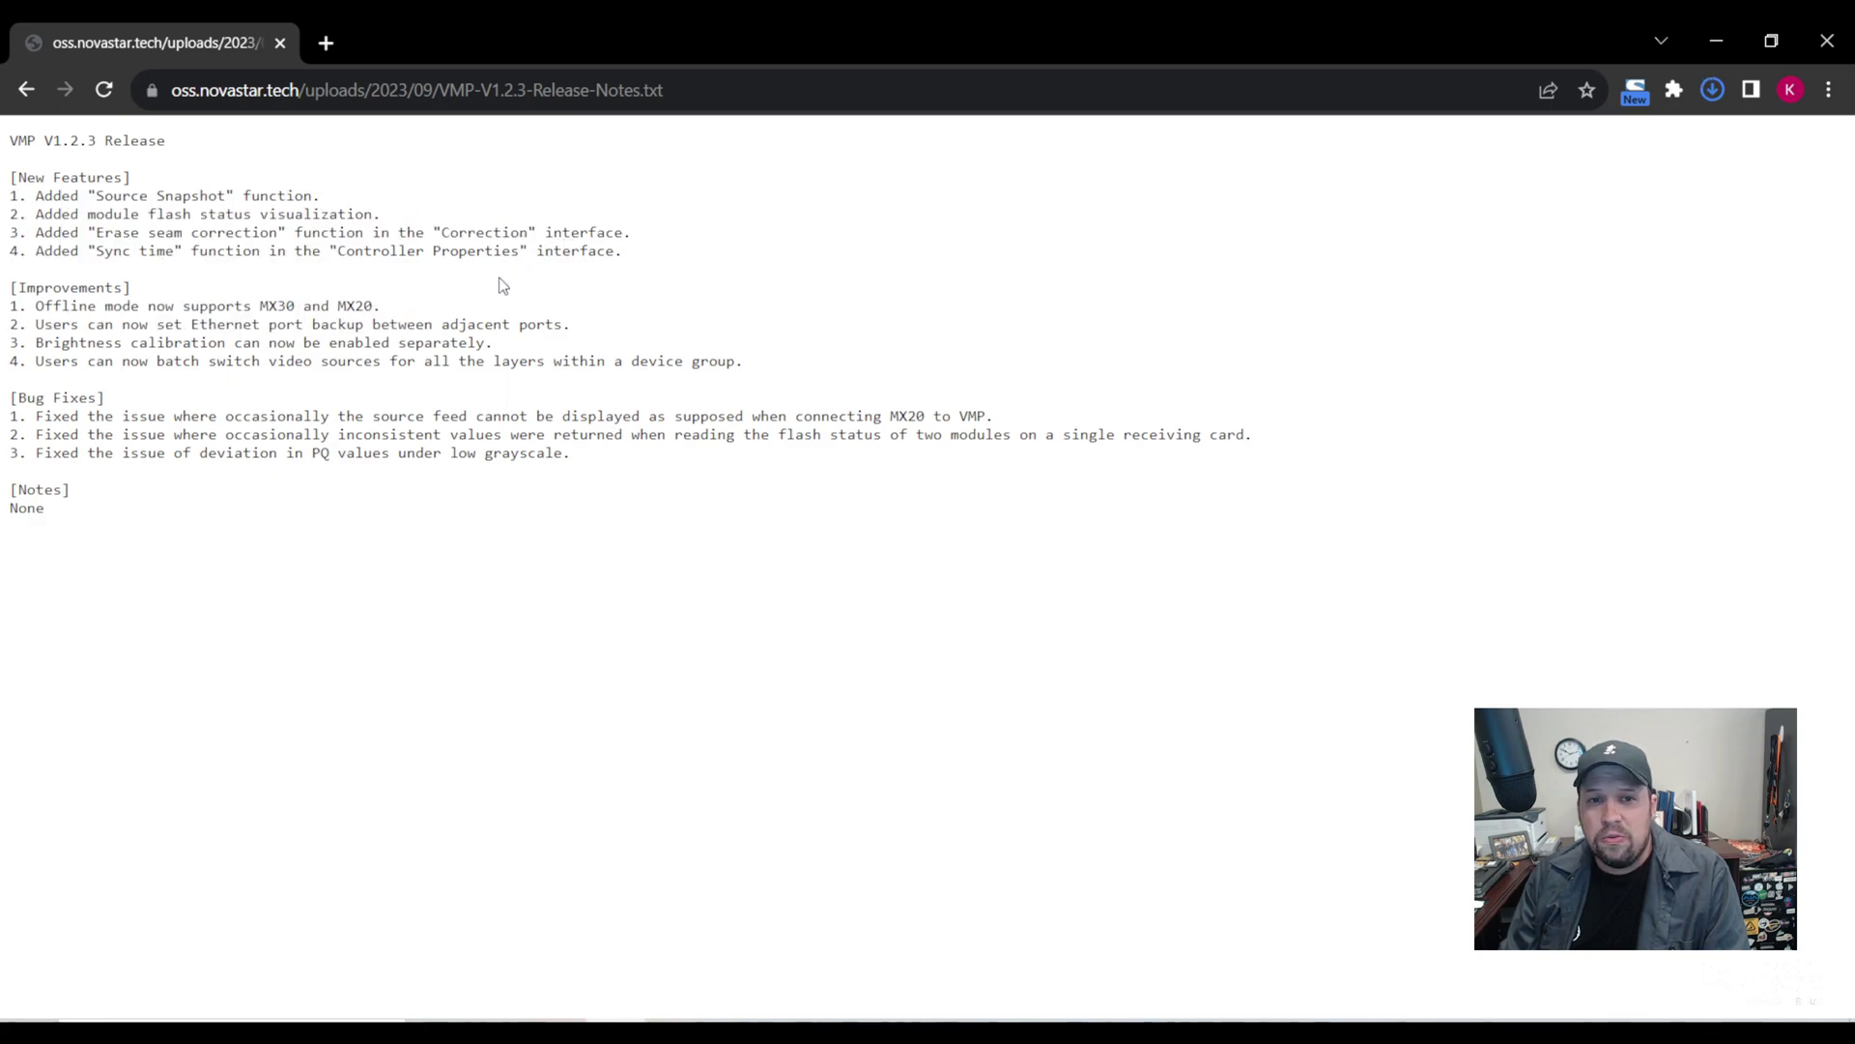
# Step: Open the downloaded Coex VMP V1.2.3_Windows.zip and launch the installer inside it
pyautogui.click(1724, 89)
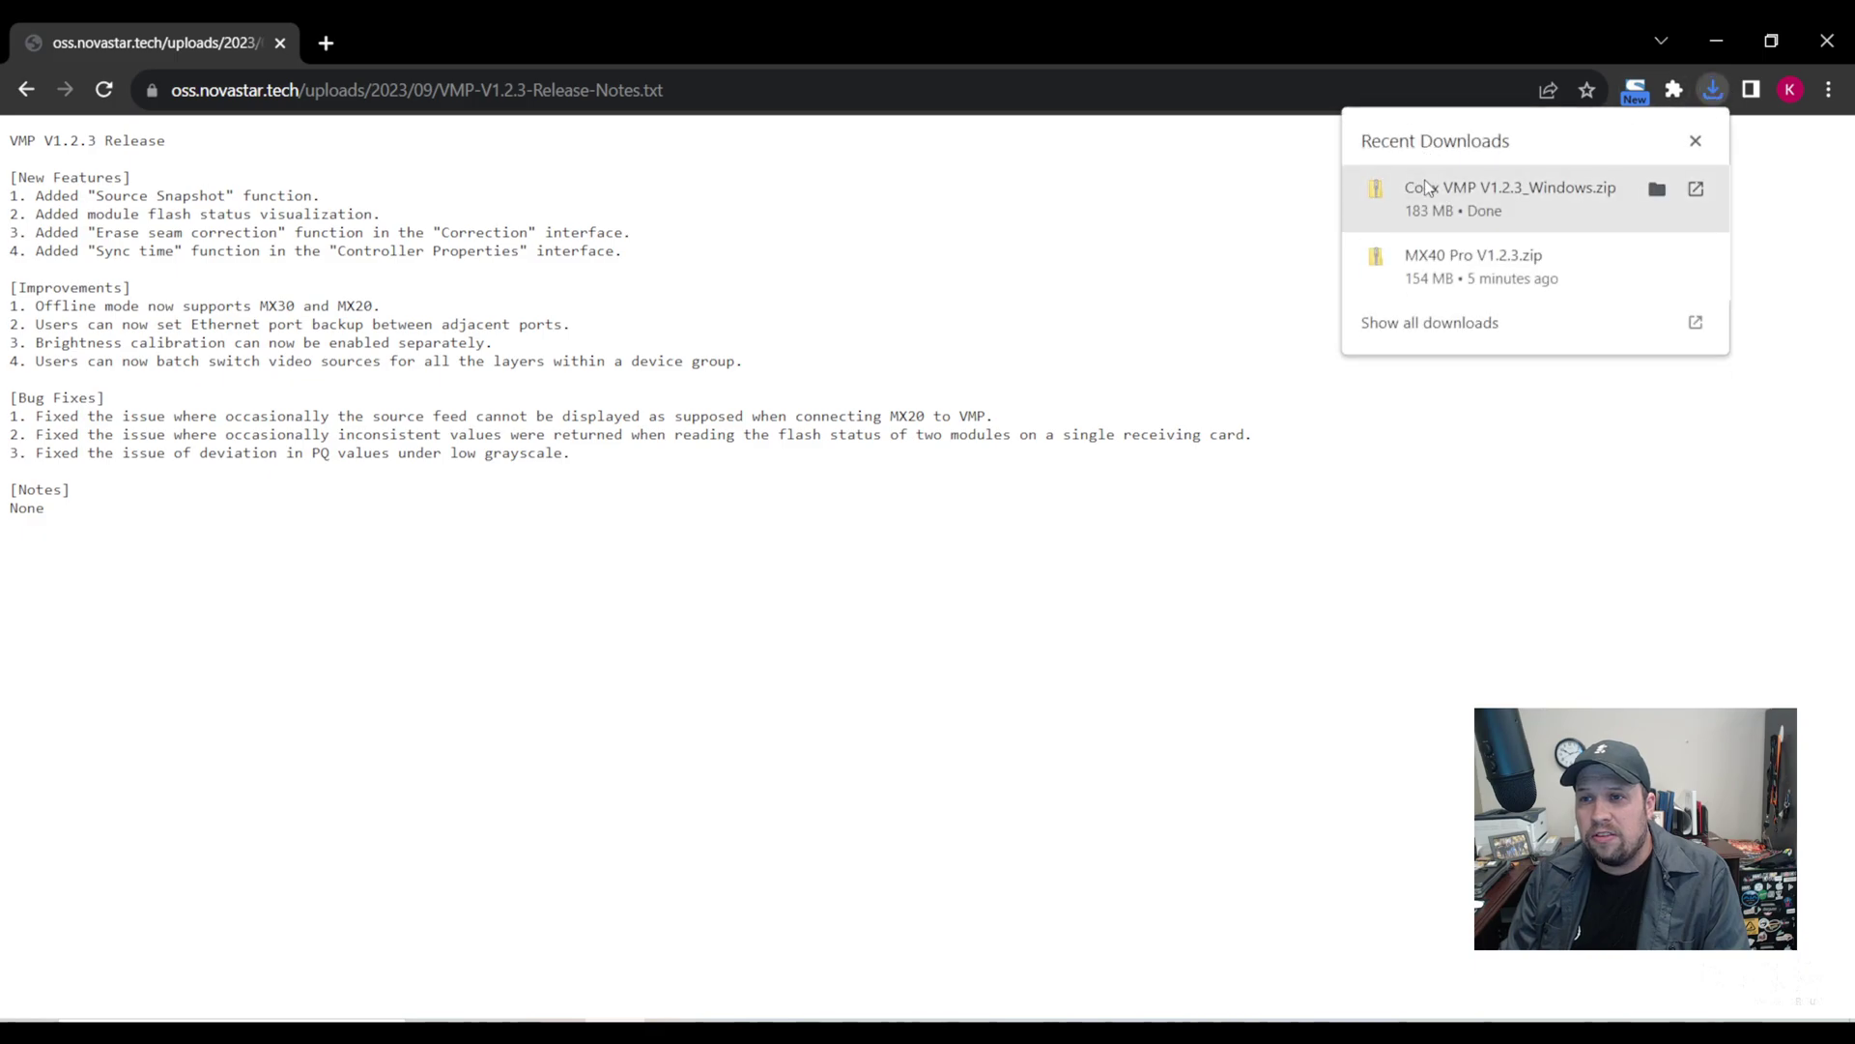
pyautogui.click(1453, 193)
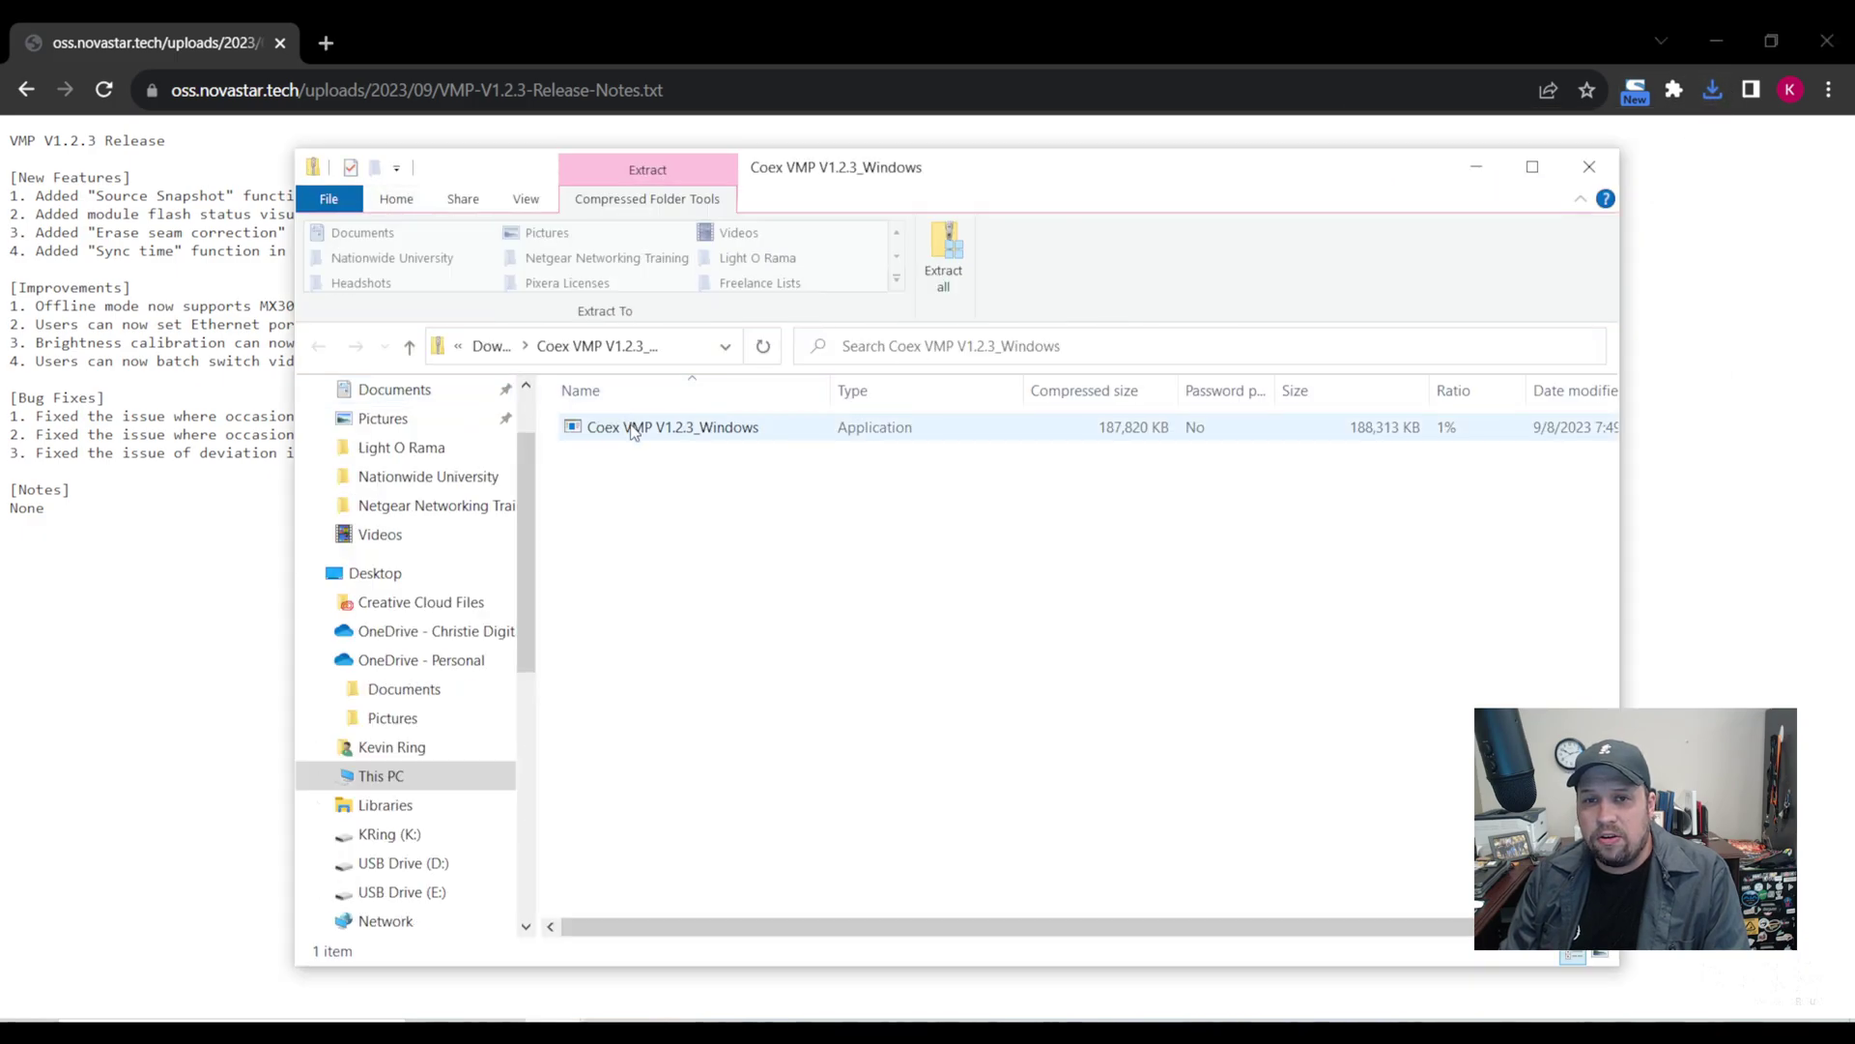
pyautogui.click(630, 426)
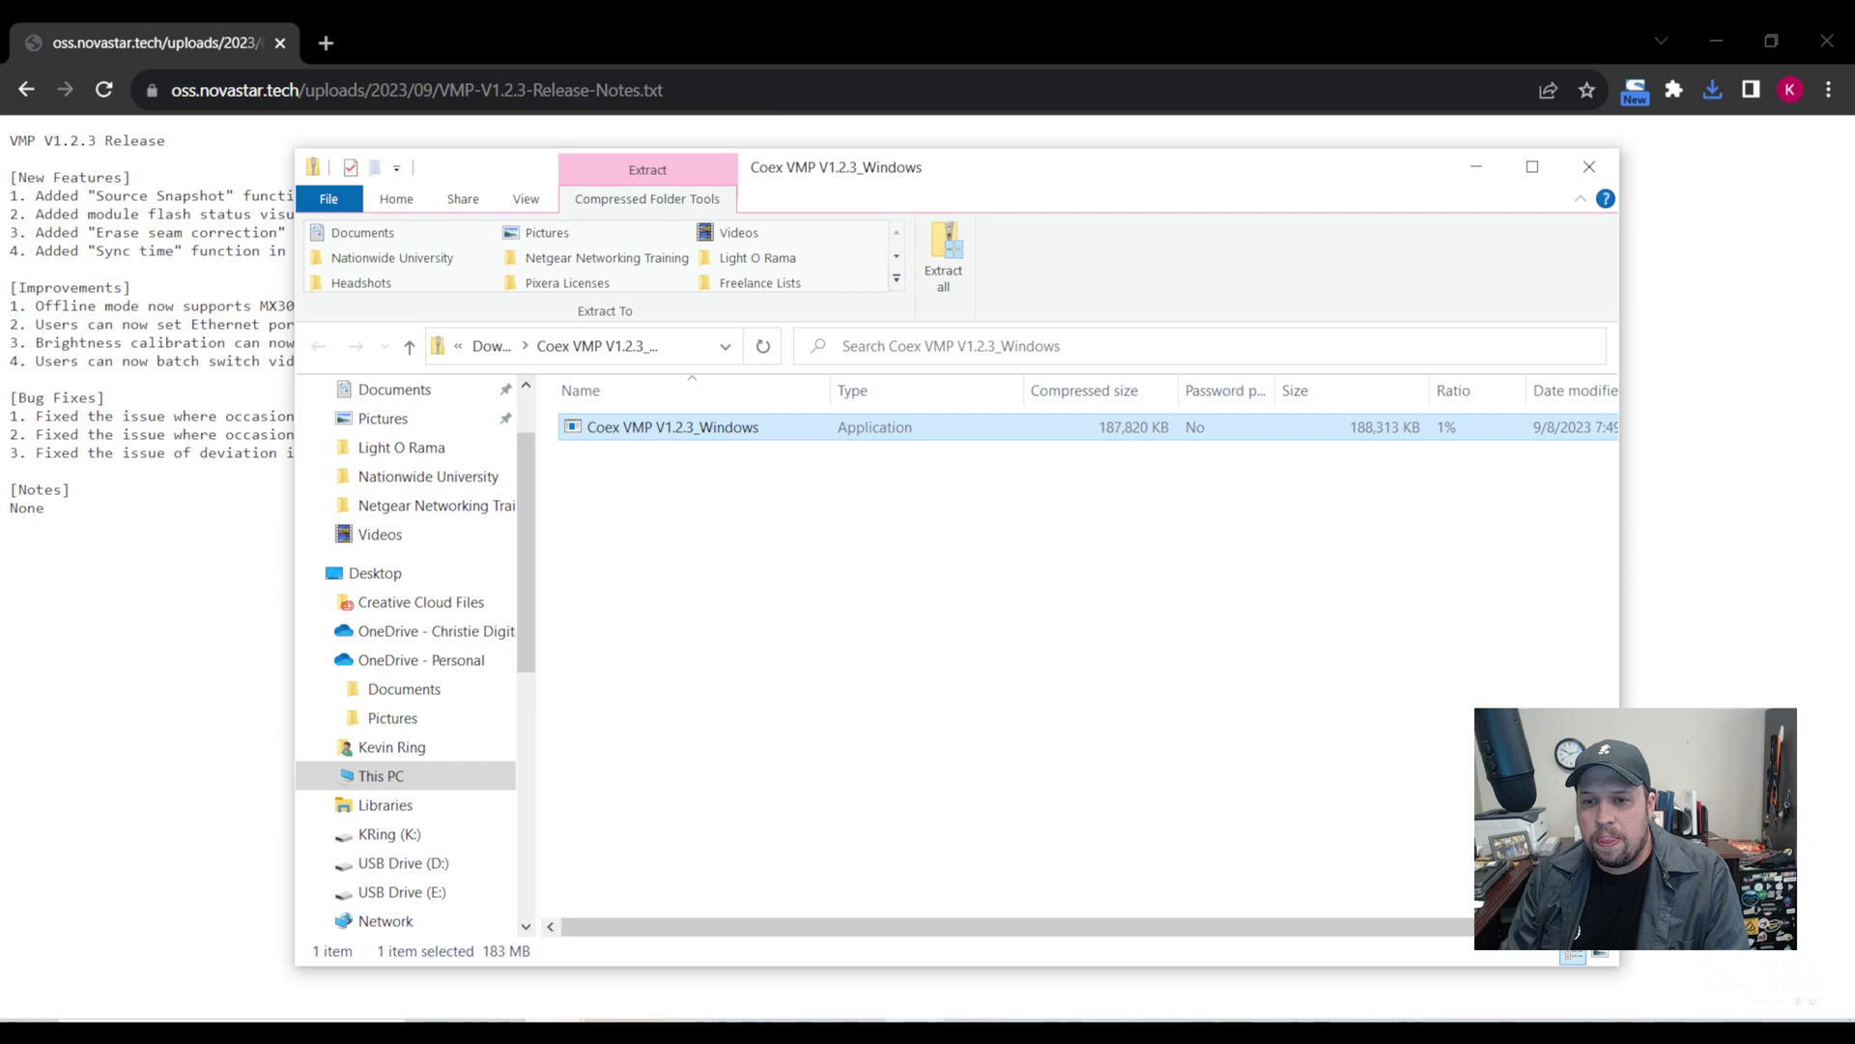
pyautogui.press('Return')
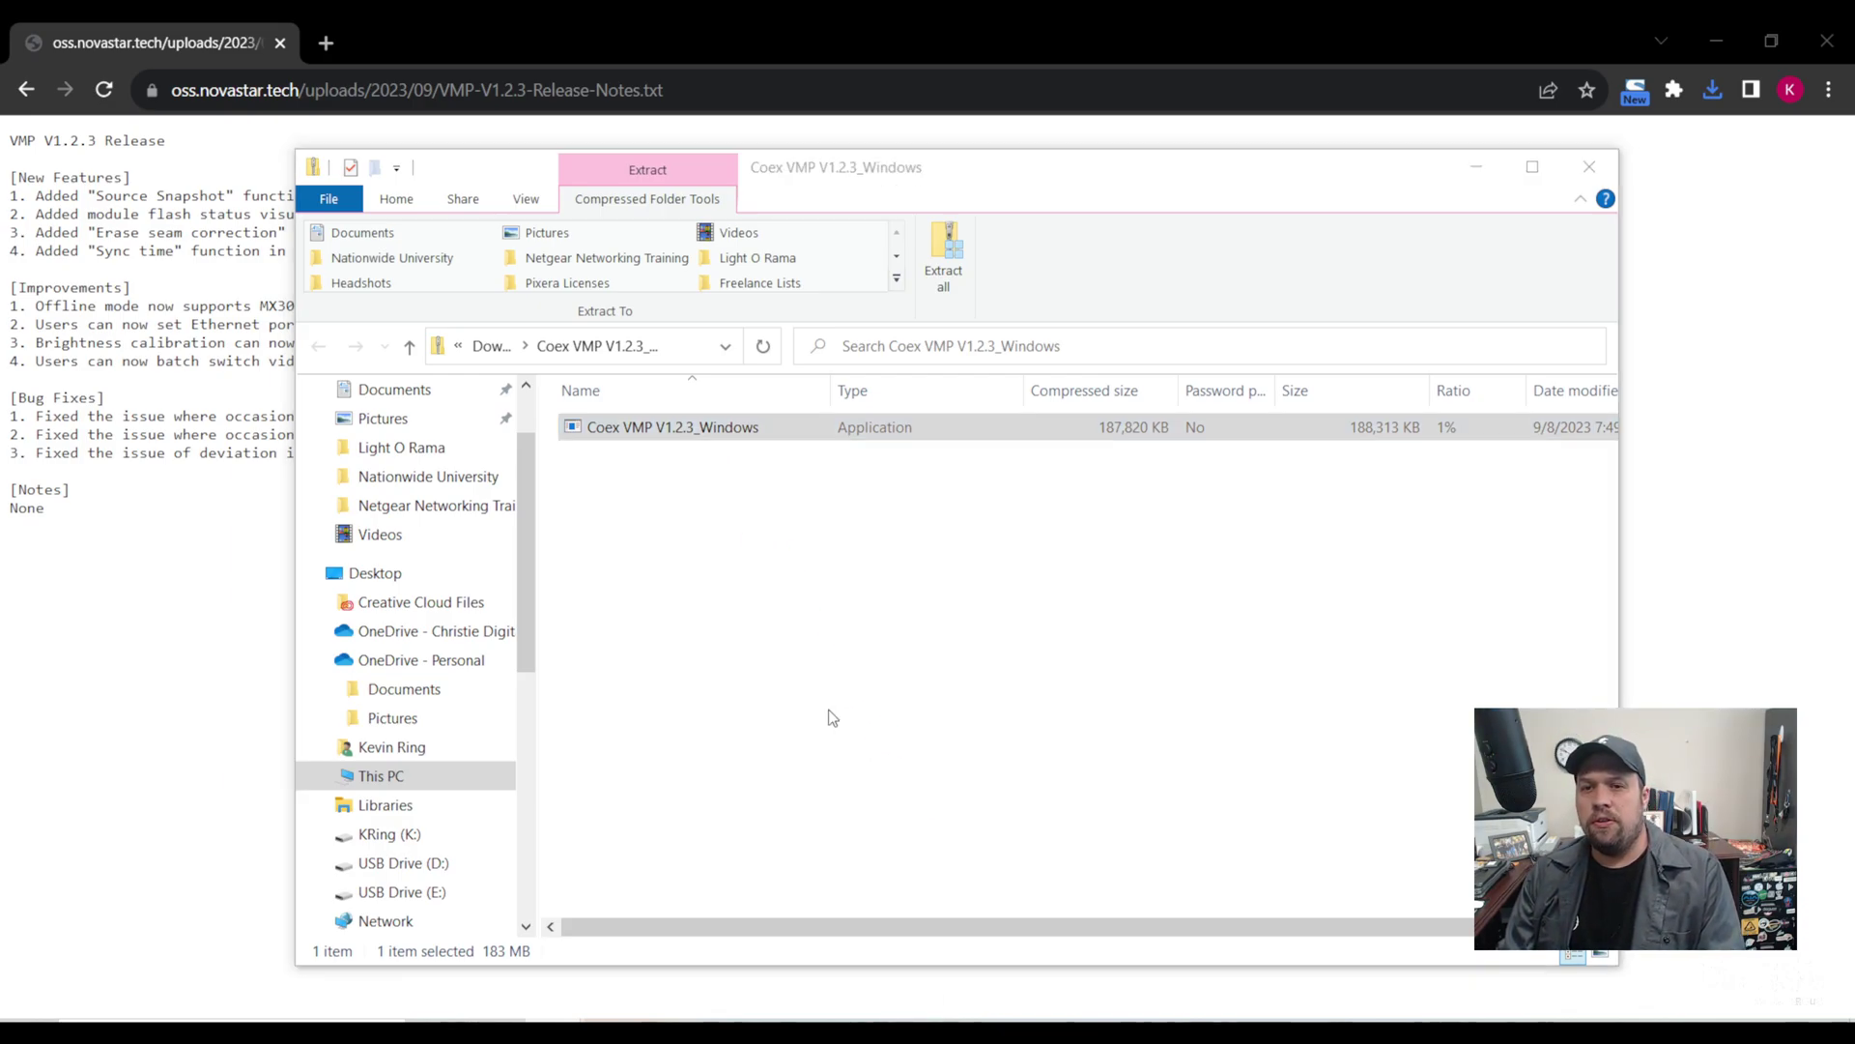
# Step: Agree to overwrite the existing Coex VMP installation and to close the running program
pyautogui.click(942, 599)
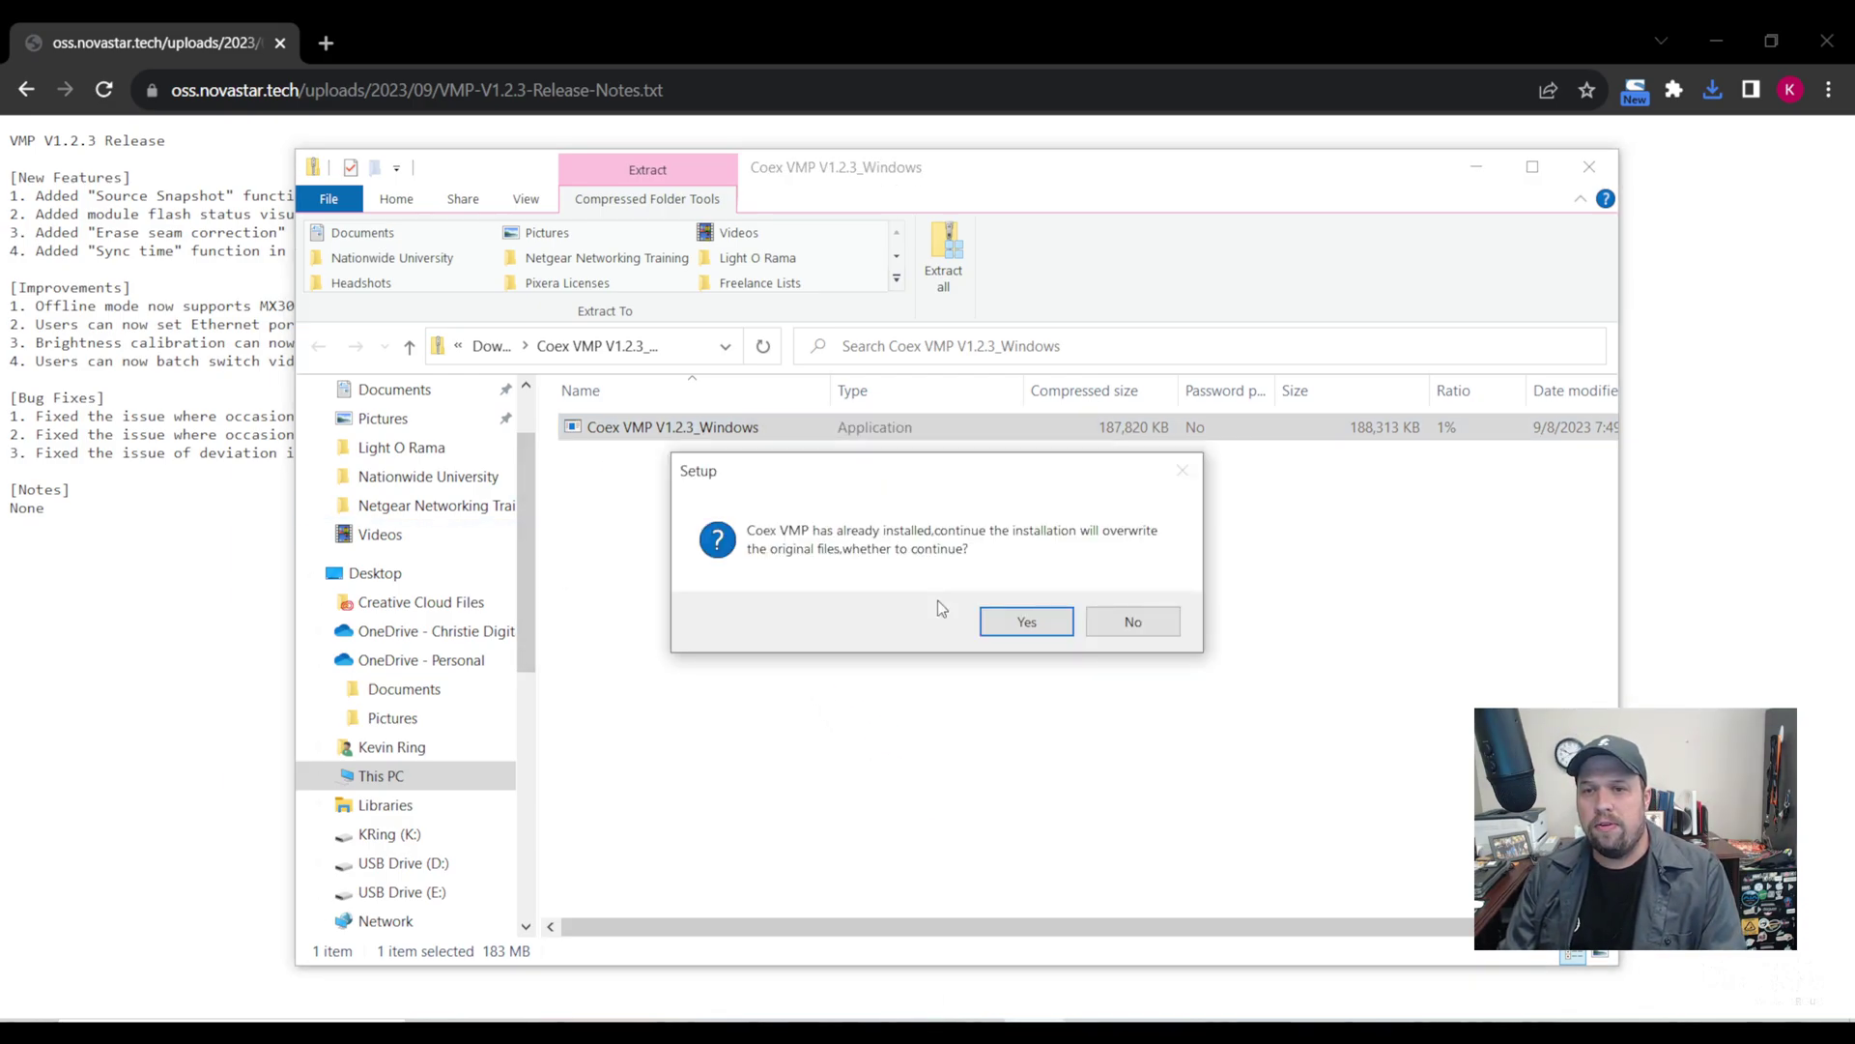
pyautogui.click(995, 630)
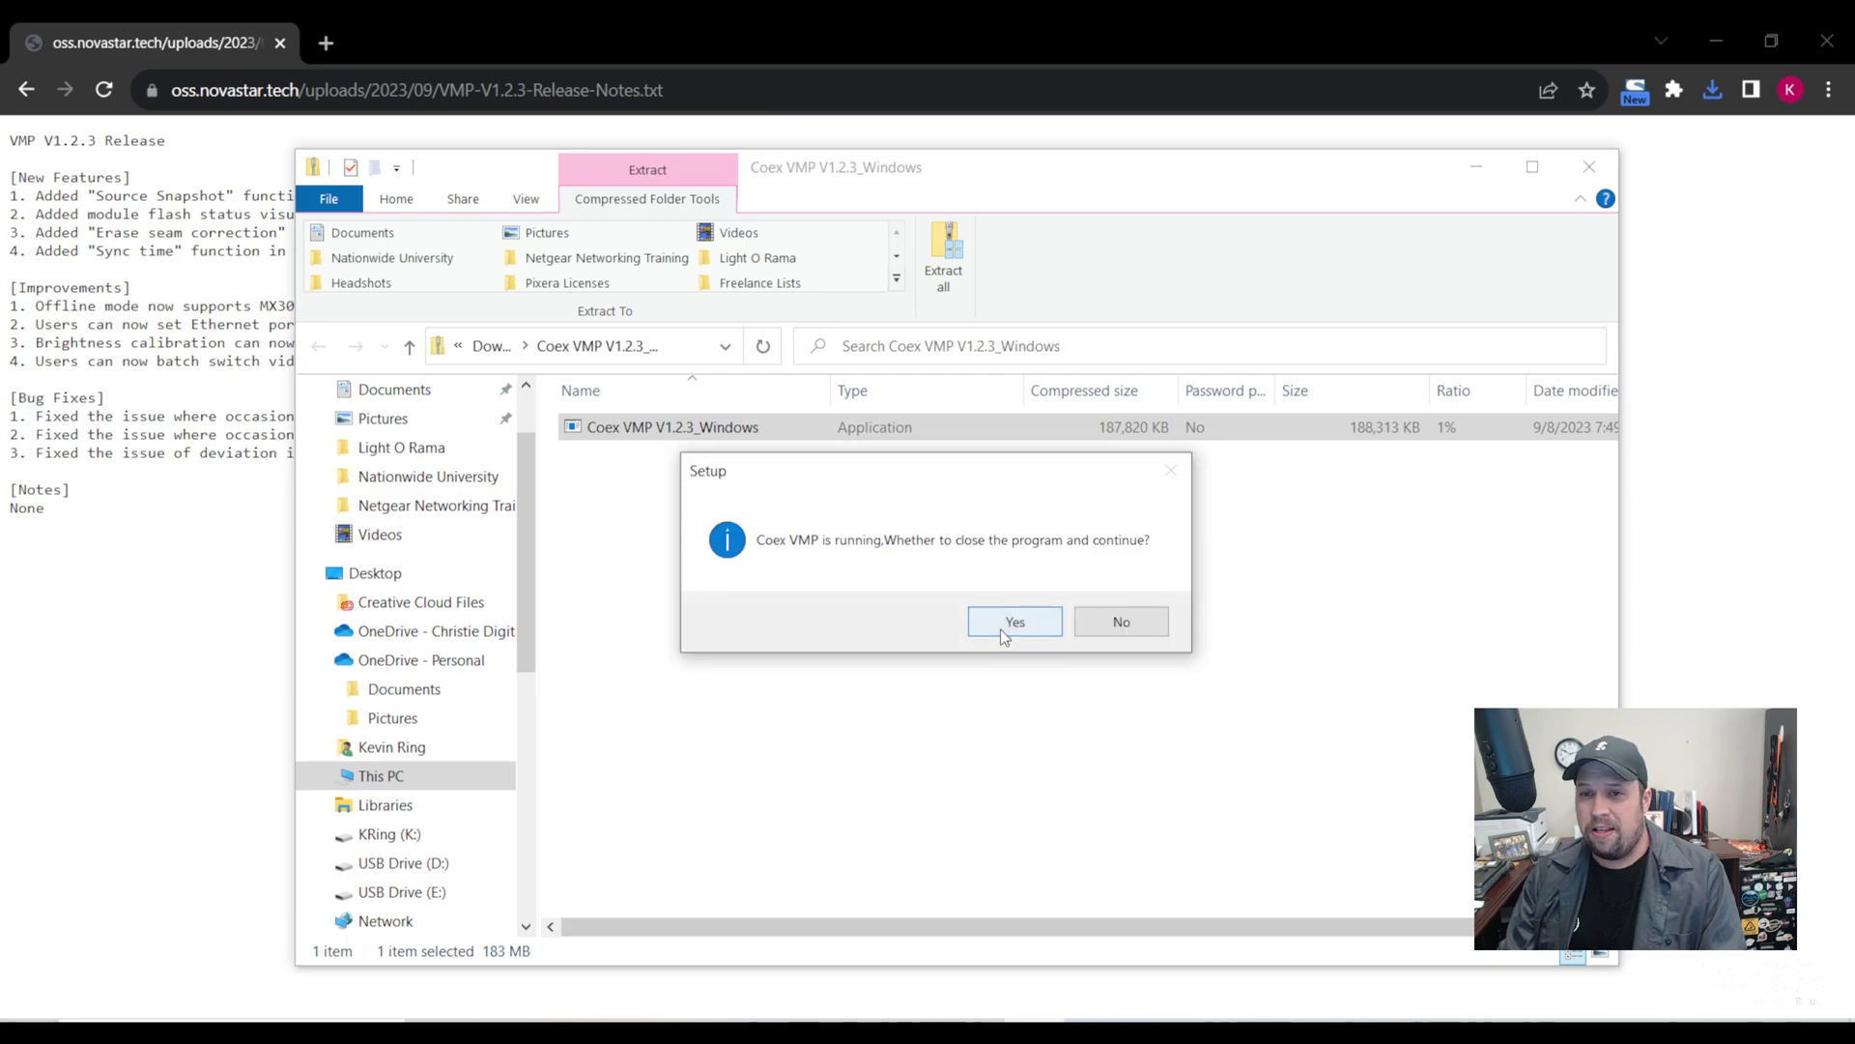
pyautogui.click(1005, 633)
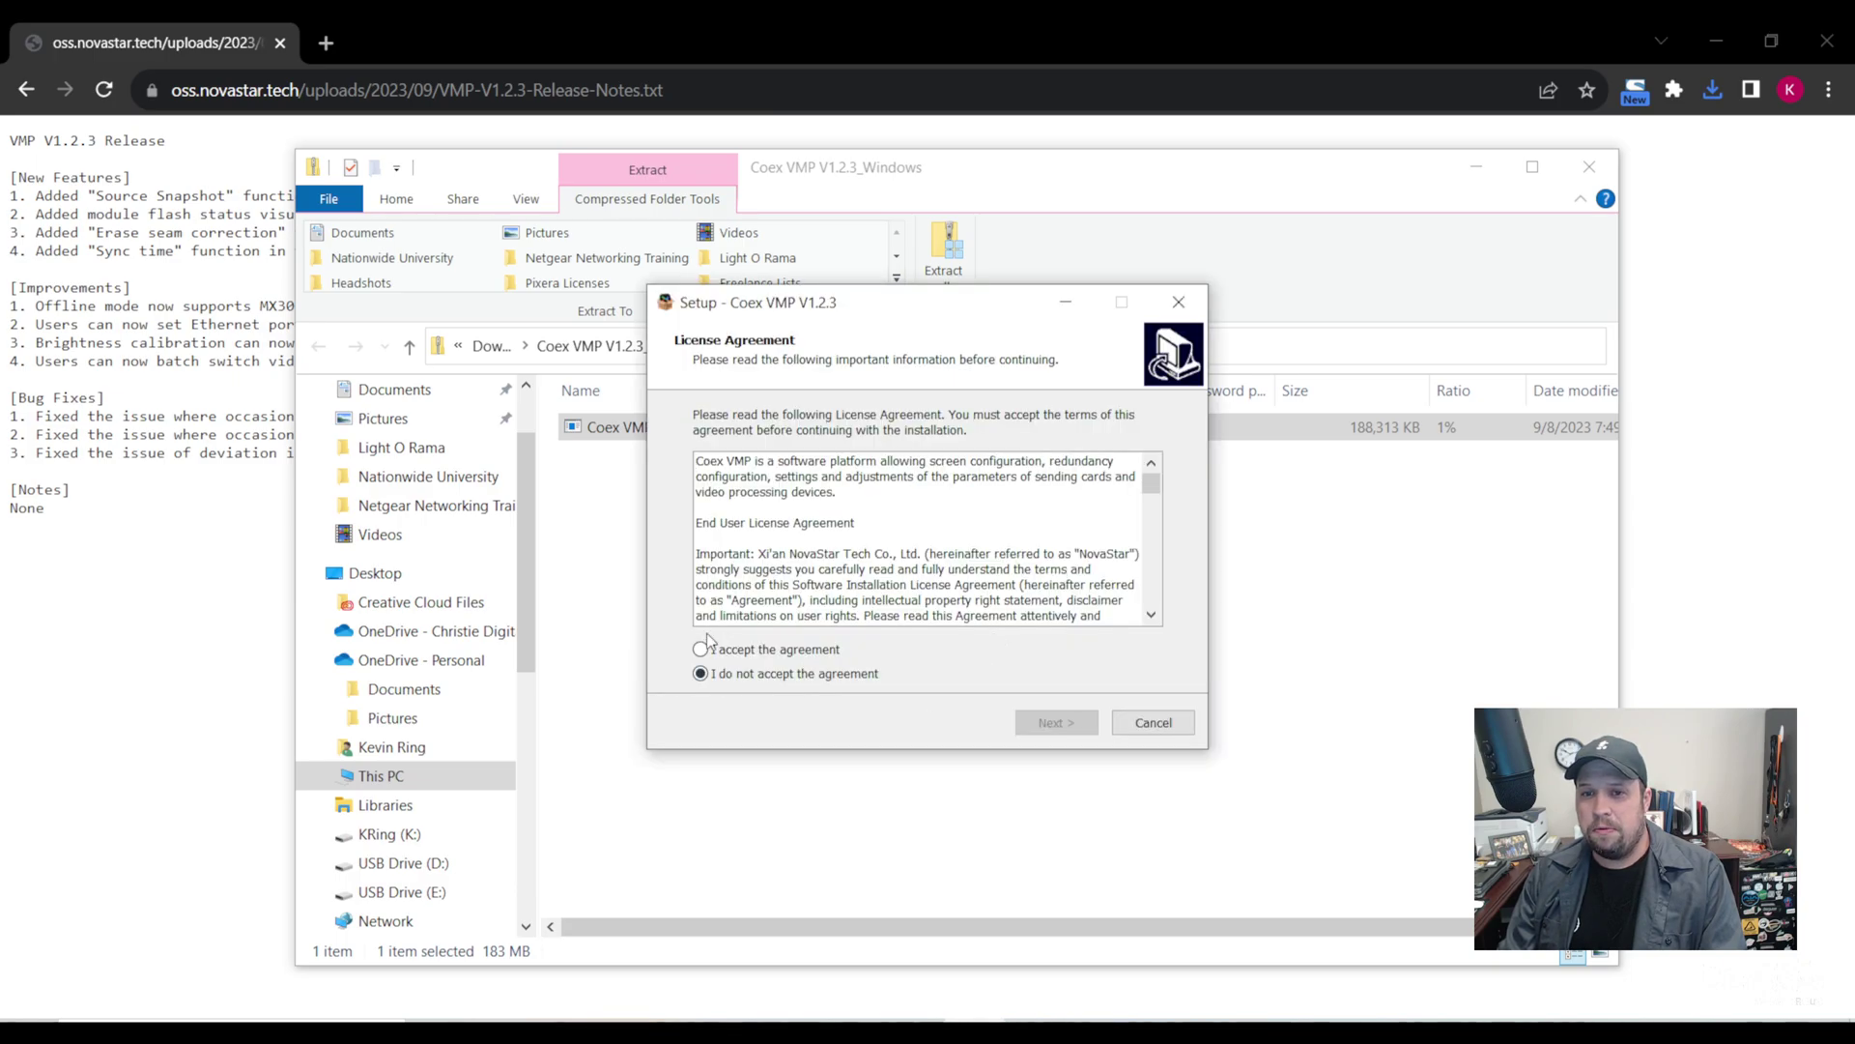
# Step: Accept the license agreement, install Coex VMP with a desktop shortcut, and finish setup with the program launched
pyautogui.click(701, 649)
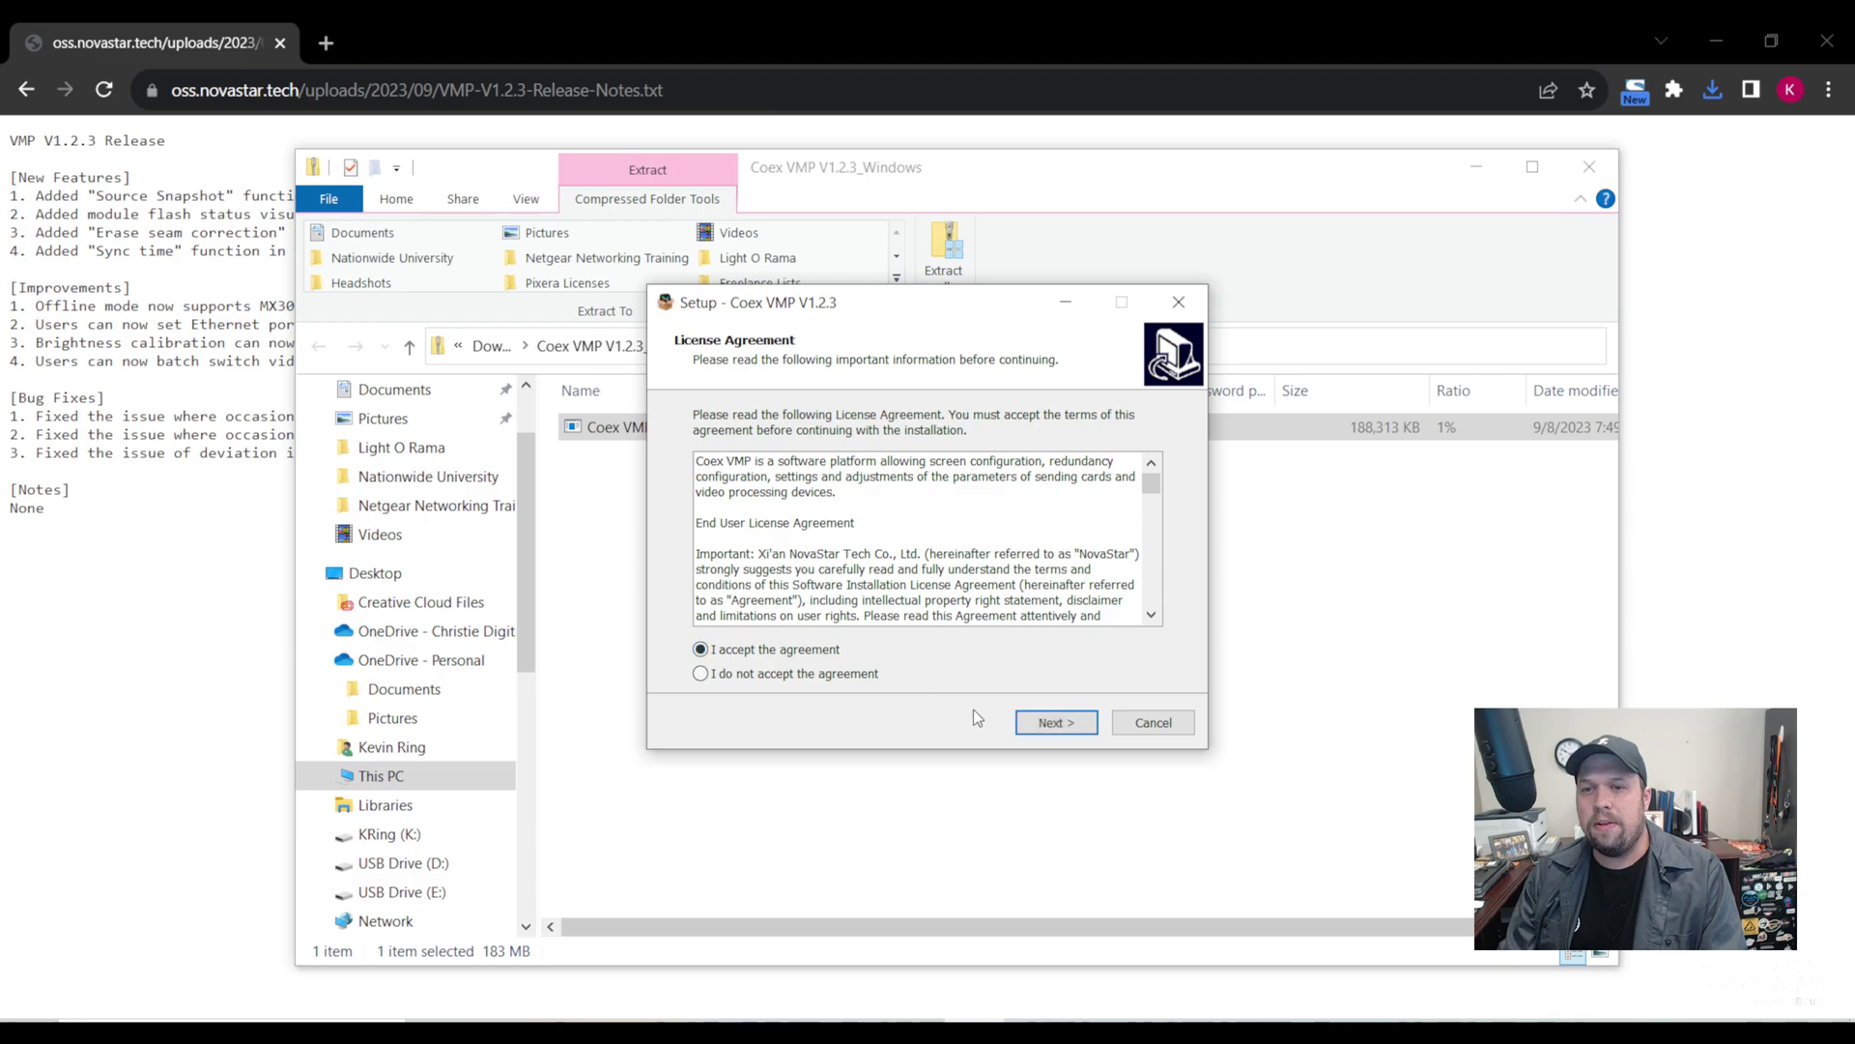
pyautogui.click(1050, 723)
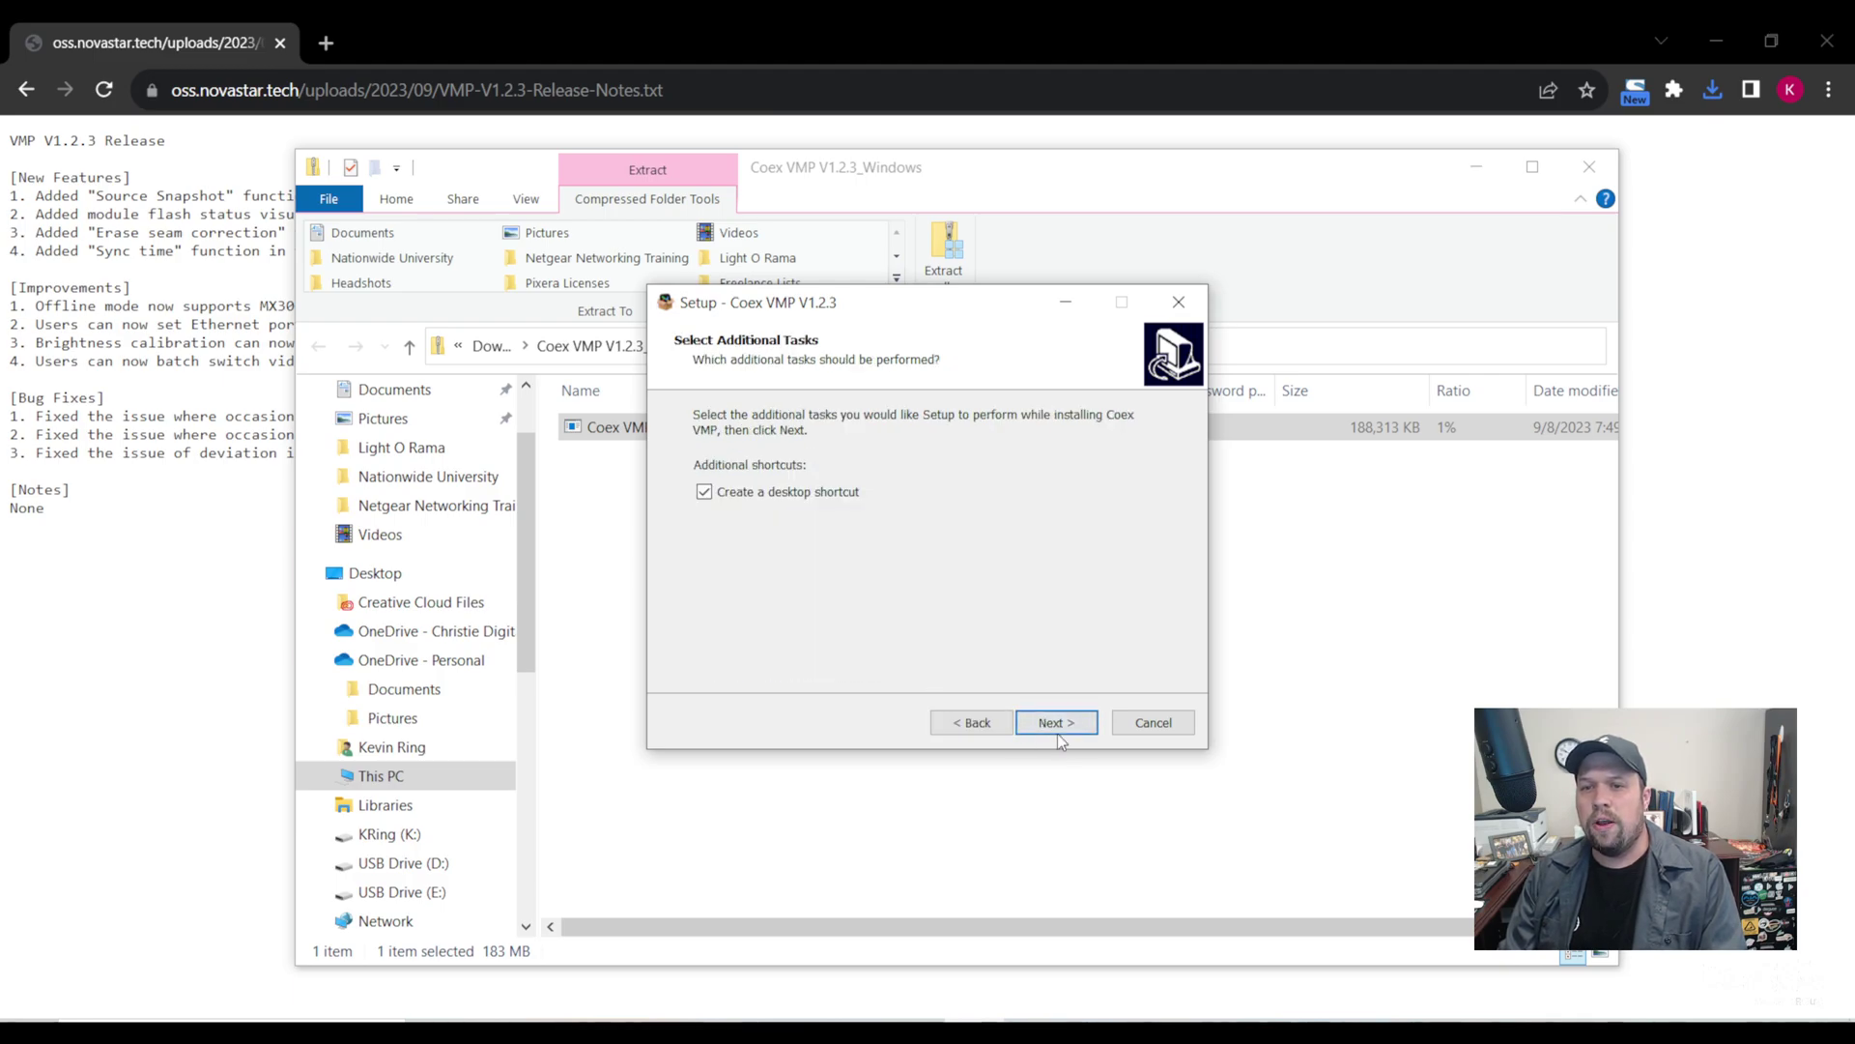
pyautogui.click(1057, 727)
pyautogui.click(1056, 720)
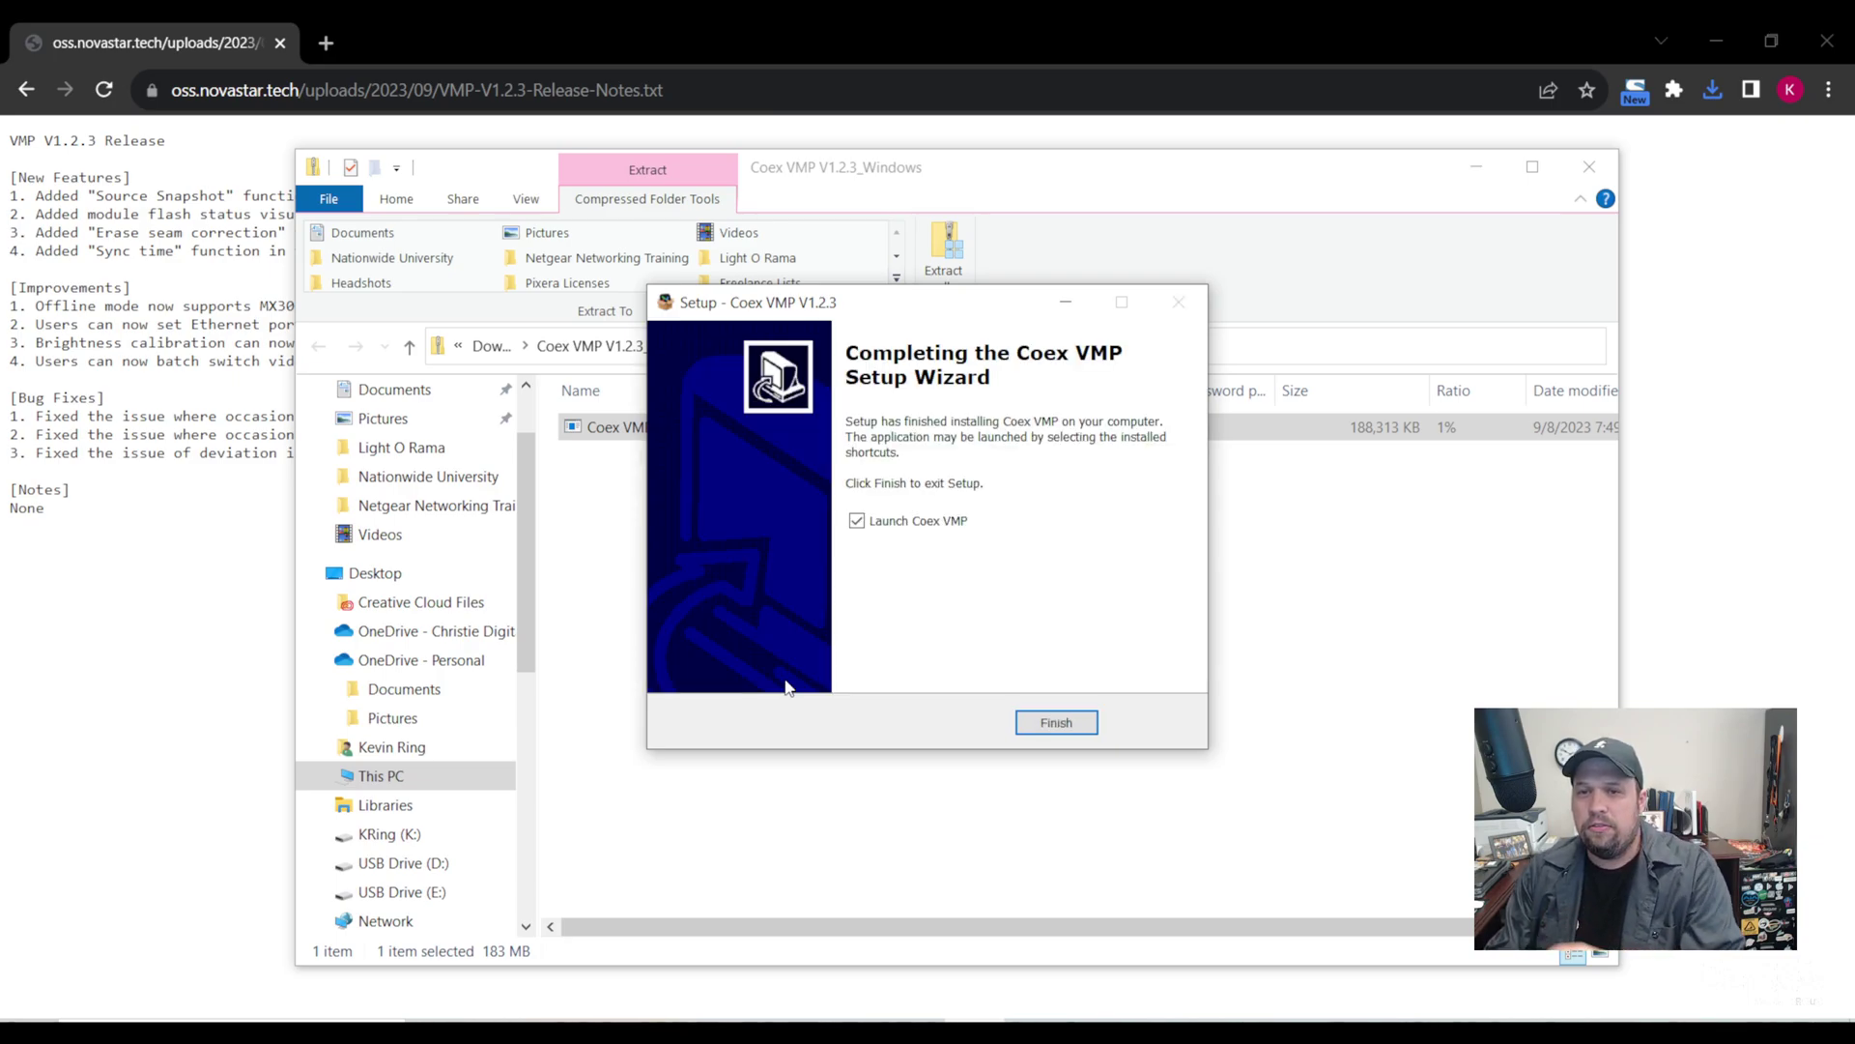
pyautogui.click(1053, 722)
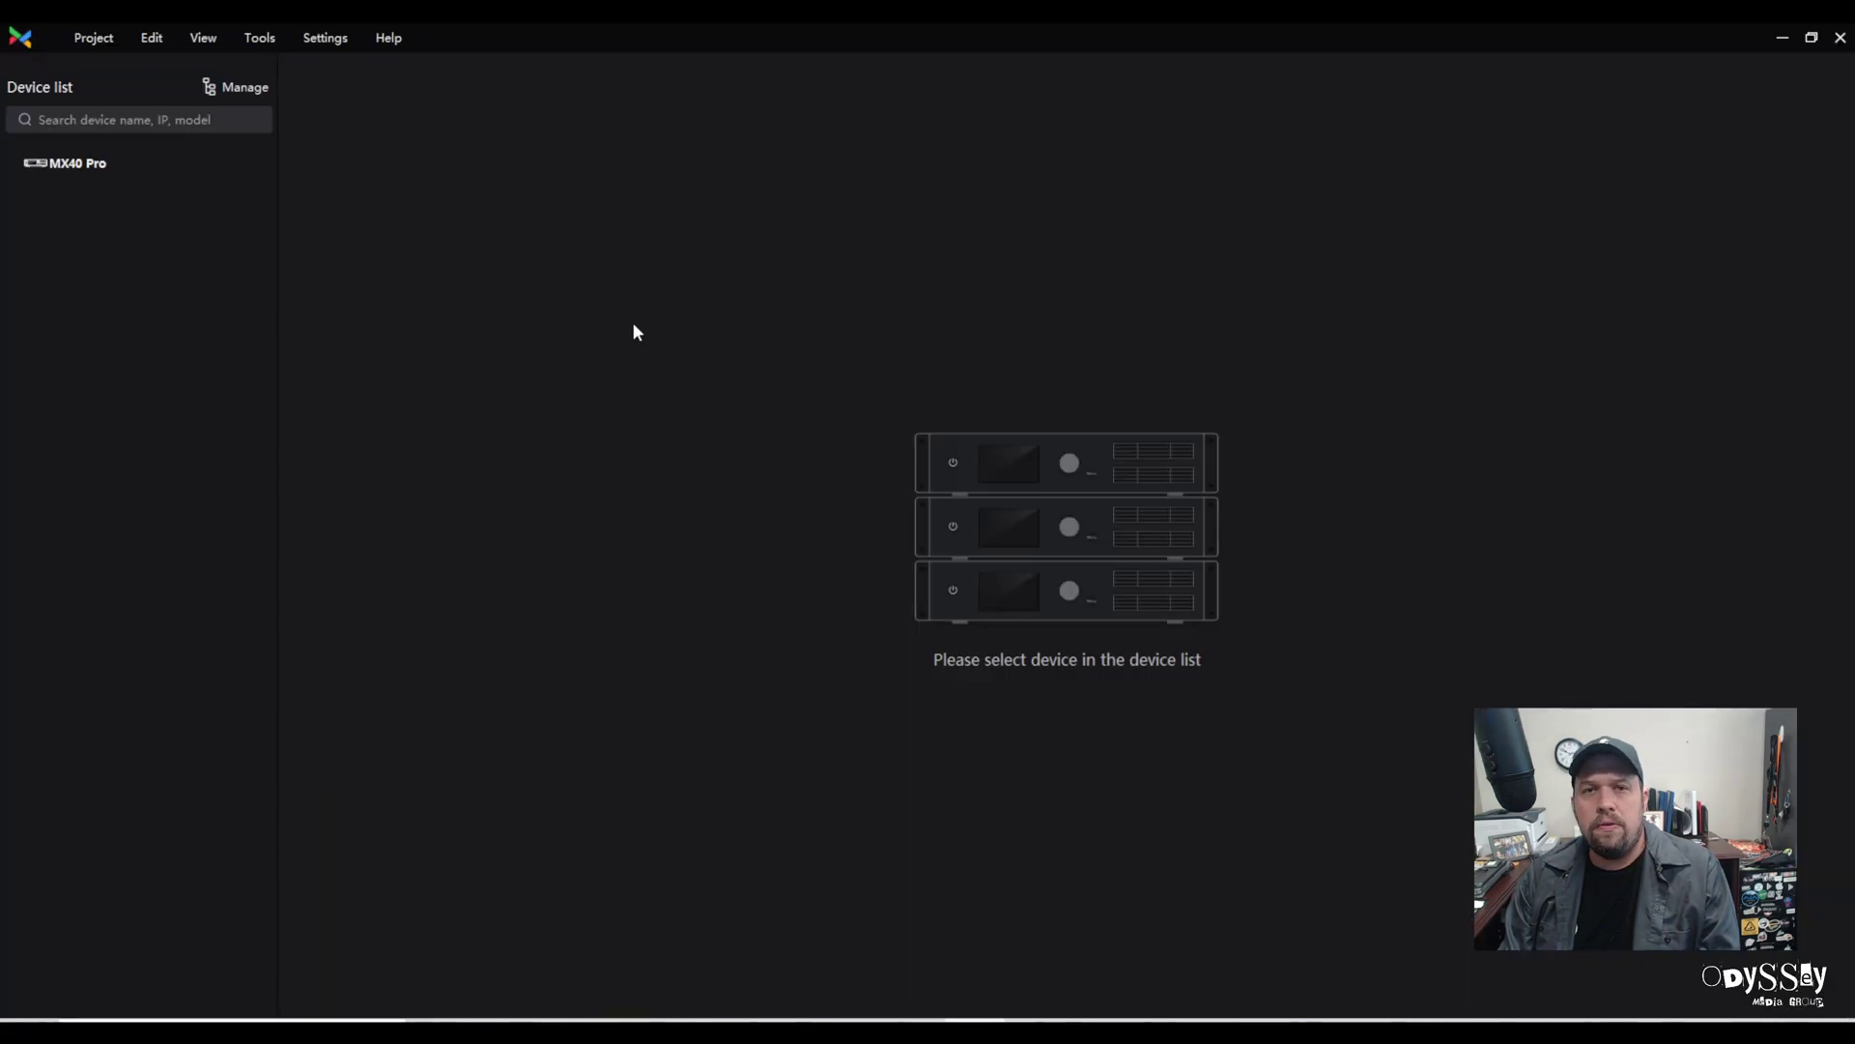
# Step: Select the MX40 Pro in the device list, check its firmware version in the controller list, and return to the source view
pyautogui.click(87, 163)
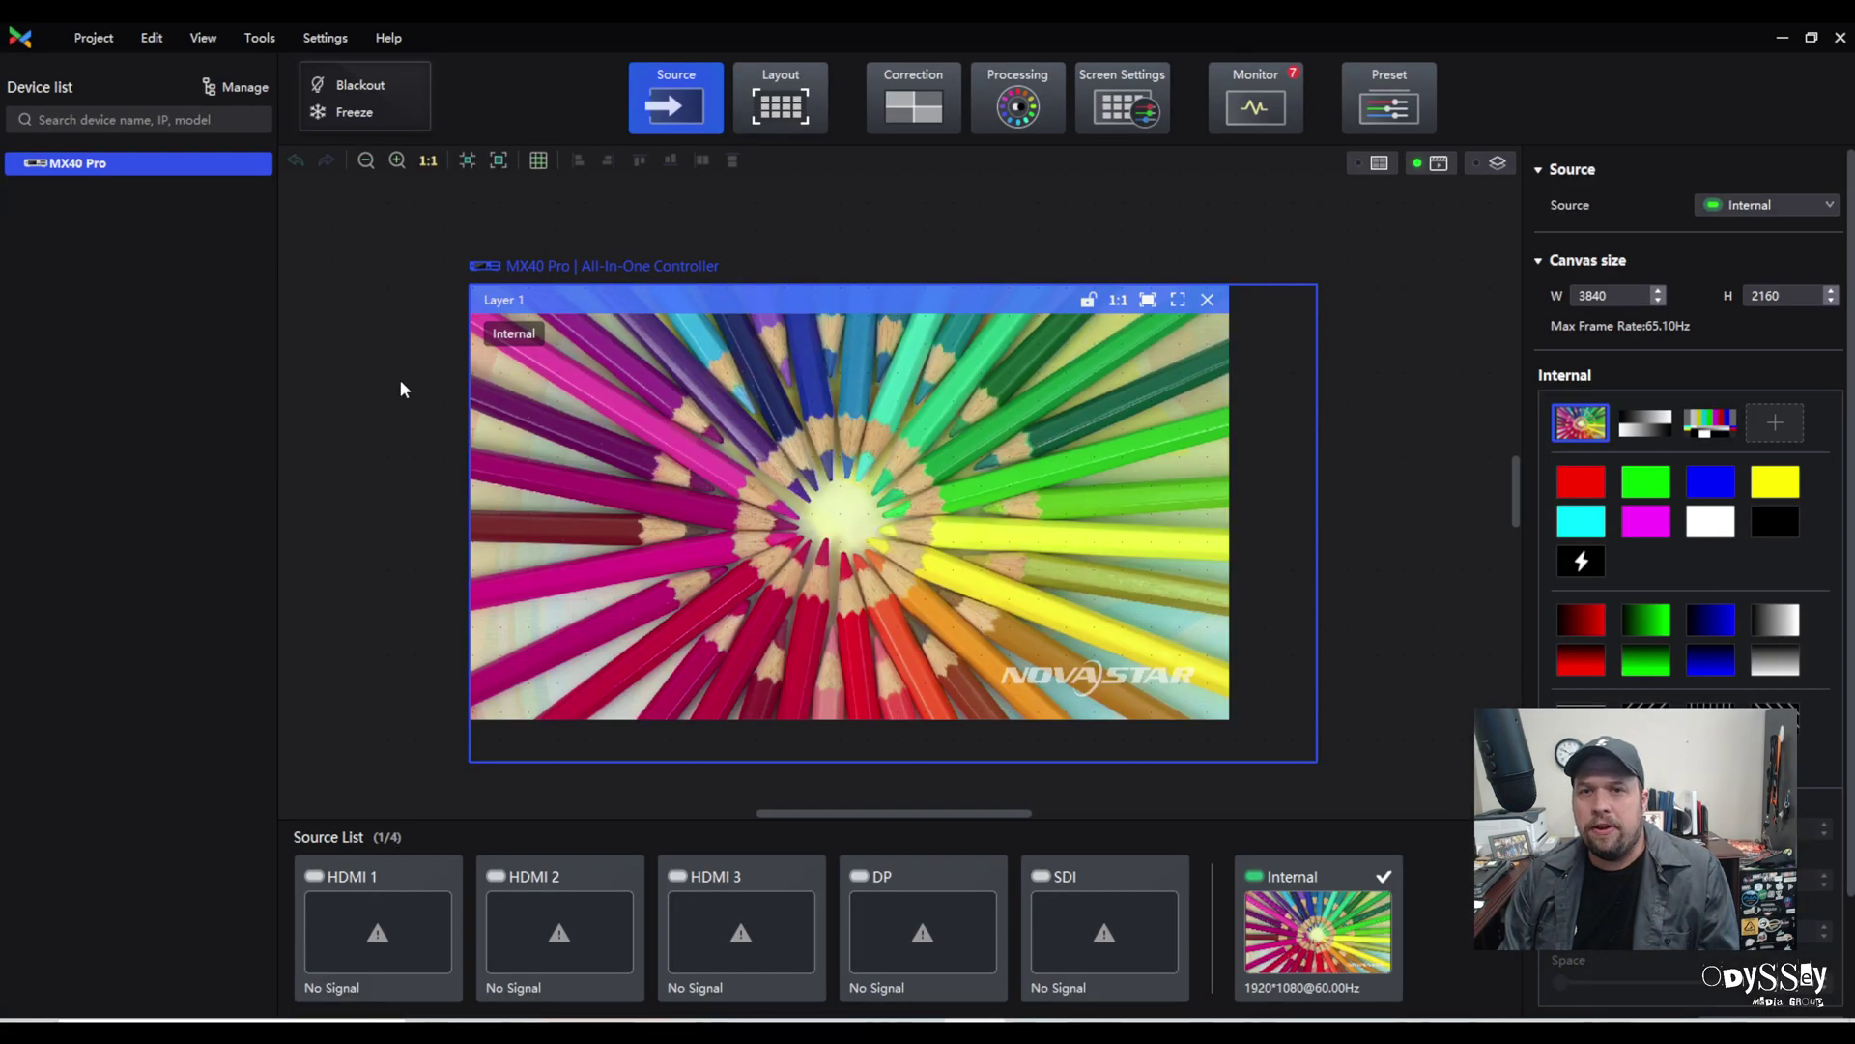
pyautogui.click(942, 427)
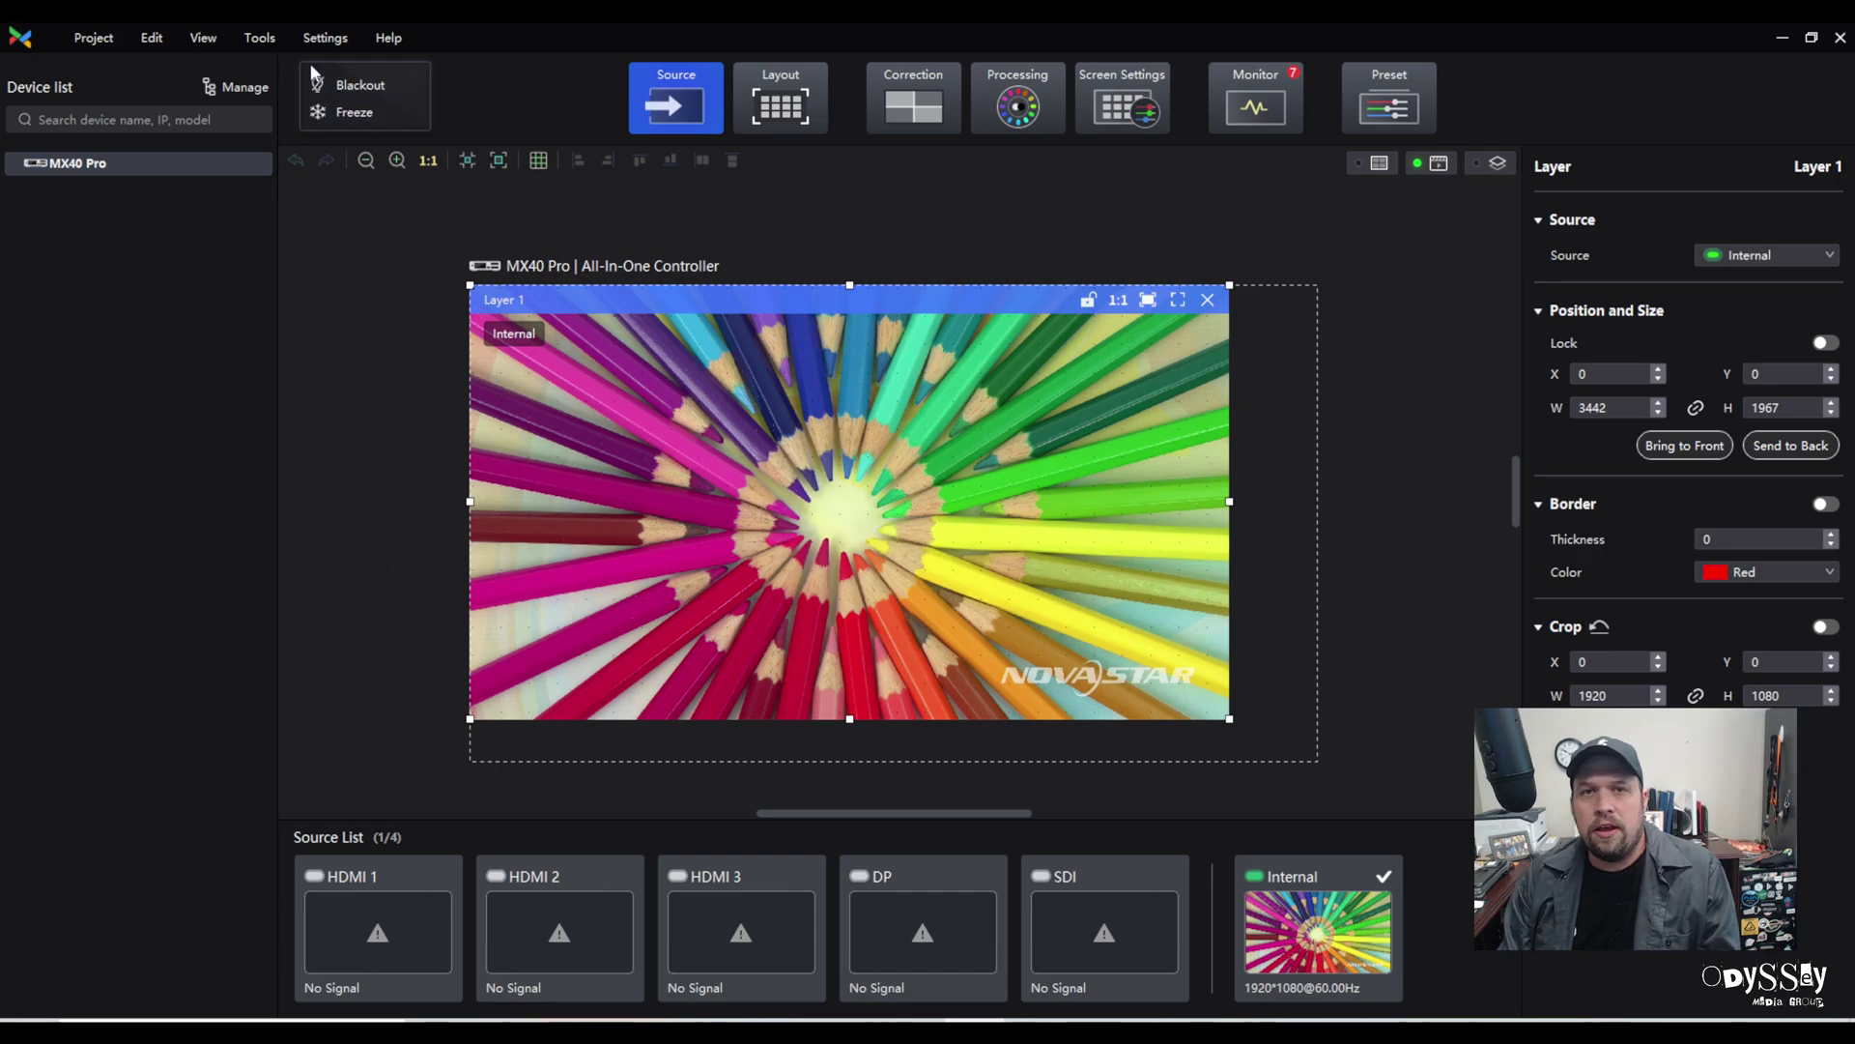
pyautogui.click(325, 38)
pyautogui.click(253, 38)
pyautogui.click(259, 66)
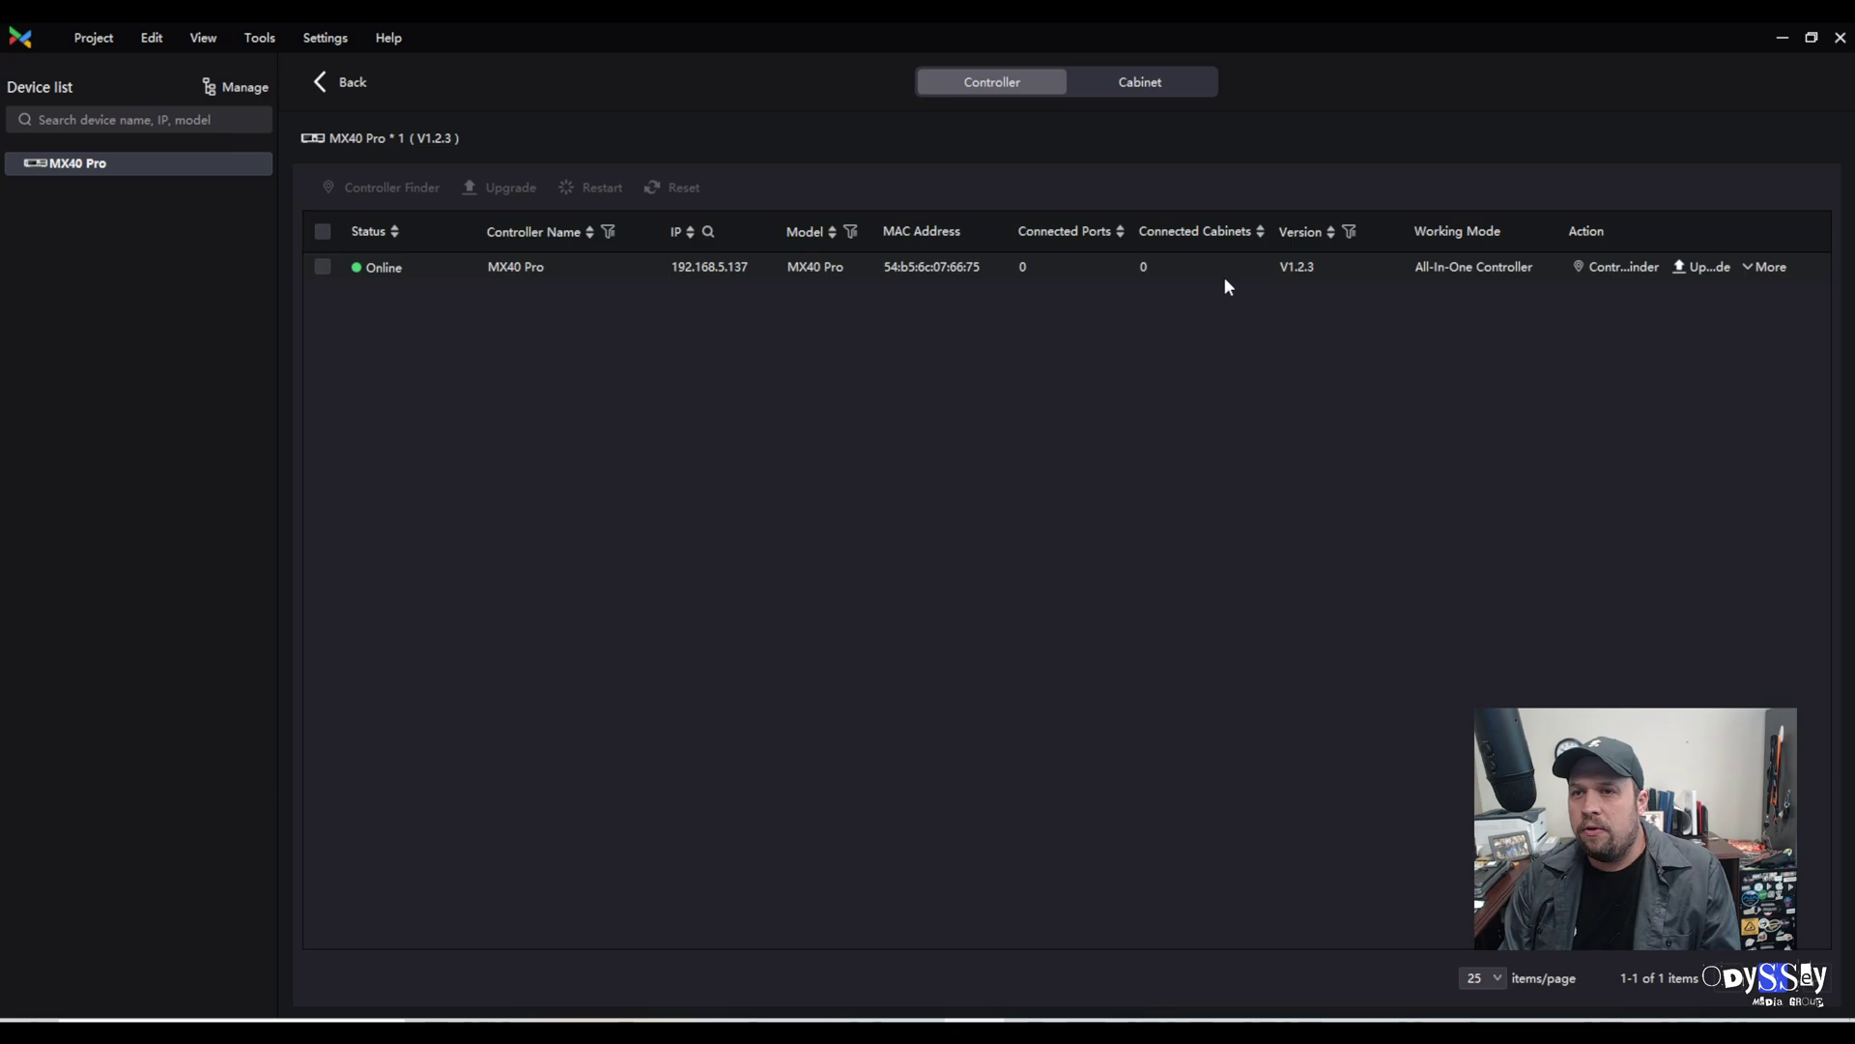
pyautogui.click(348, 82)
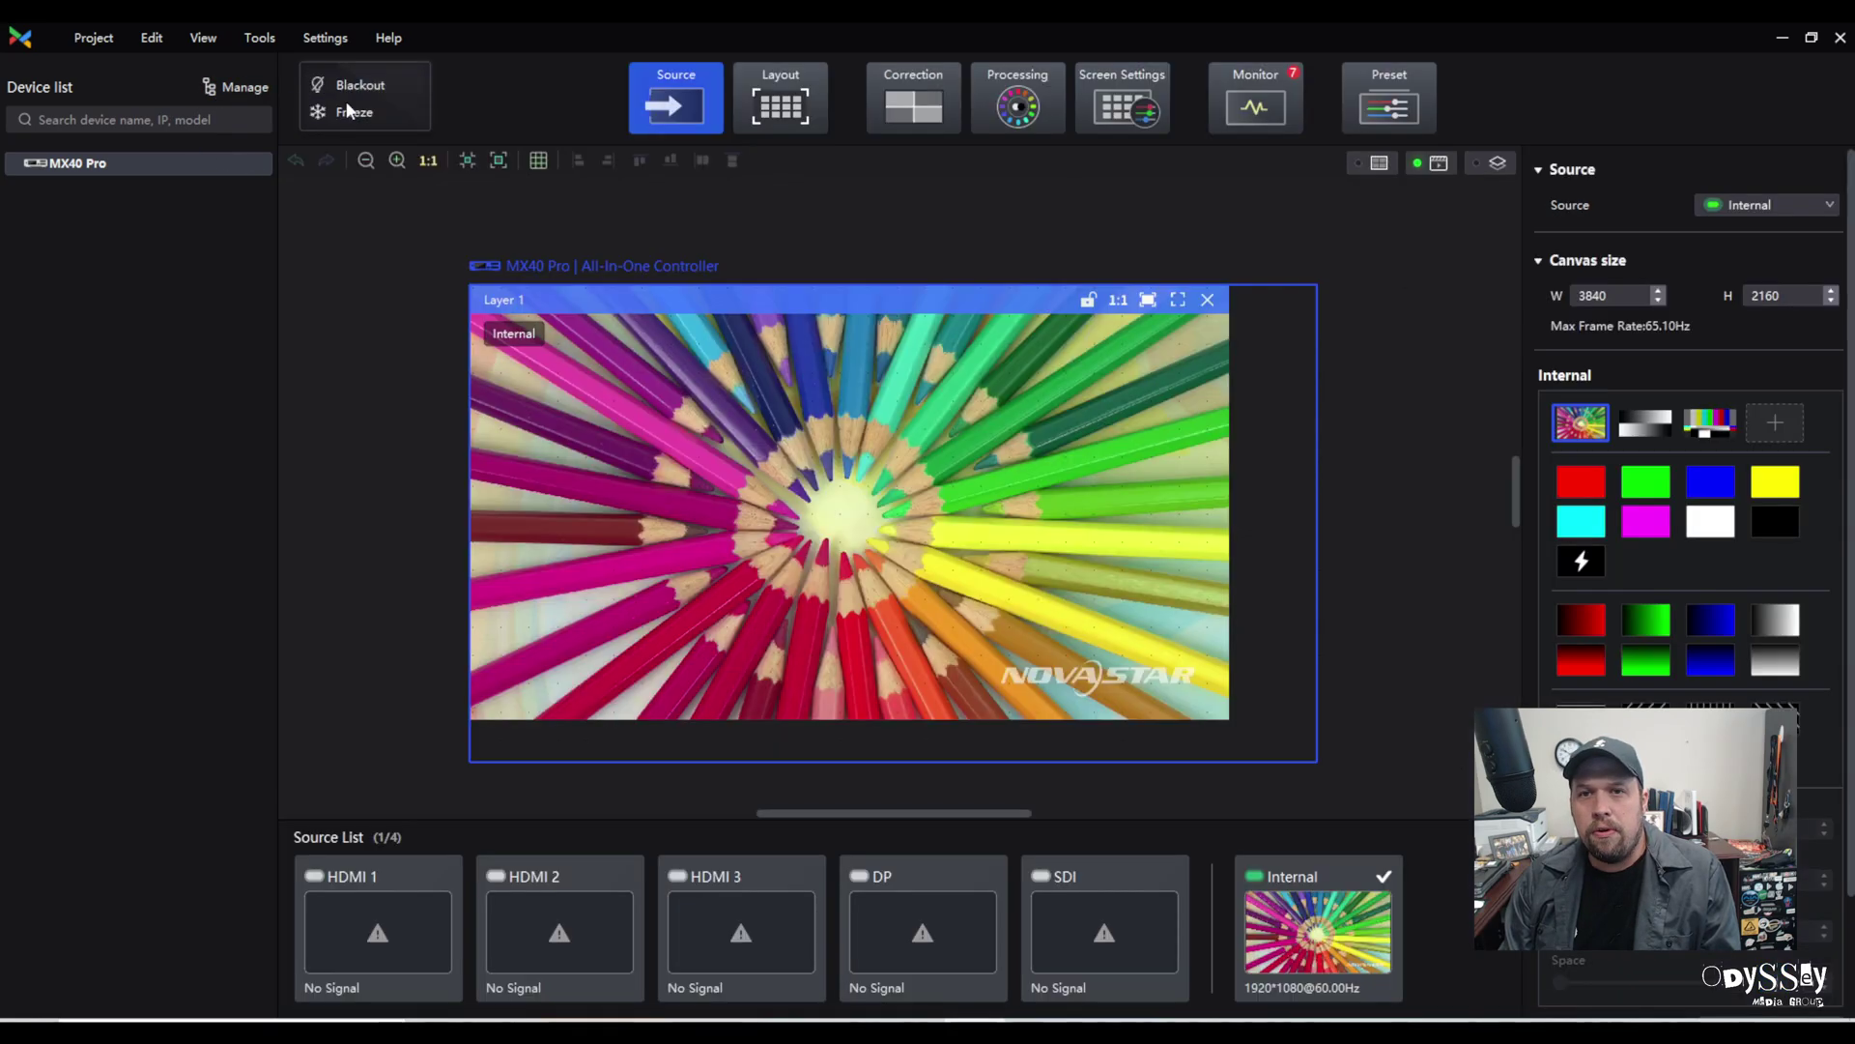
# Step: Glance at the Correction page, return to Source, and shift Layer 1 to X 12, Y 12
pyautogui.click(926, 104)
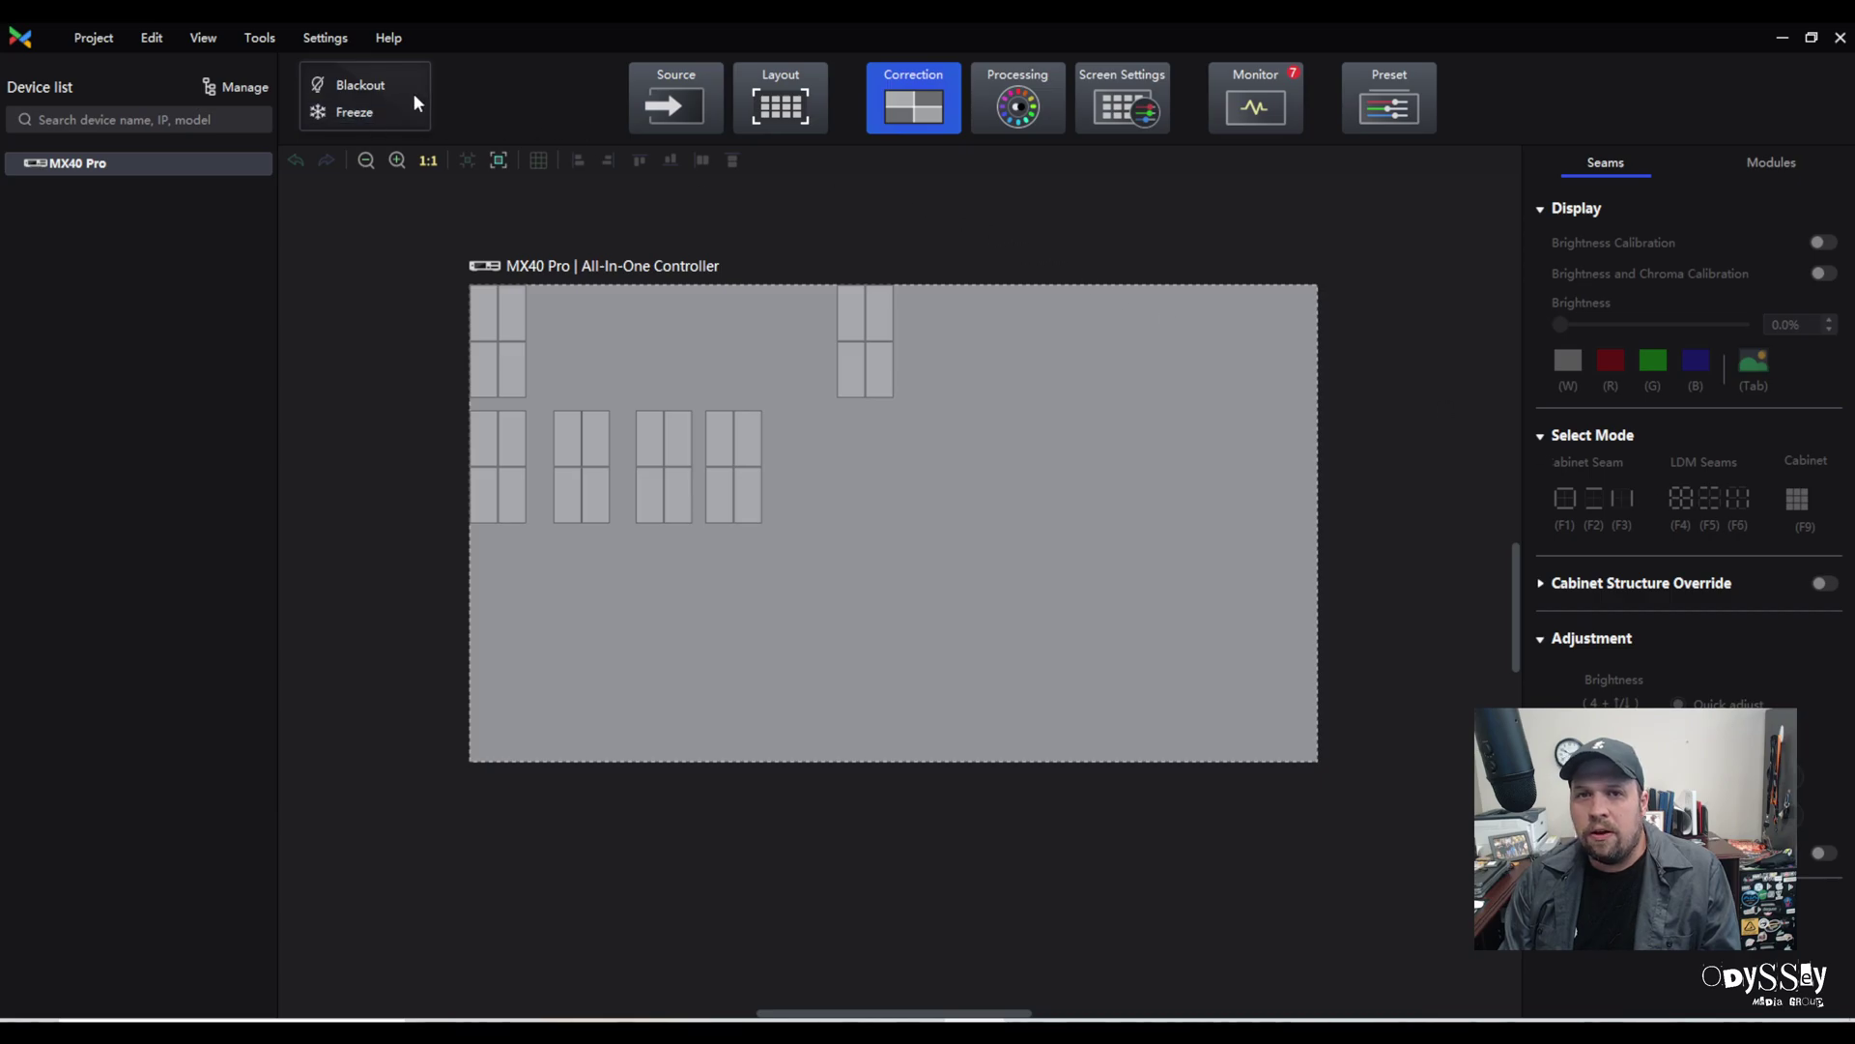
pyautogui.click(669, 105)
pyautogui.click(856, 502)
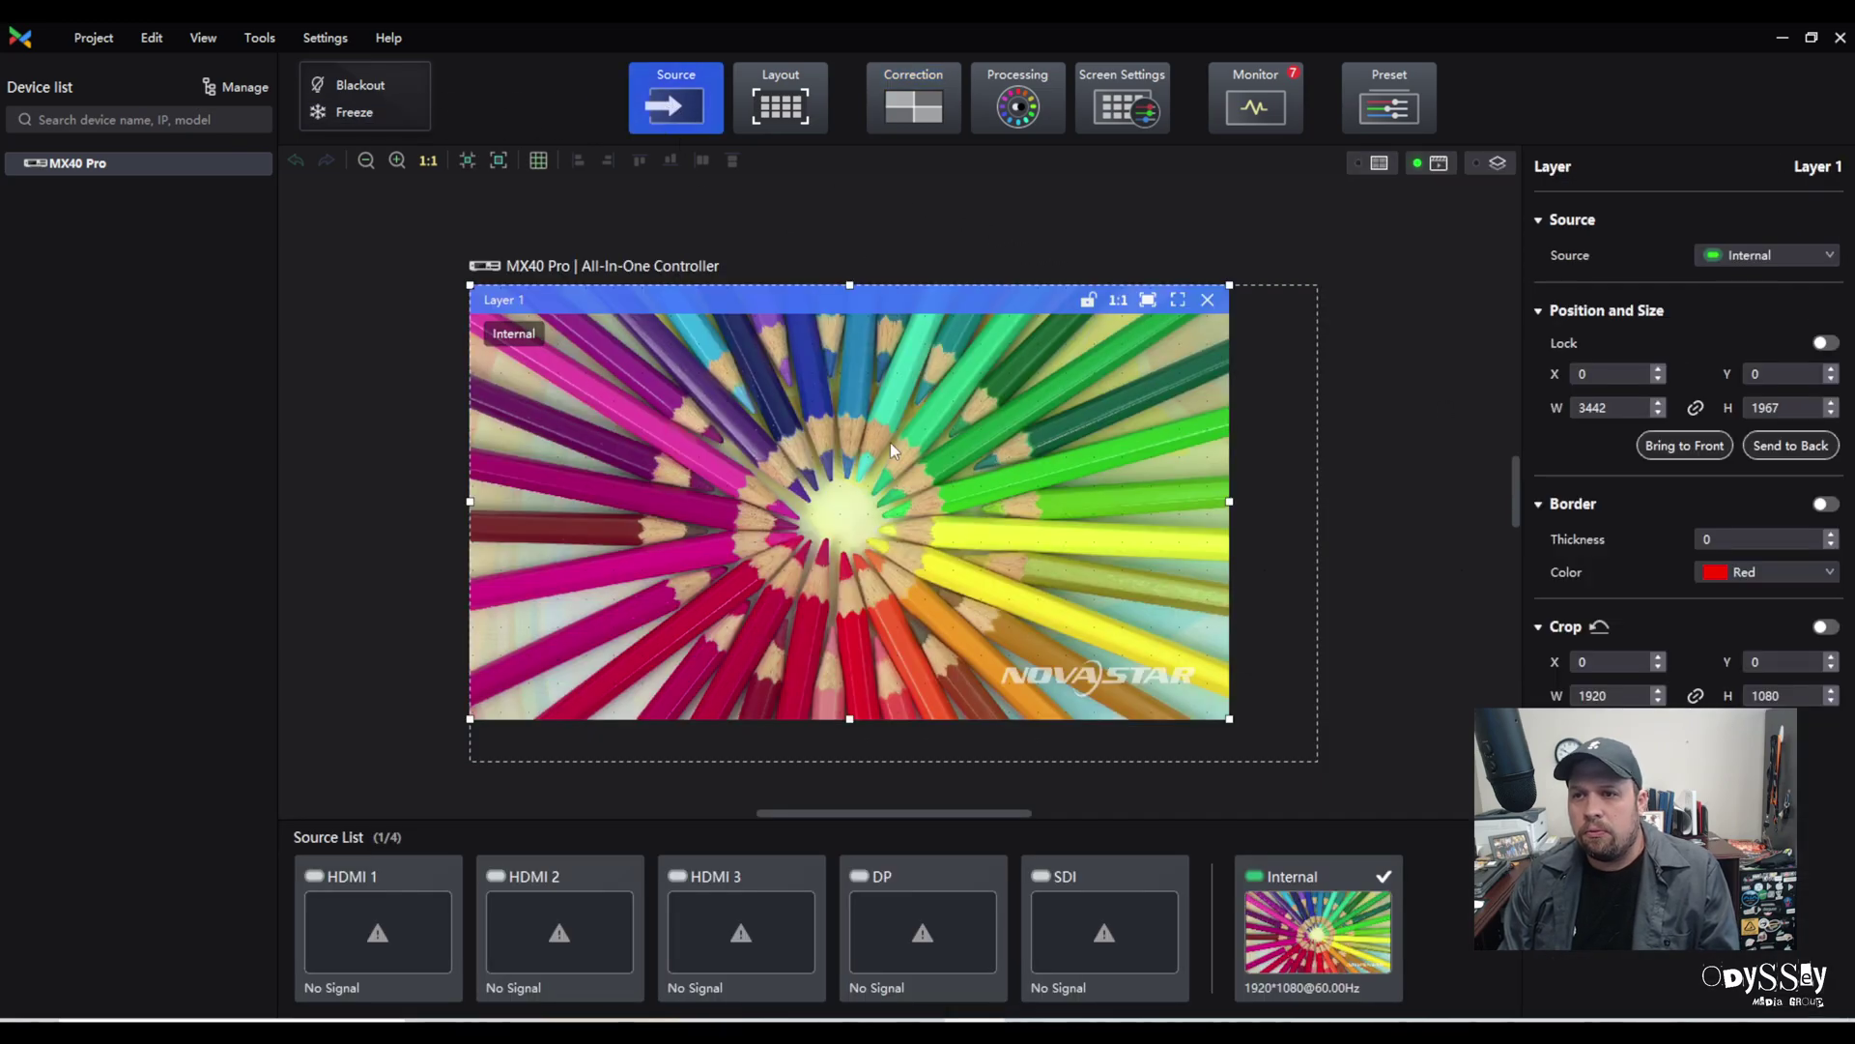
pyautogui.moveTo(852, 568)
pyautogui.mouseDown()
pyautogui.moveTo(883, 570)
pyautogui.moveTo(854, 570)
pyautogui.mouseUp()
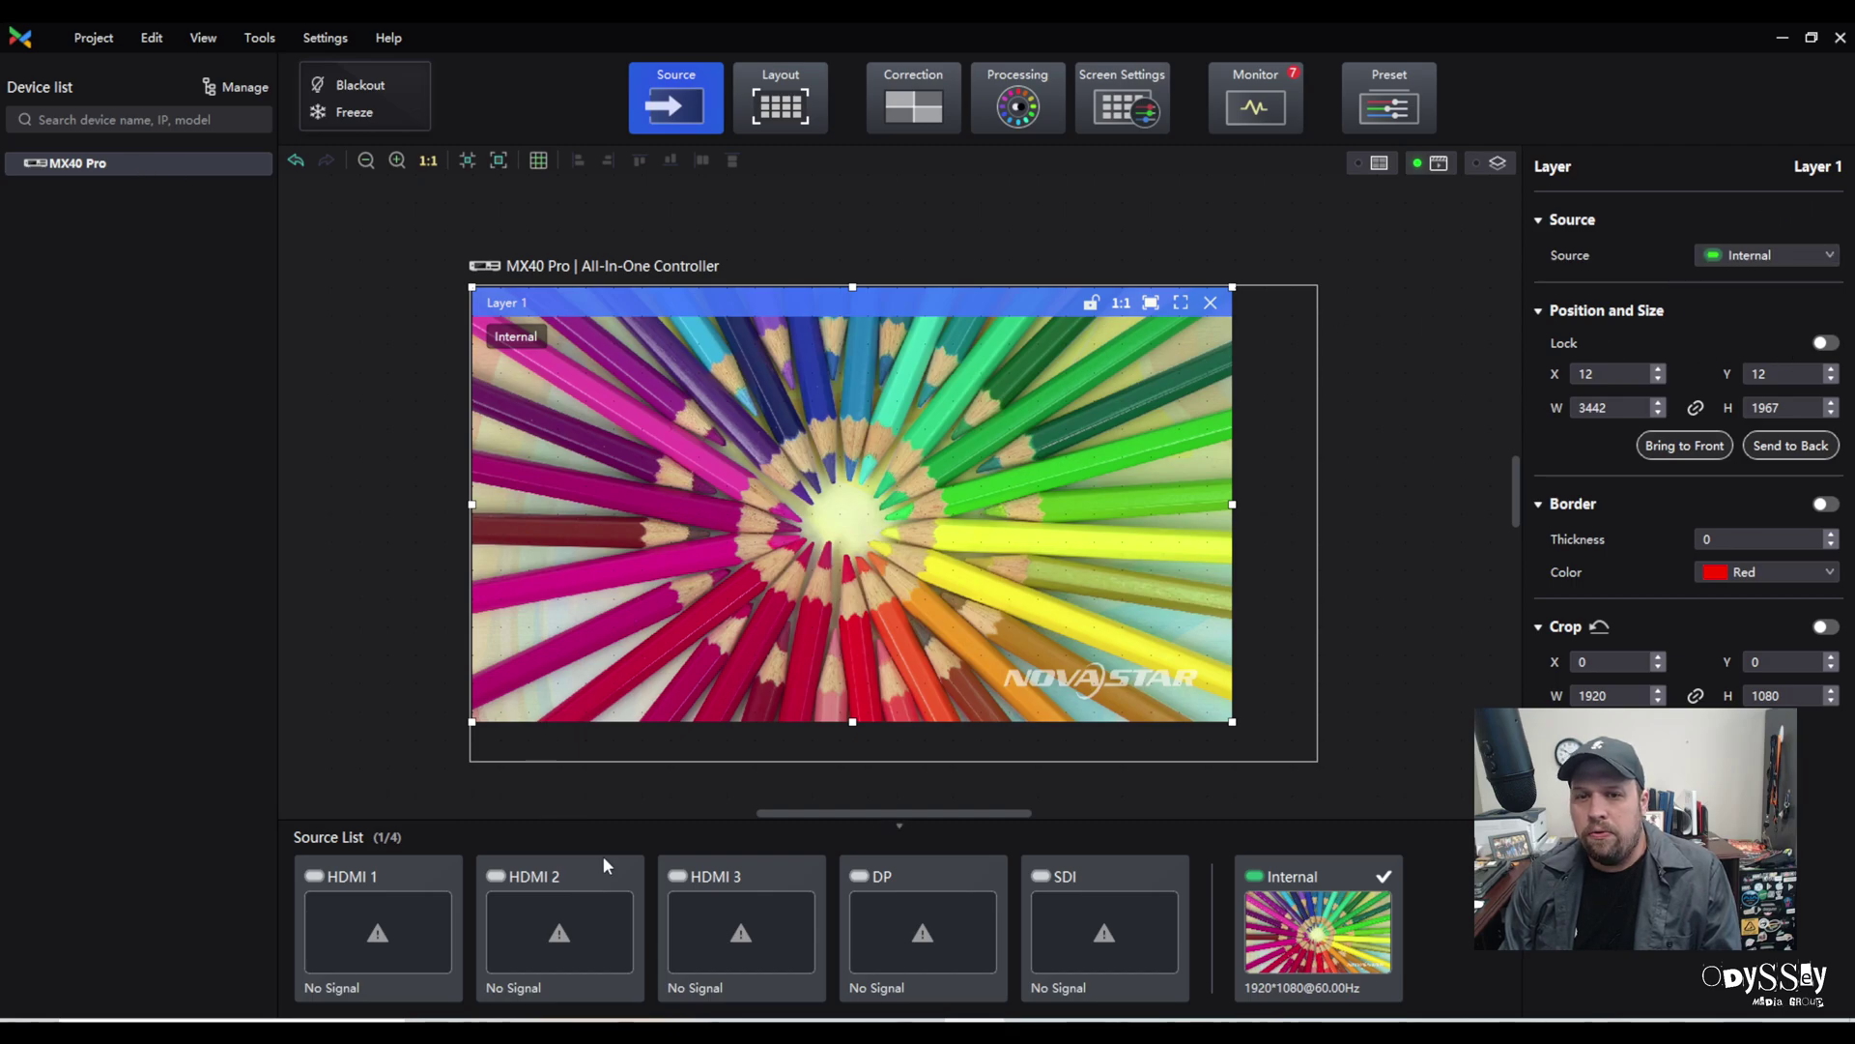
# Step: Add two 960 × 540 layers from the Internal source, one at about X 1804, Y 1036 and one at about X 140, Y 396
pyautogui.moveTo(1319, 927); pyautogui.dragTo(612, 374)
pyautogui.moveTo(524, 325); pyautogui.dragTo(974, 609)
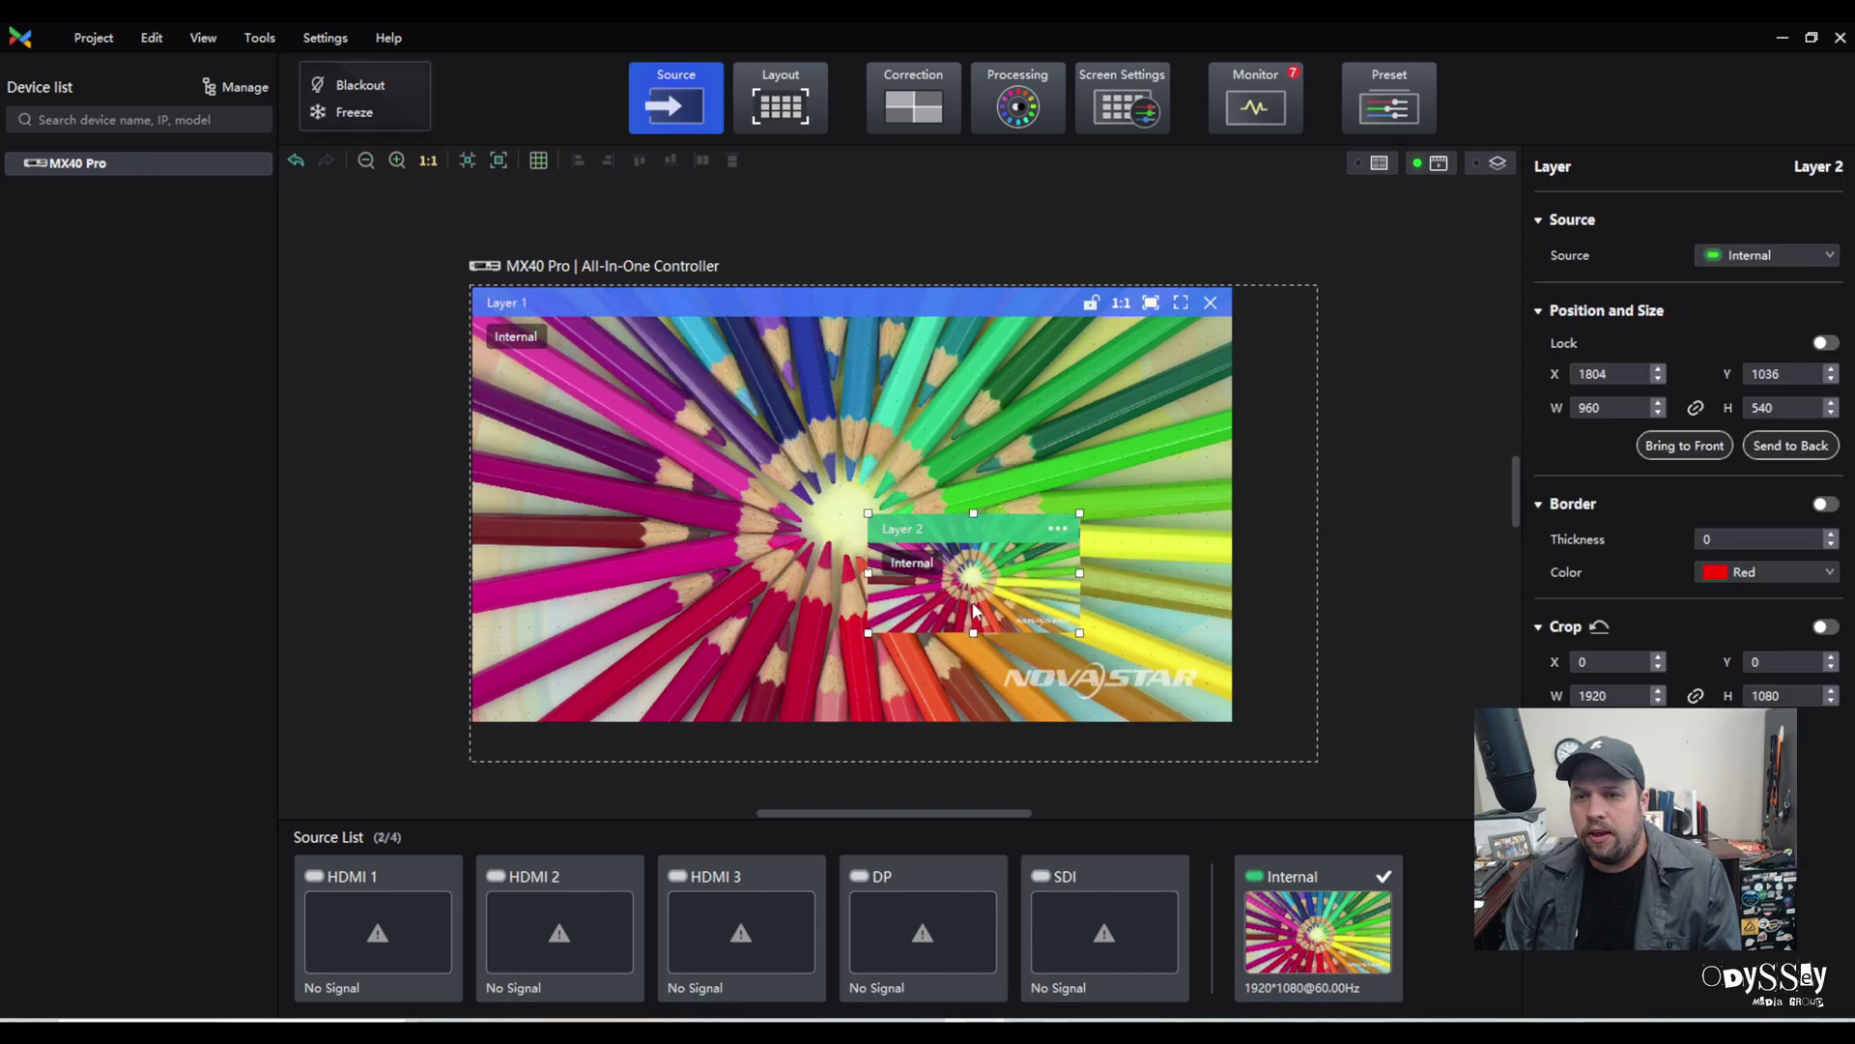
pyautogui.moveTo(1319, 927); pyautogui.dragTo(610, 466)
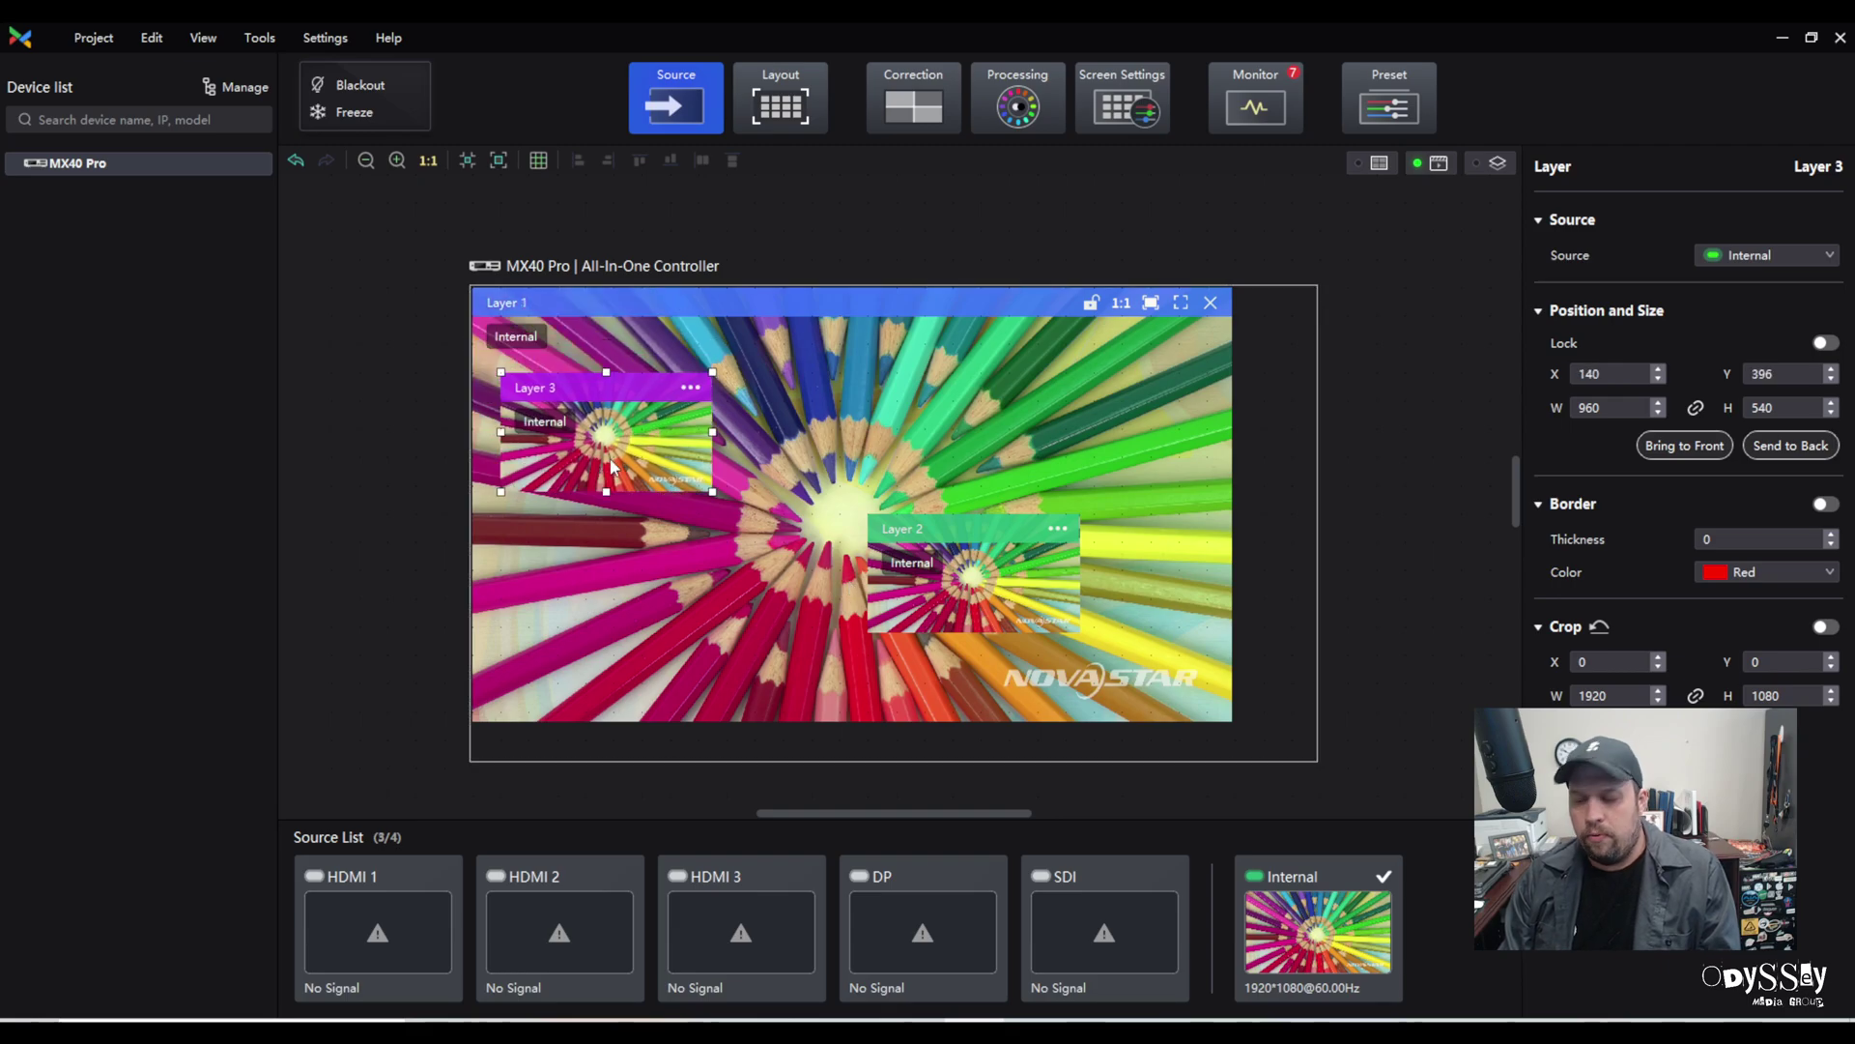
# Step: Delete the two small Internal layers so that only Layer 1 is left on the canvas
pyautogui.press('Delete')
pyautogui.click(987, 572)
pyautogui.press('Delete')
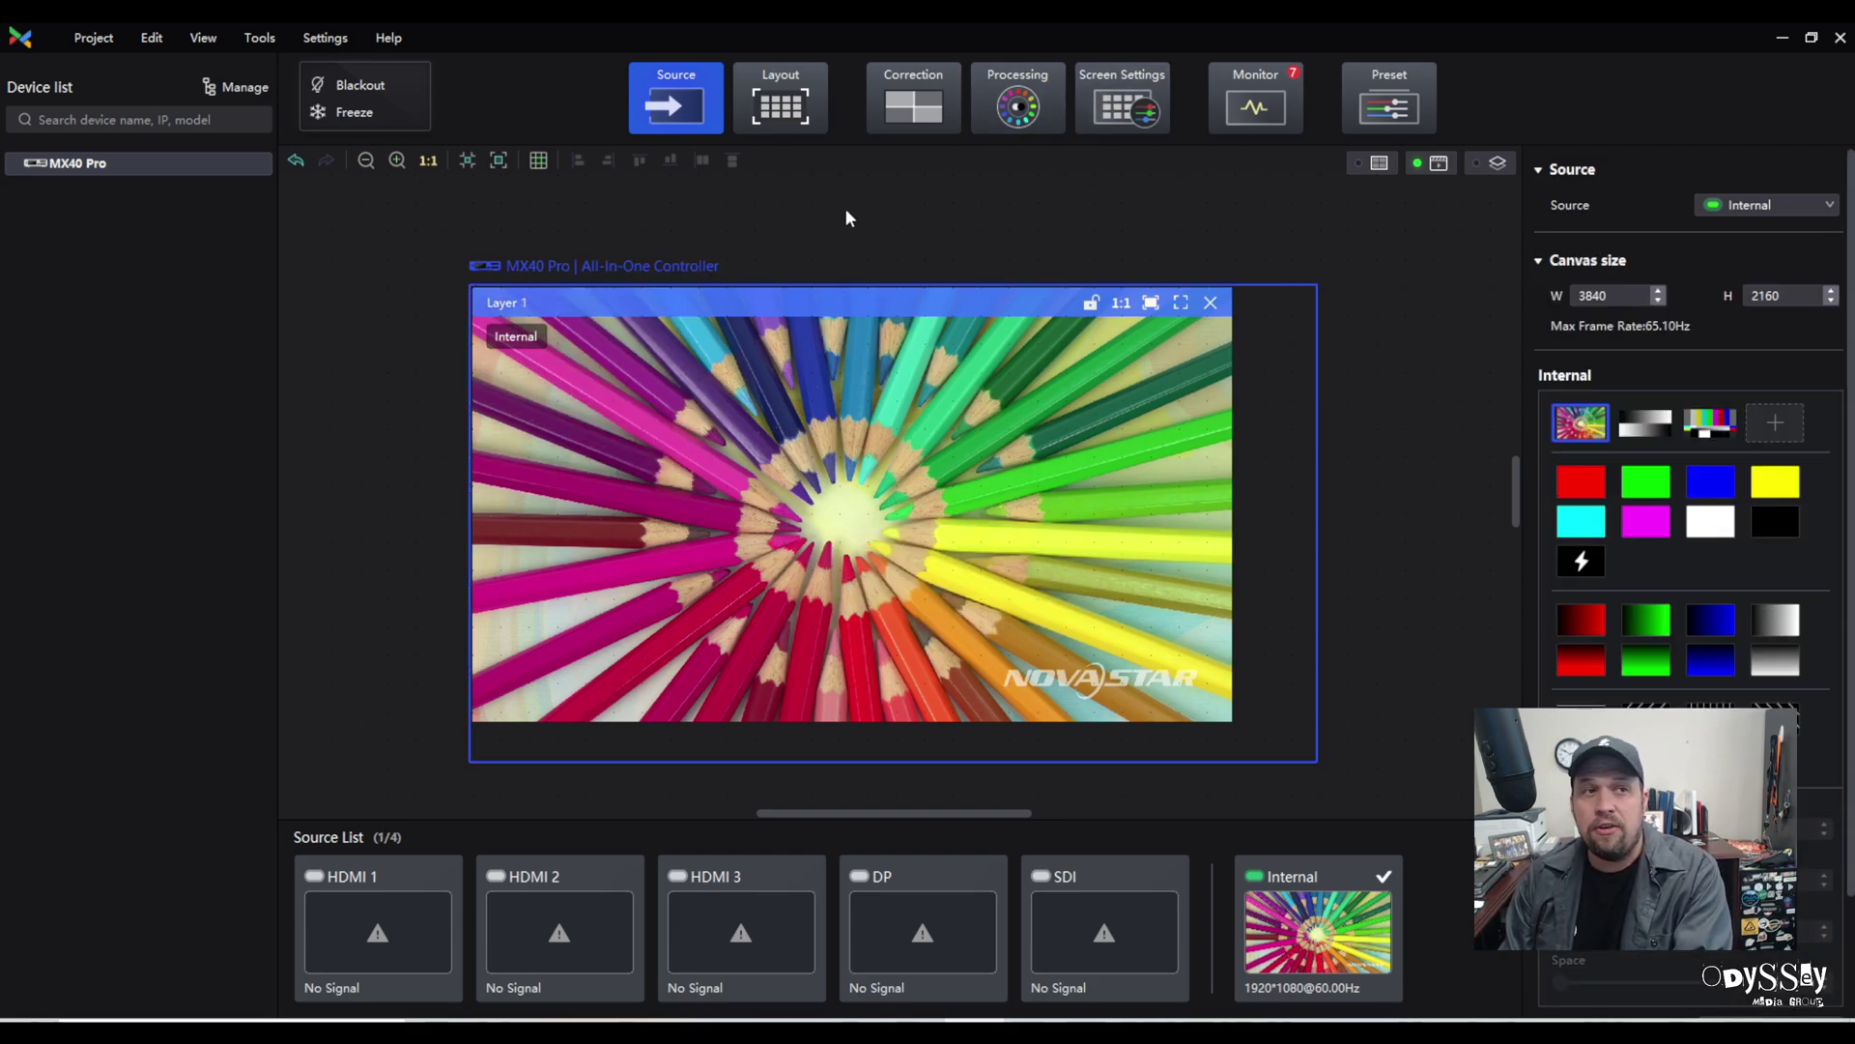
# Step: Review the Layout, Correction and Processing pages, including the seam options, color correction and curves
pyautogui.click(763, 106)
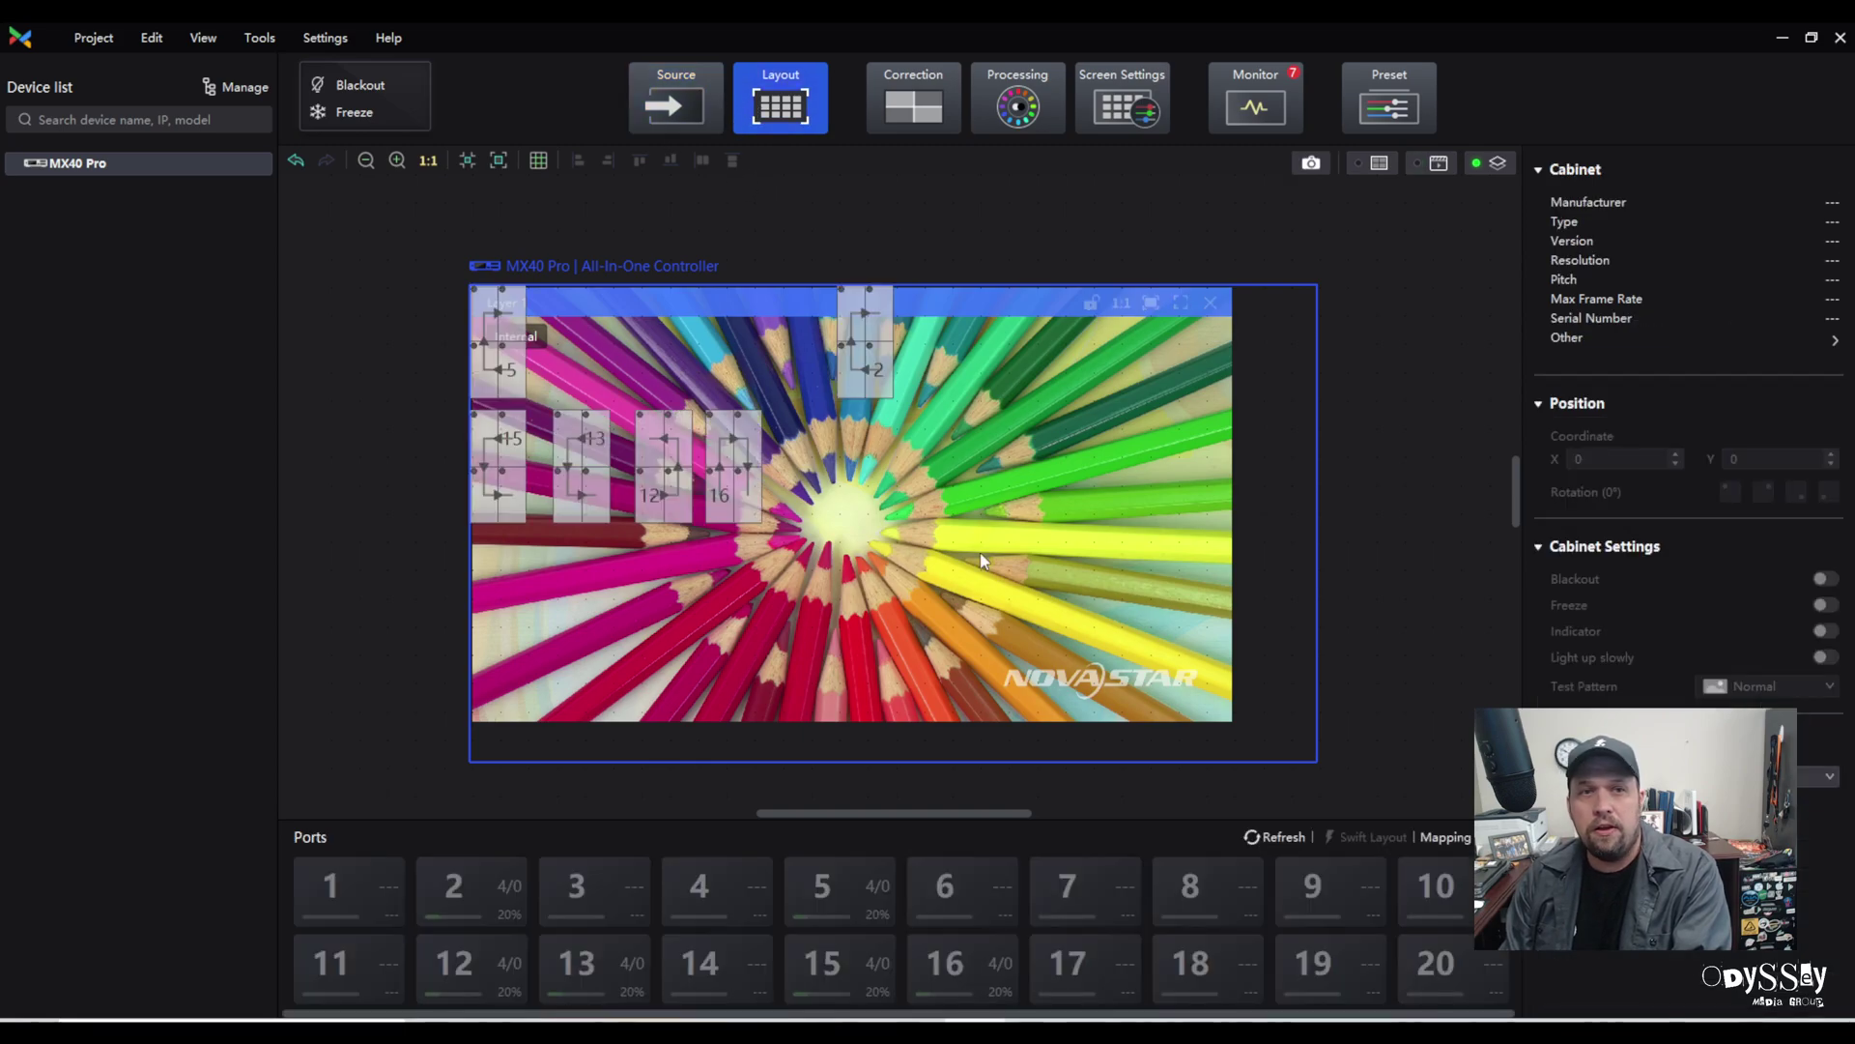
pyautogui.click(923, 96)
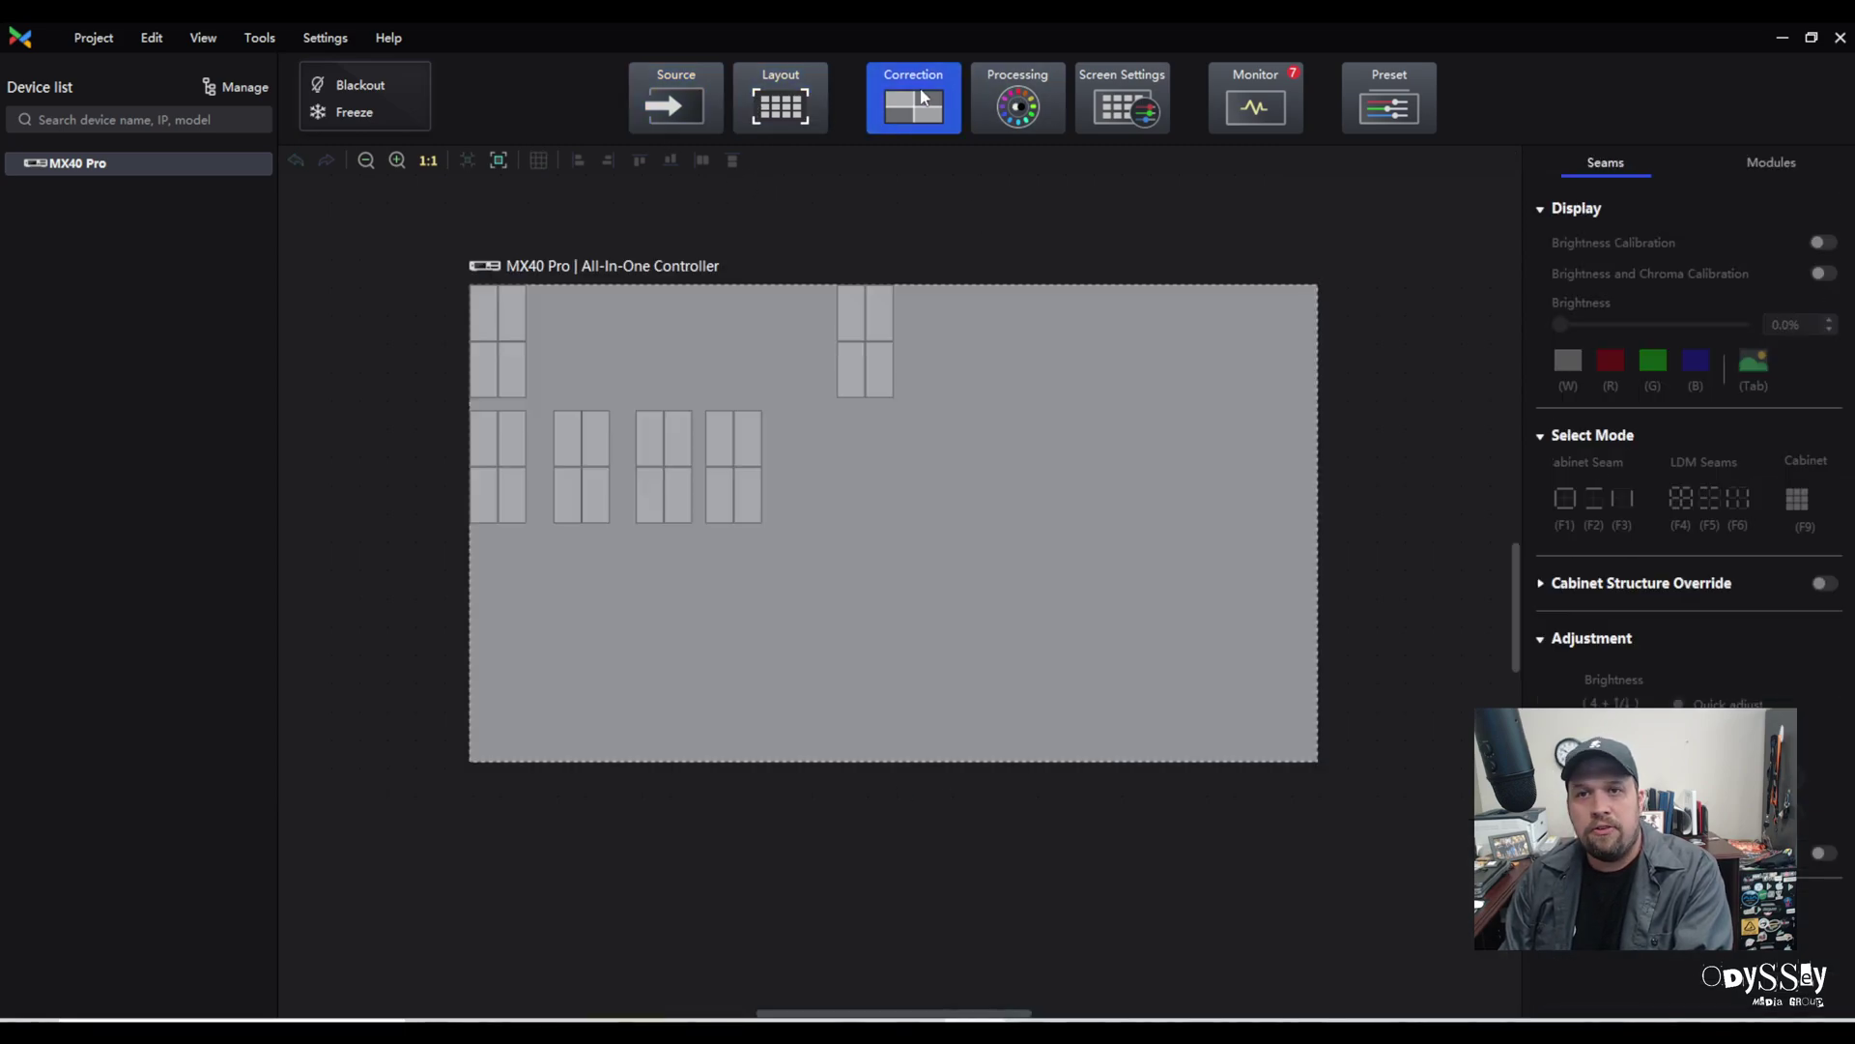
pyautogui.click(849, 341)
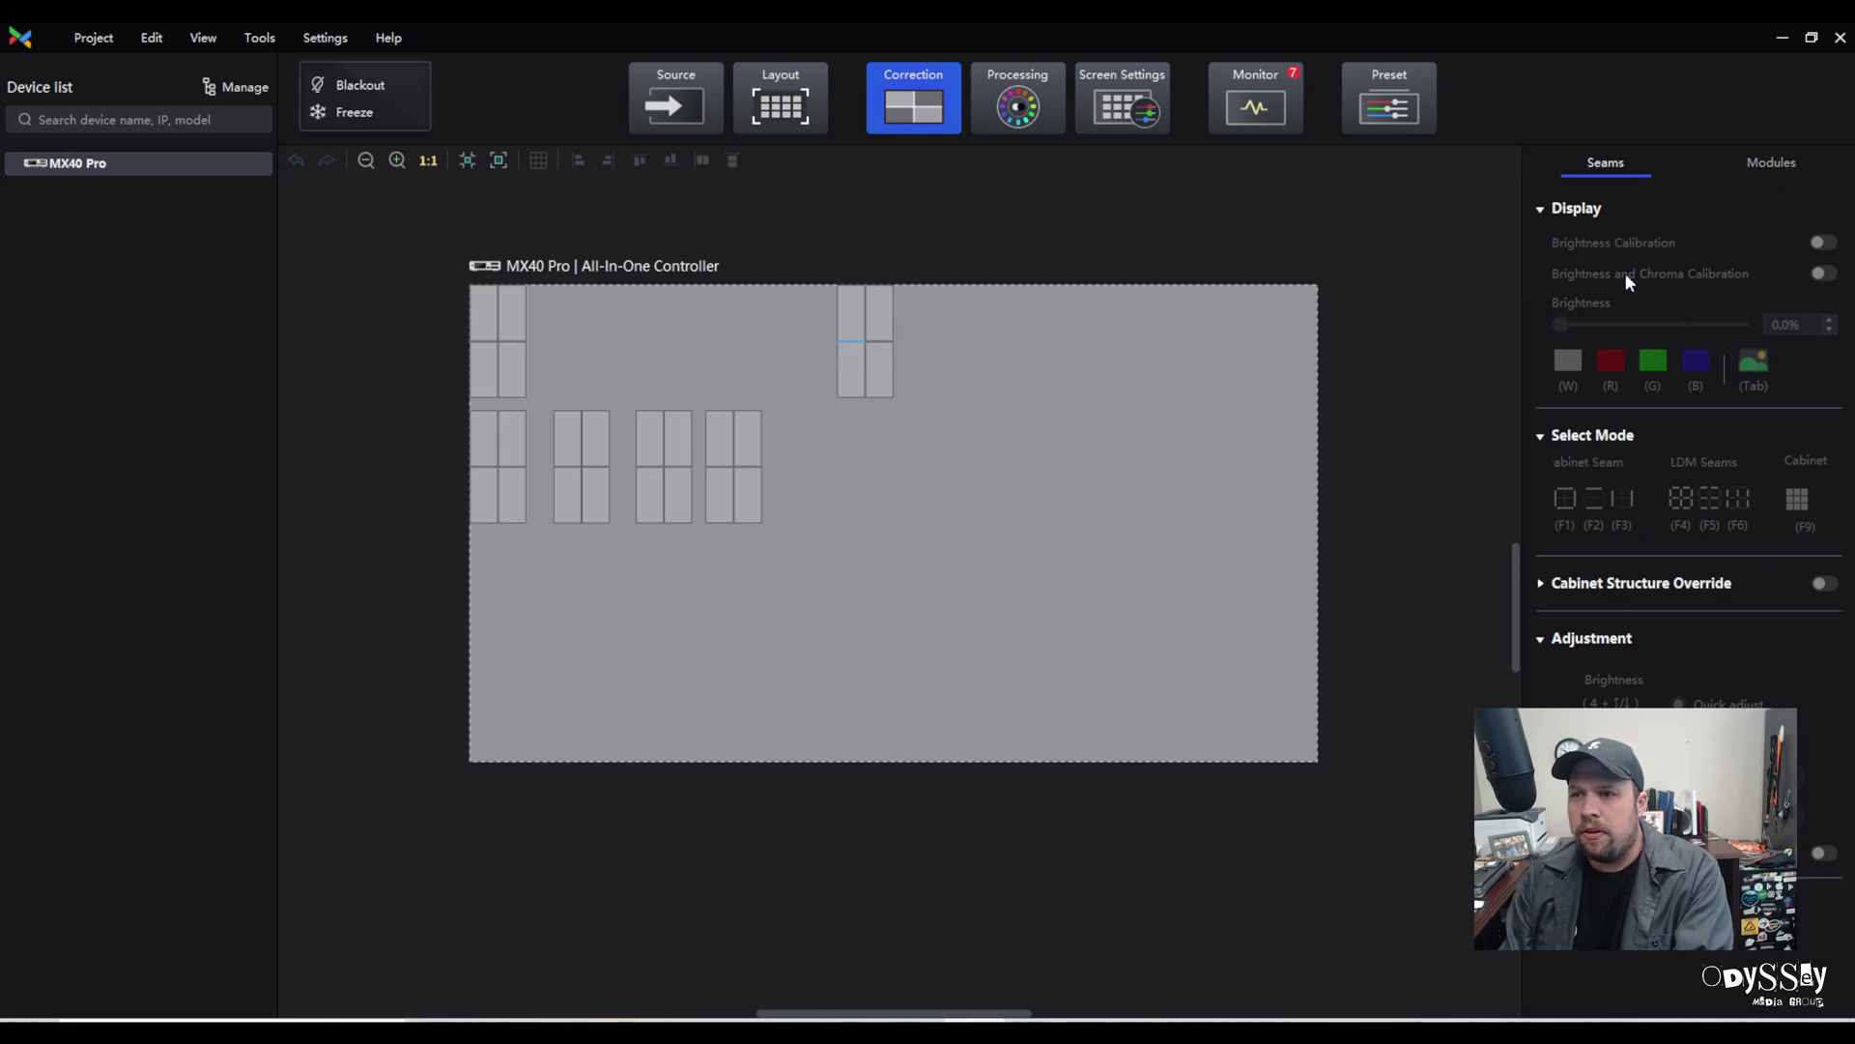
pyautogui.click(1017, 126)
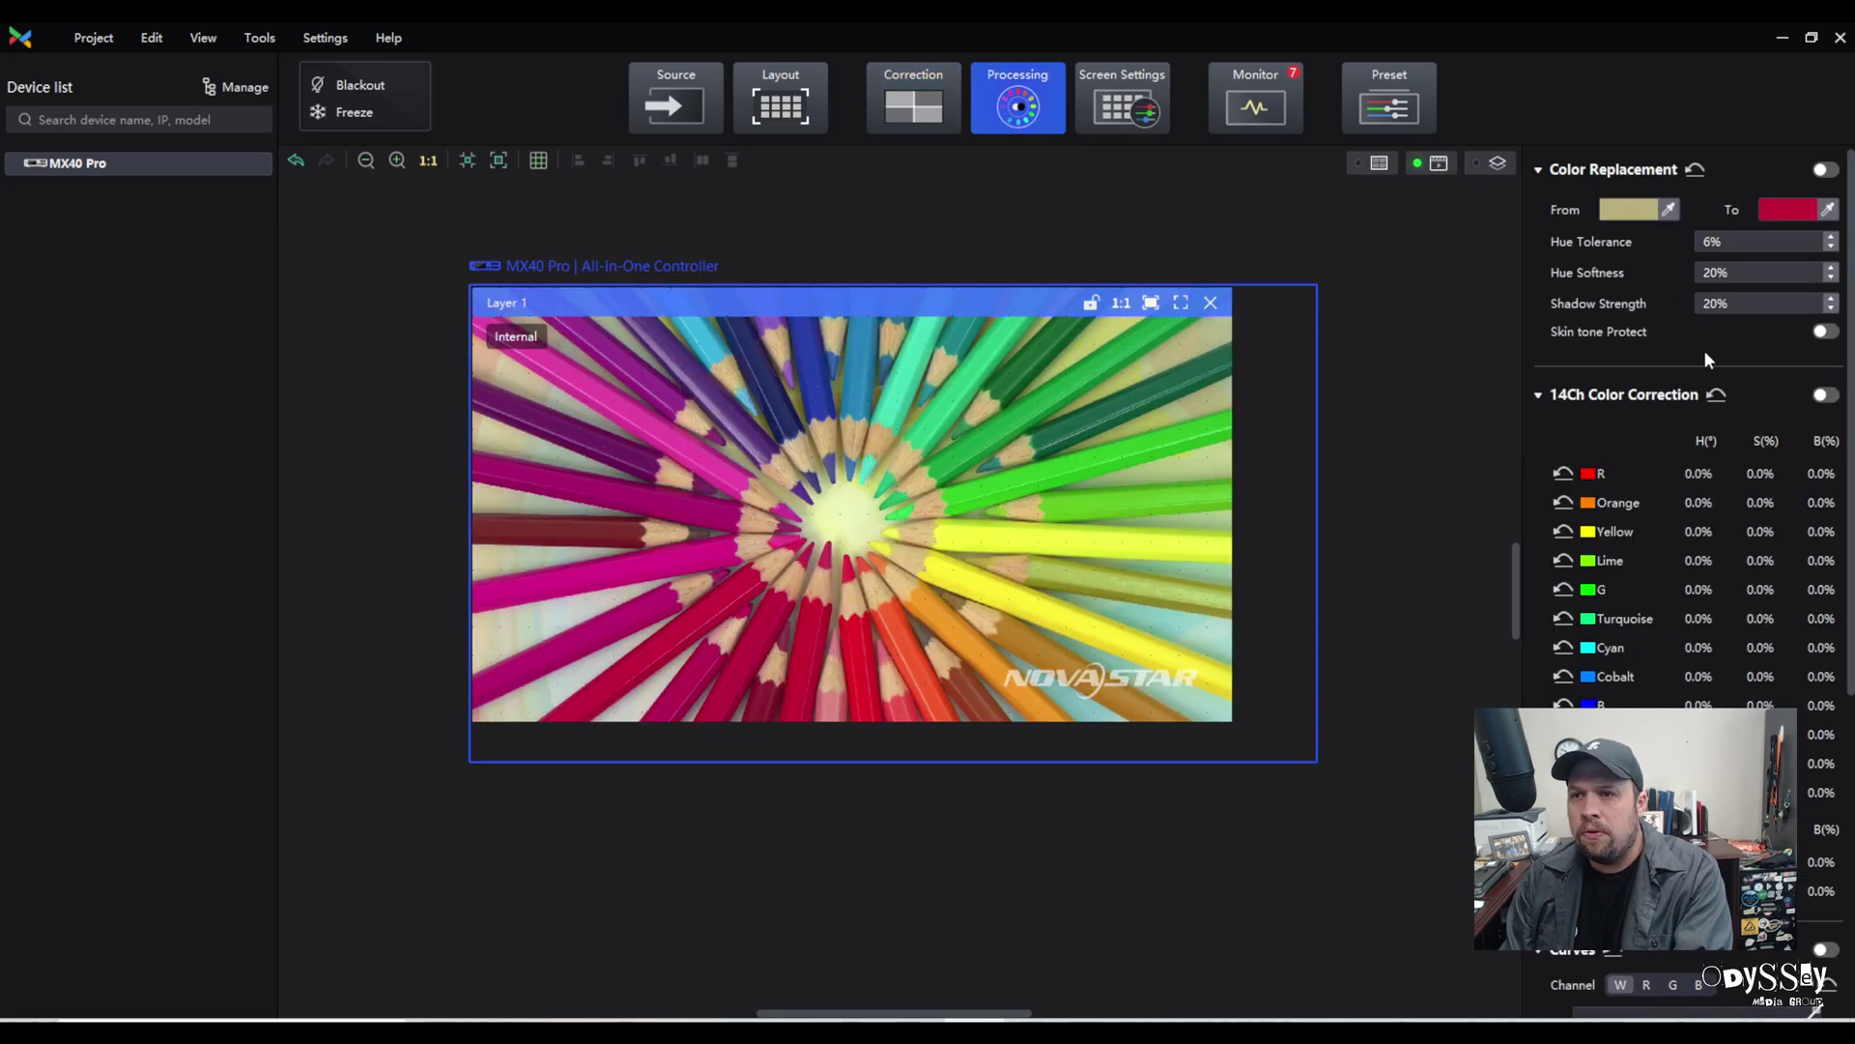
pyautogui.scroll(-5, 1715, 570)
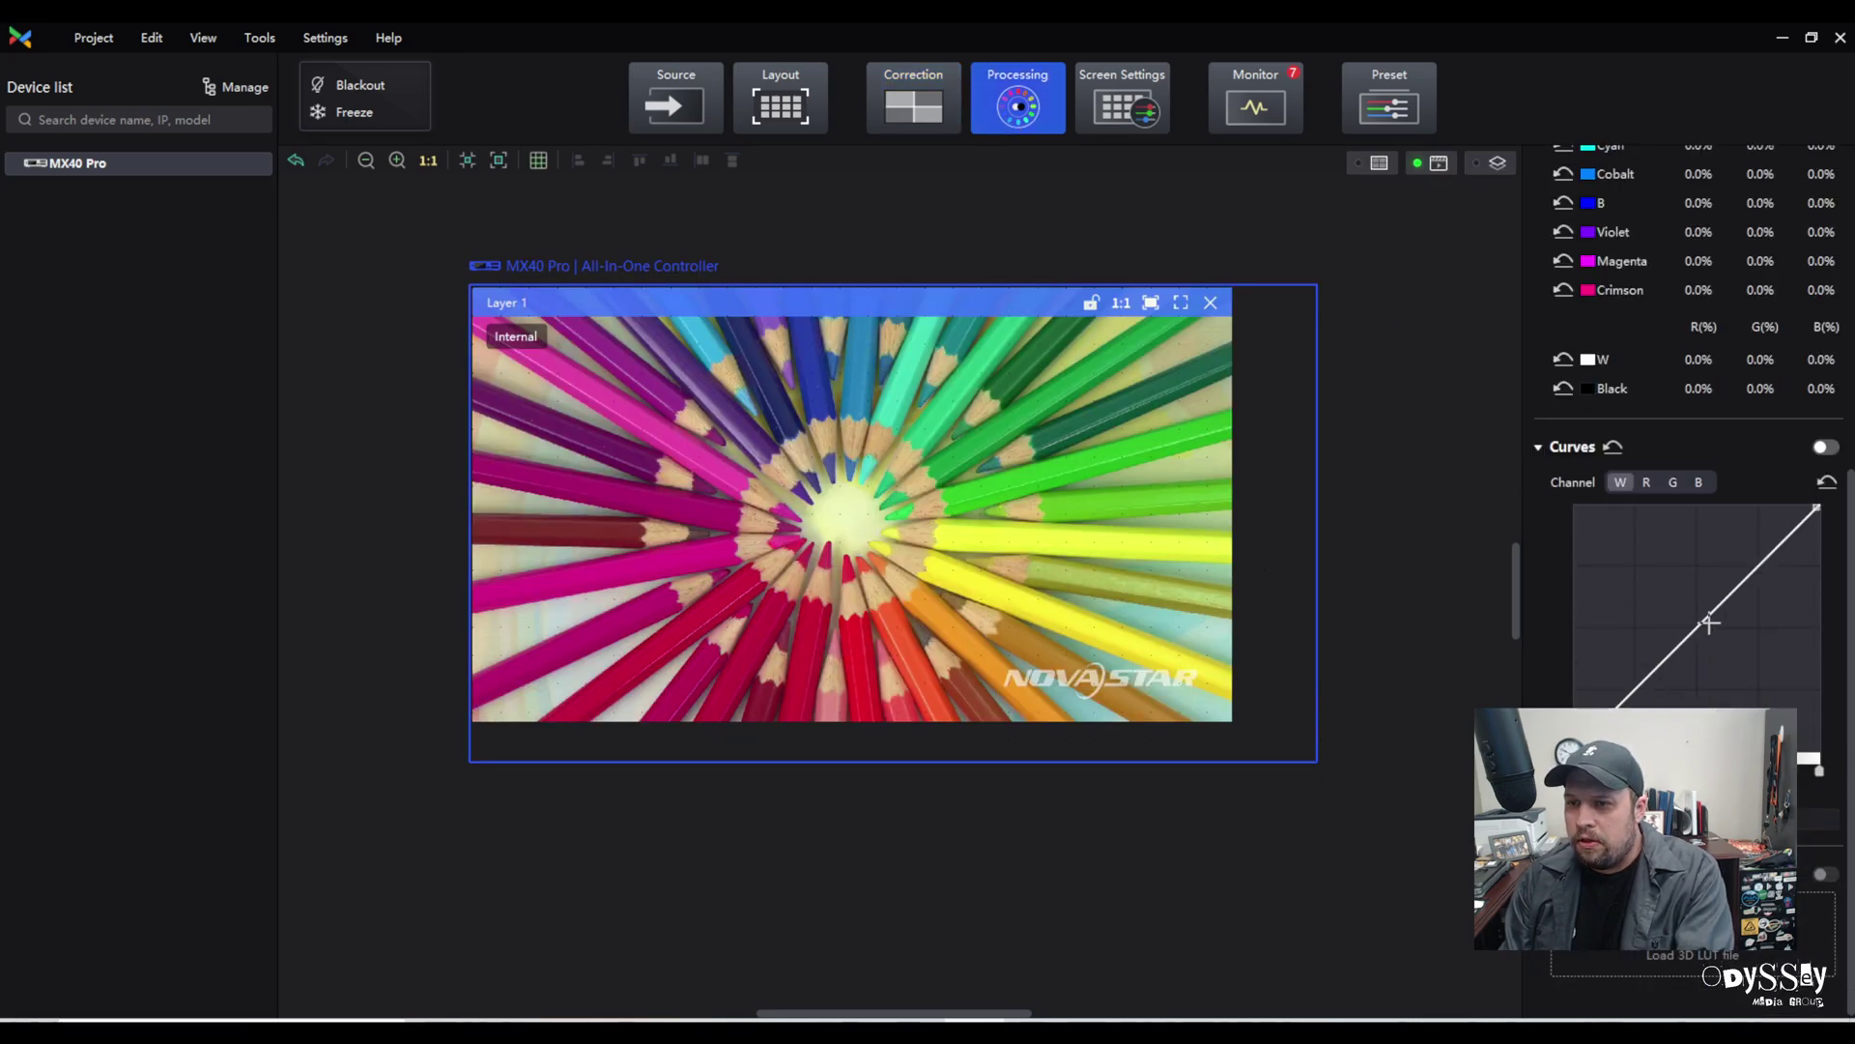
# Step: Review the image quality and output options in Screen Settings, and the Monitor and Preset pages
pyautogui.click(1155, 116)
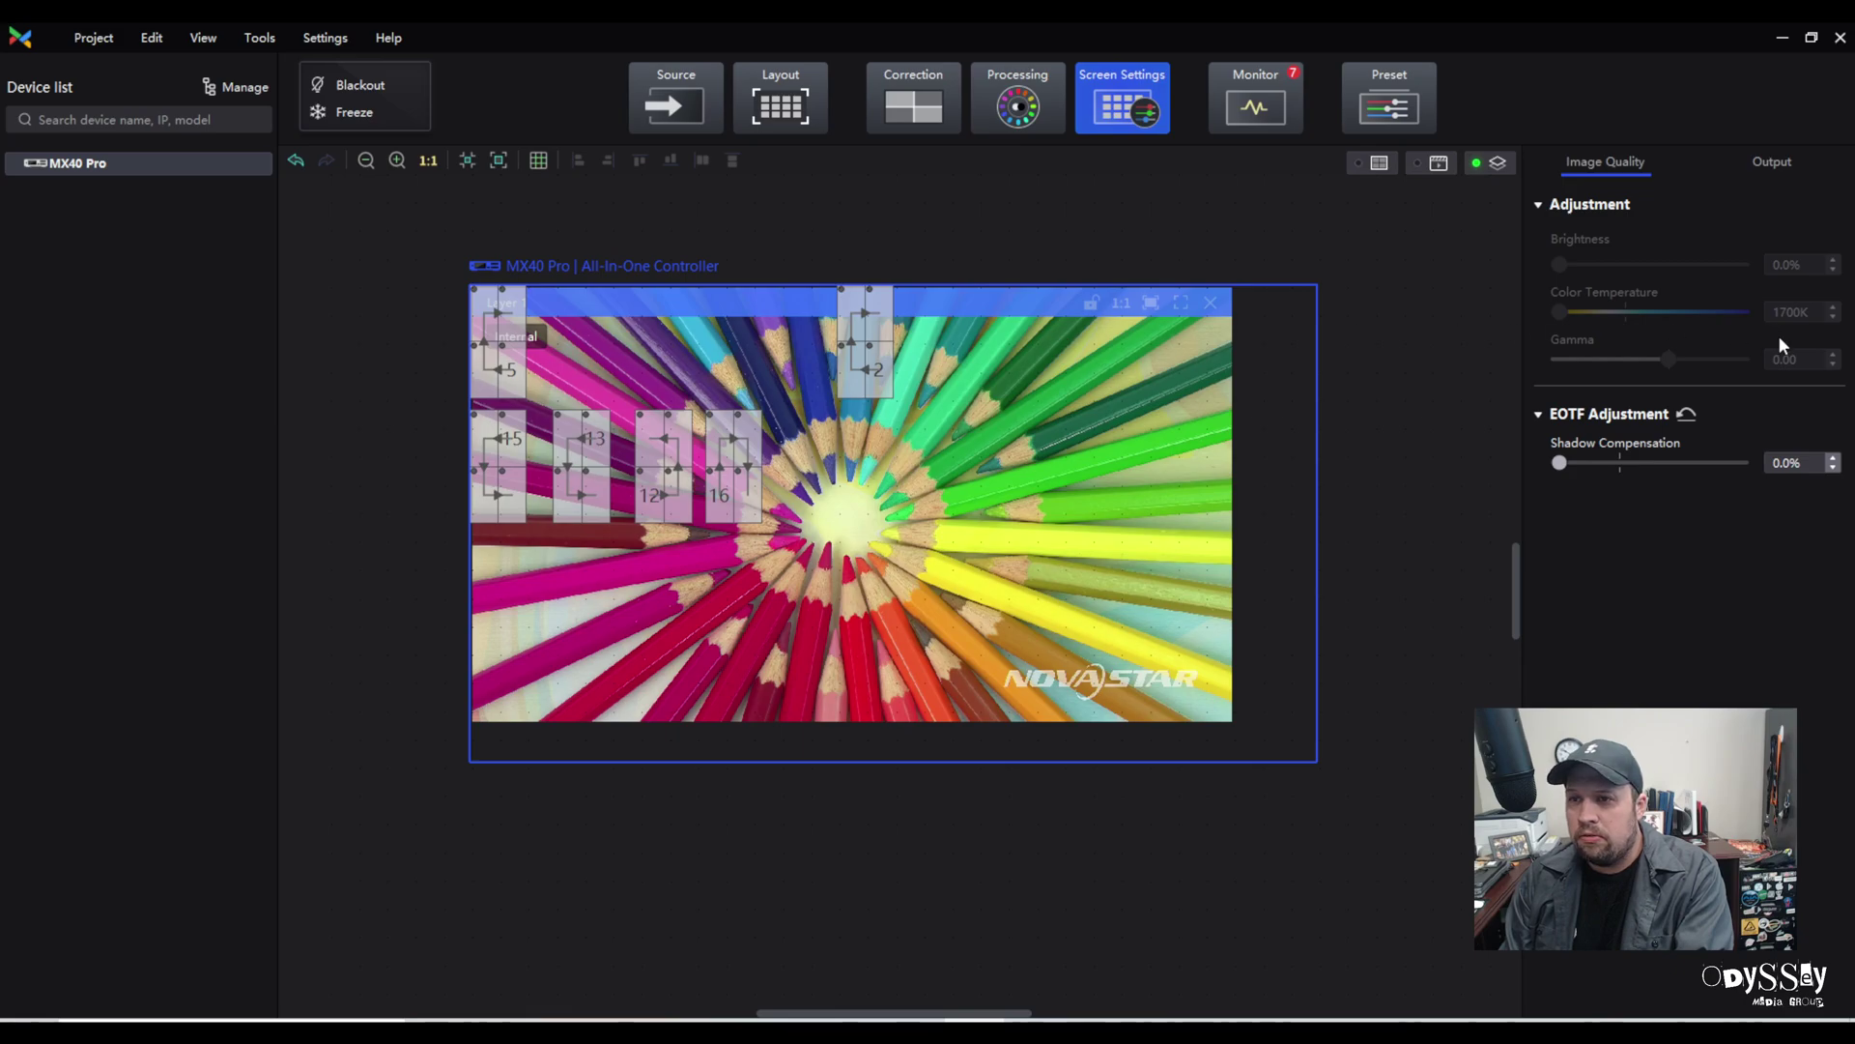
pyautogui.click(1769, 162)
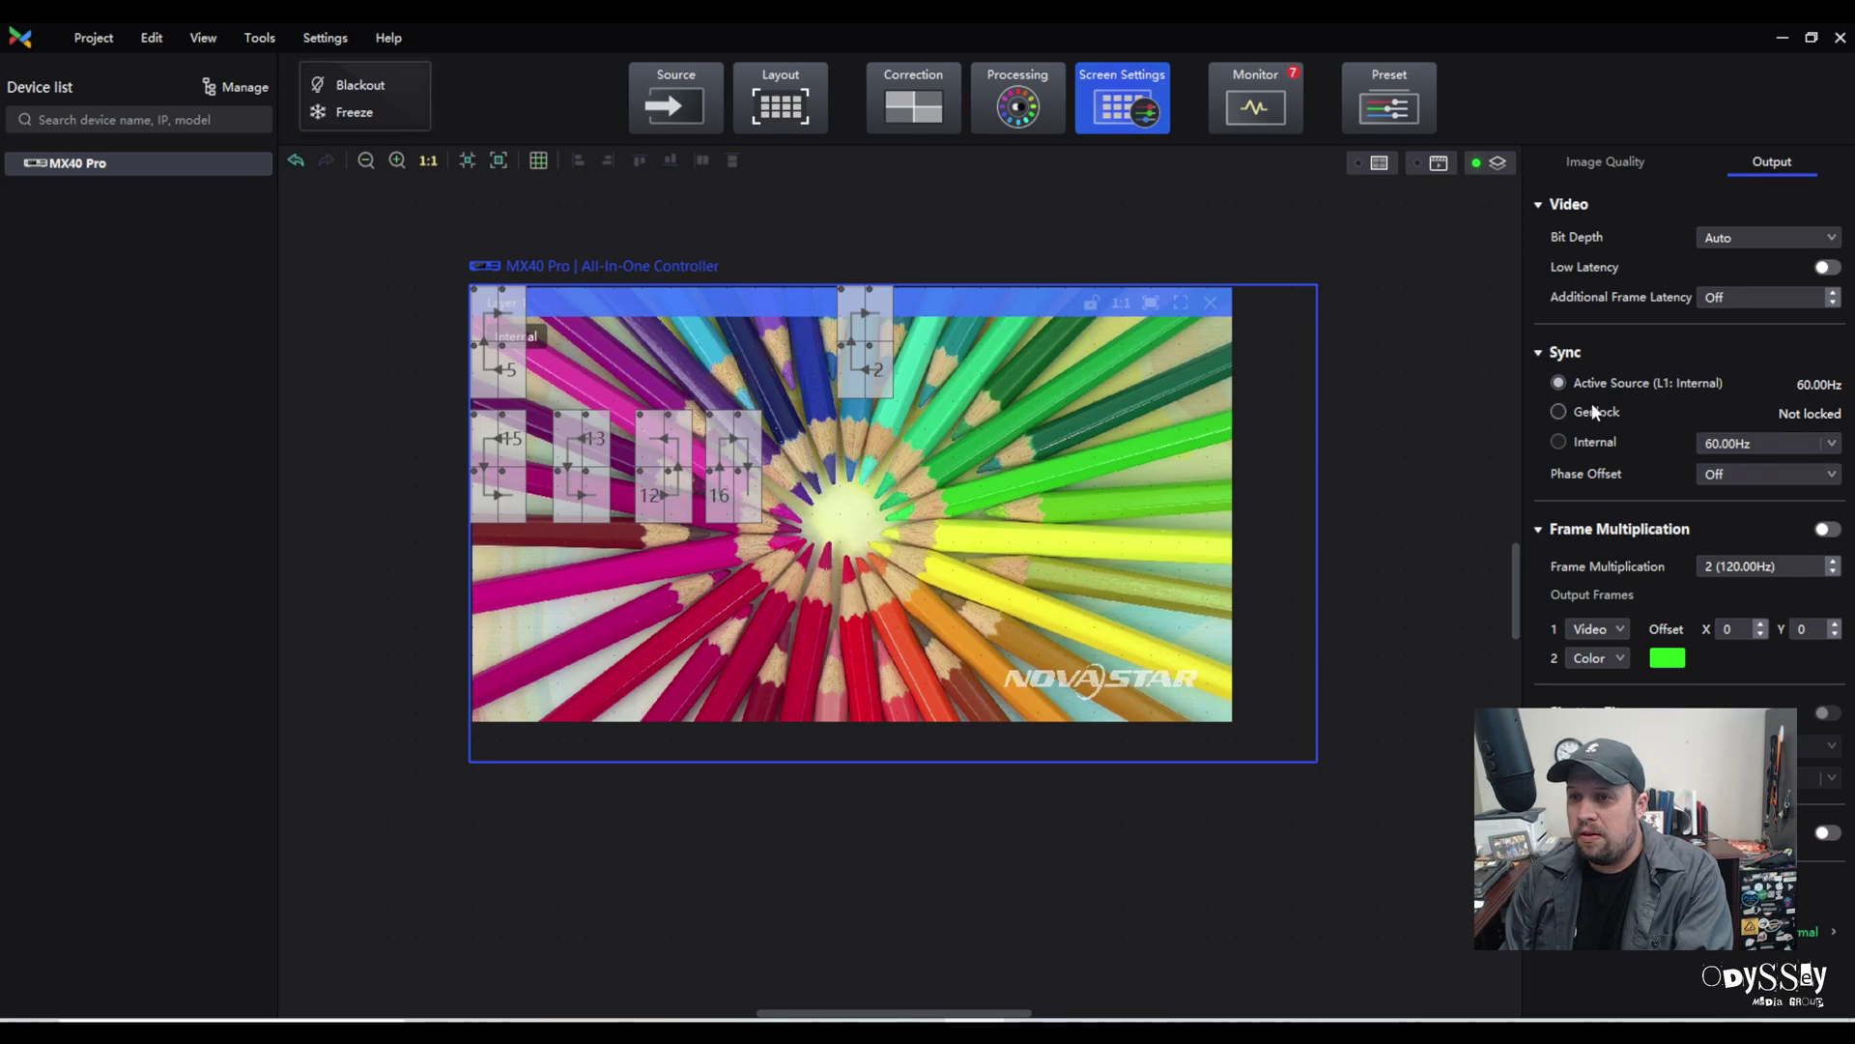
pyautogui.click(1219, 95)
pyautogui.click(1367, 107)
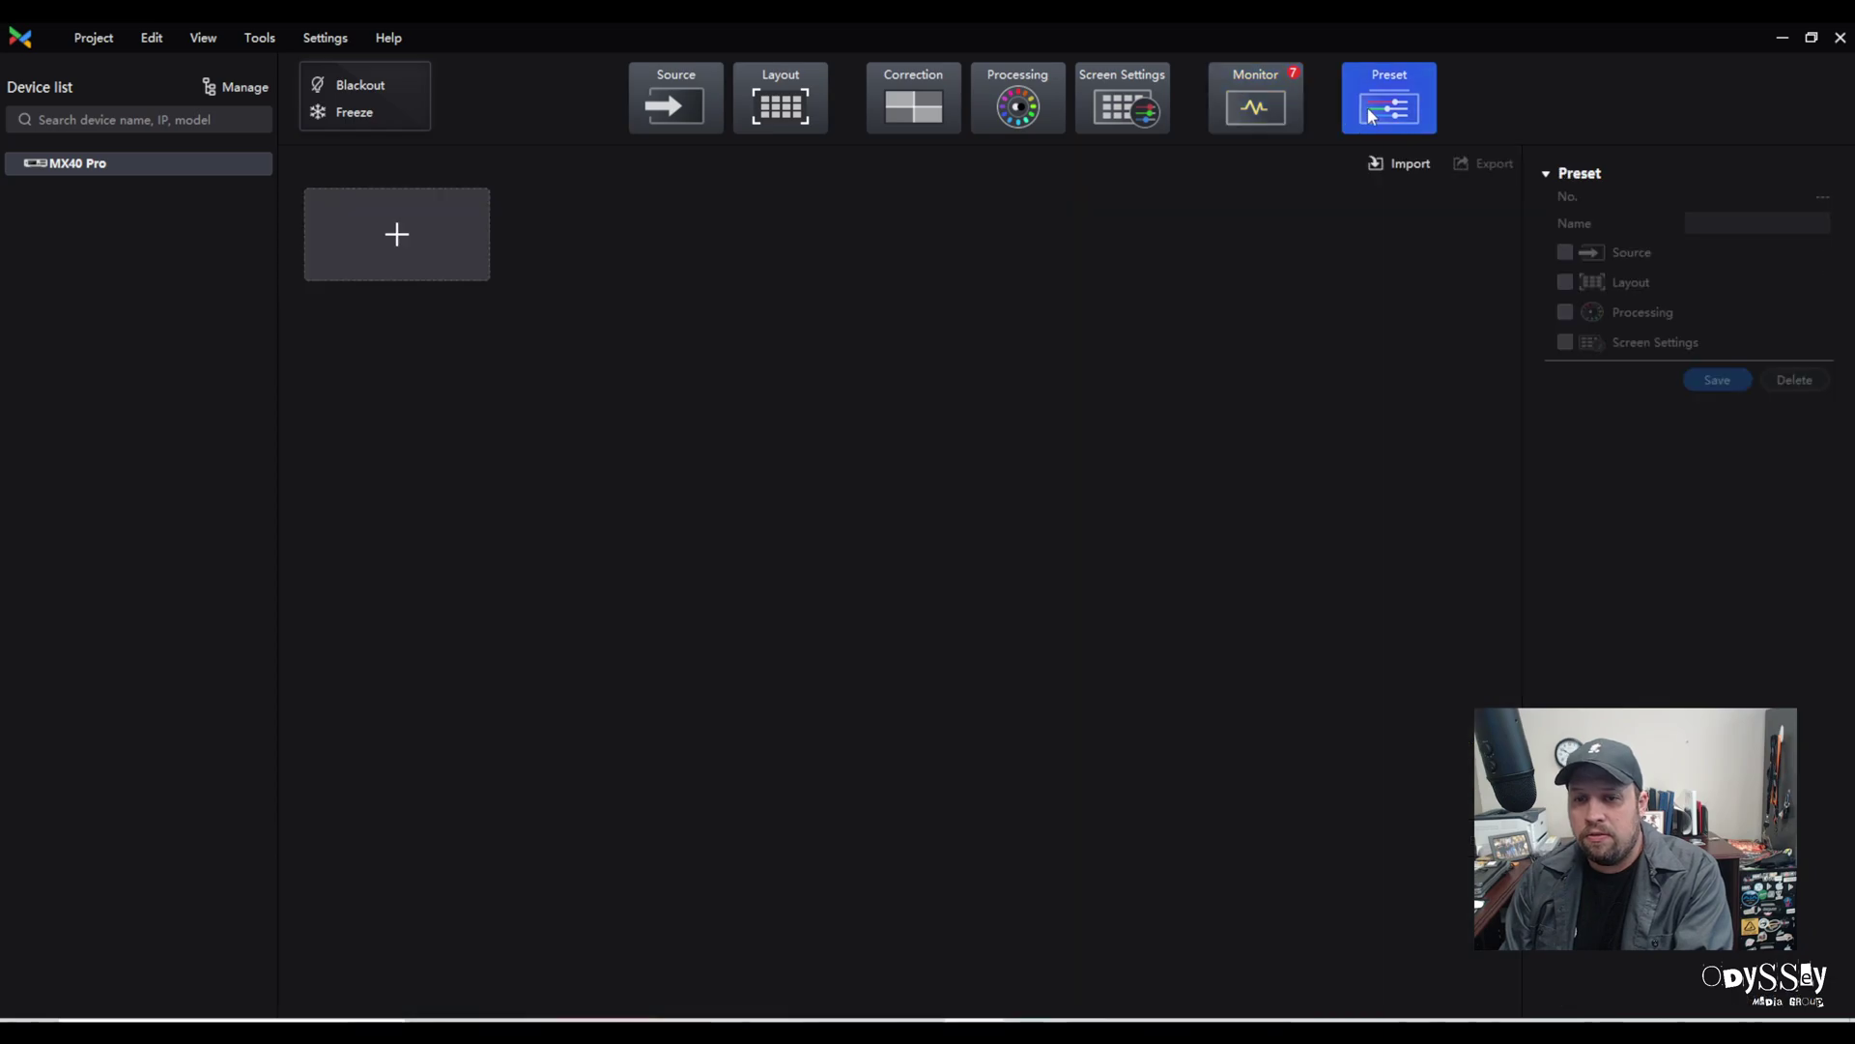
# Step: Return to the Source page and reopen the controller list to check the MX40 Pro's firmware version
pyautogui.click(649, 112)
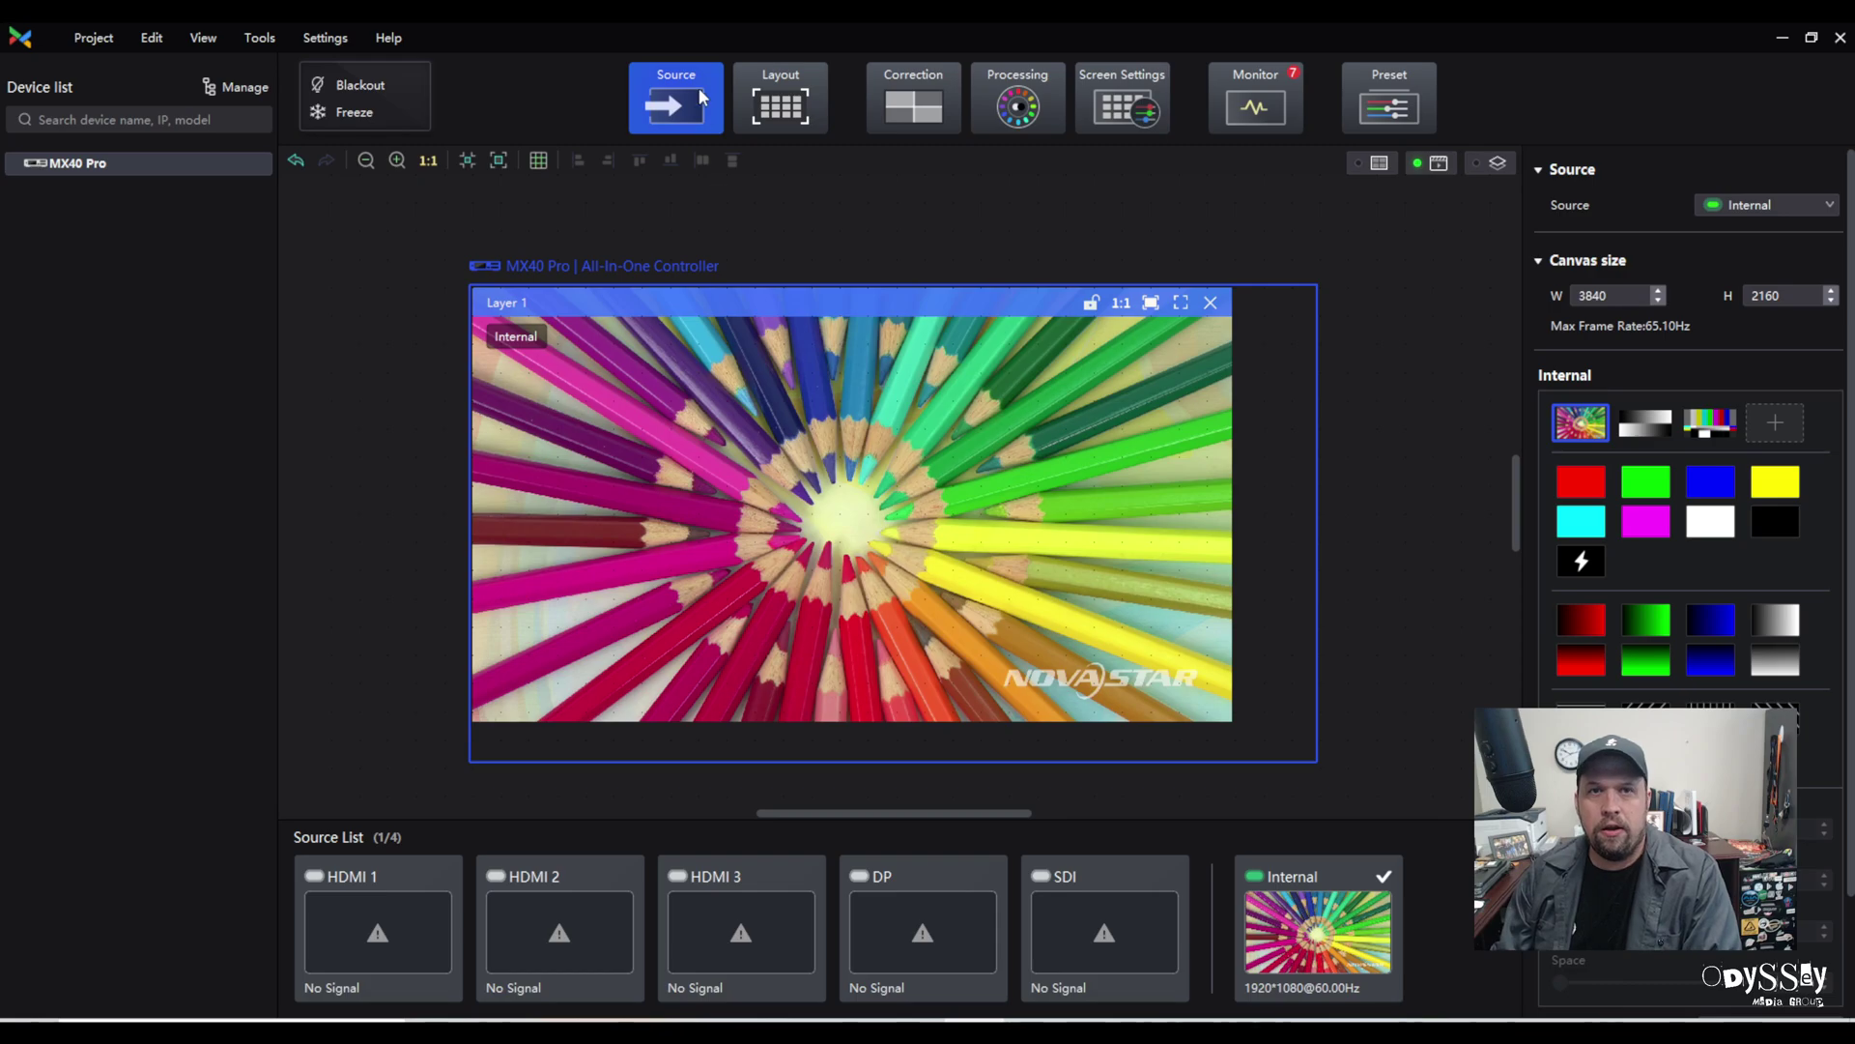
pyautogui.moveTo(258, 37)
pyautogui.click(264, 70)
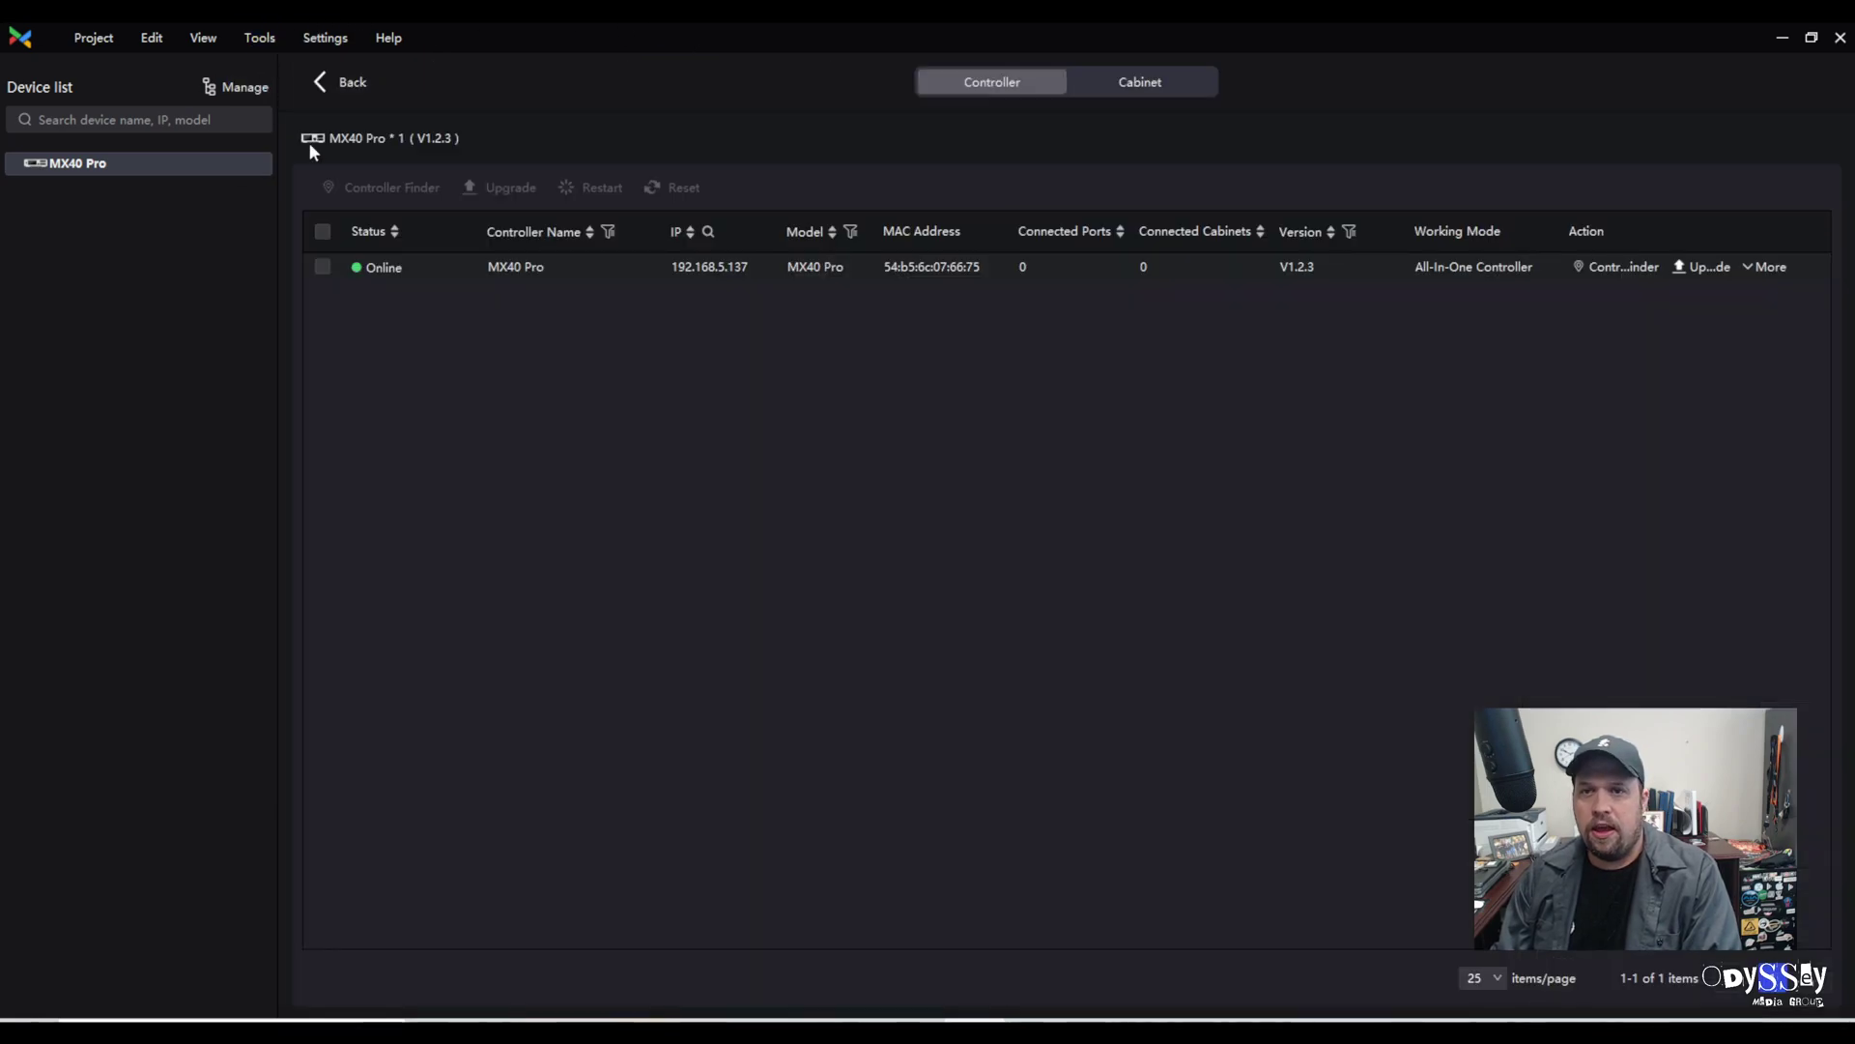